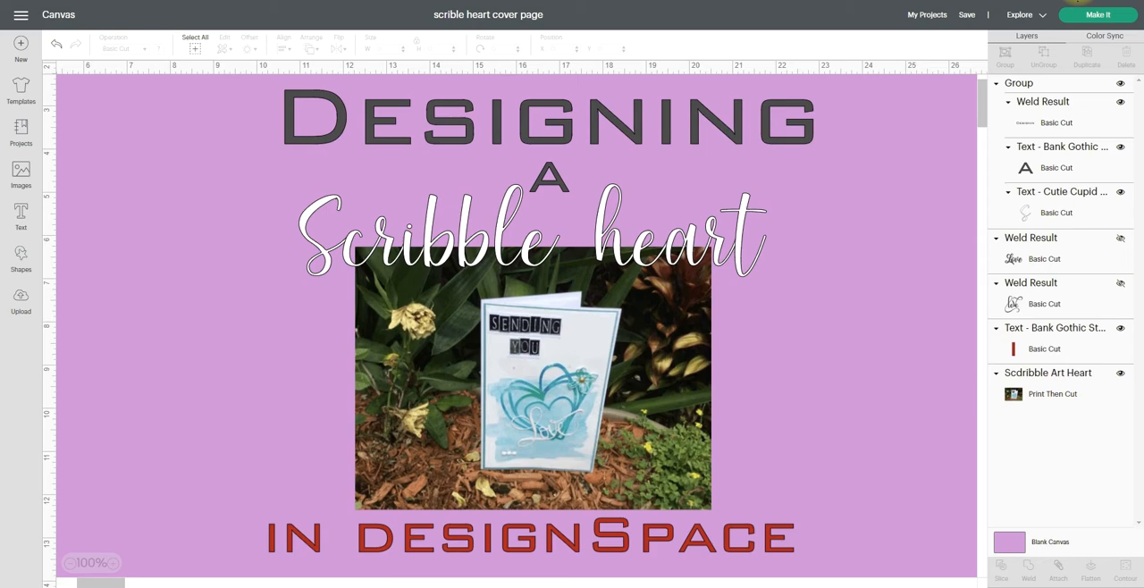
Add a heart shape to the canvas and move the card photo to the upper right of the design
click(23, 257)
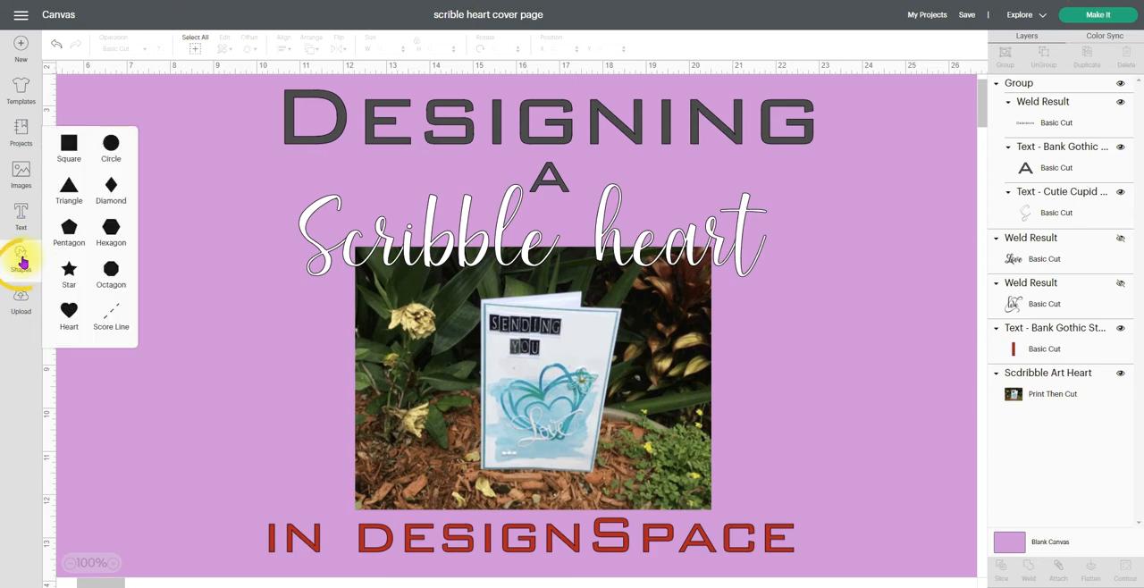
click(70, 311)
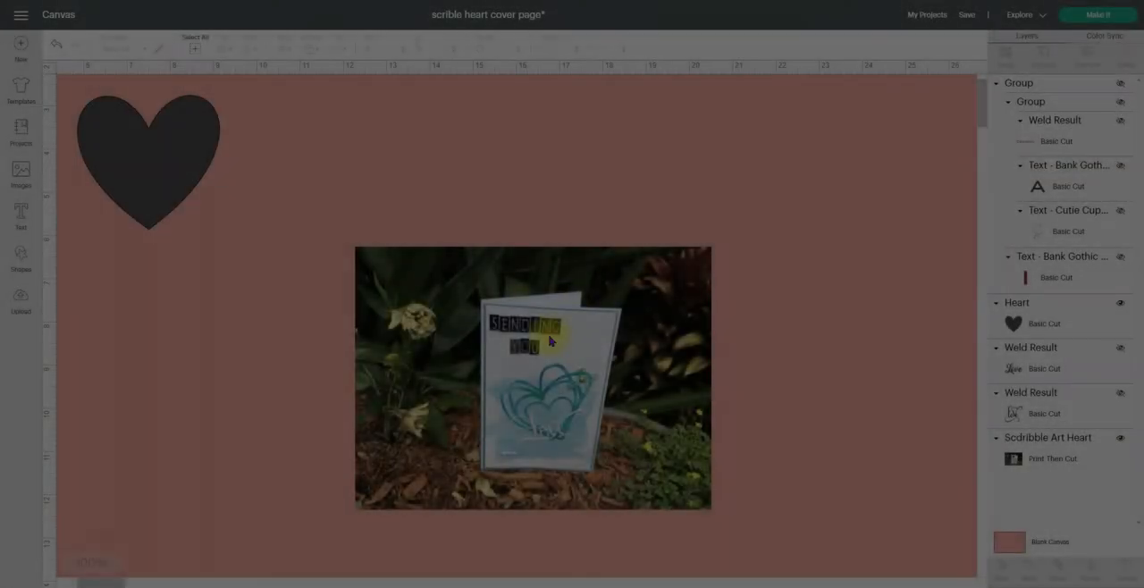
drag(586, 325, 787, 188)
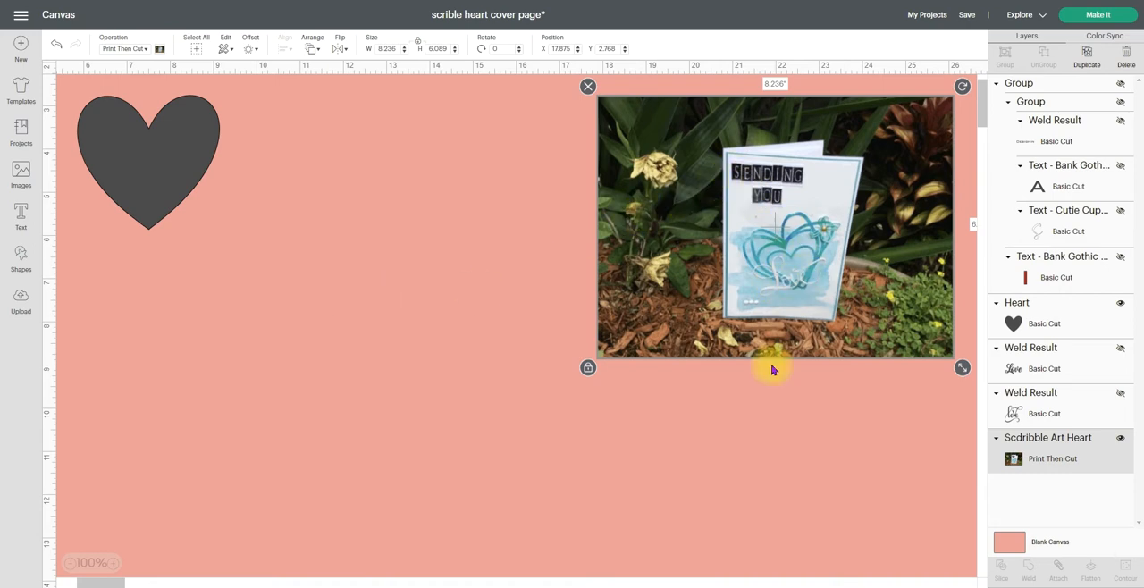
click(766, 401)
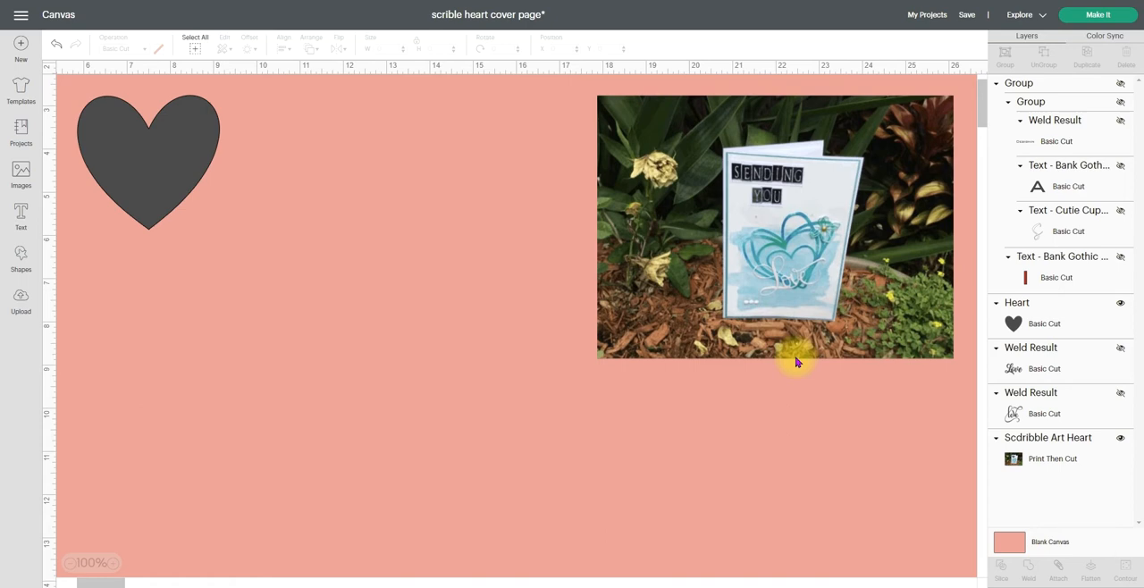
Move the dark gray heart shape beside the card photo
drag(183, 148, 488, 159)
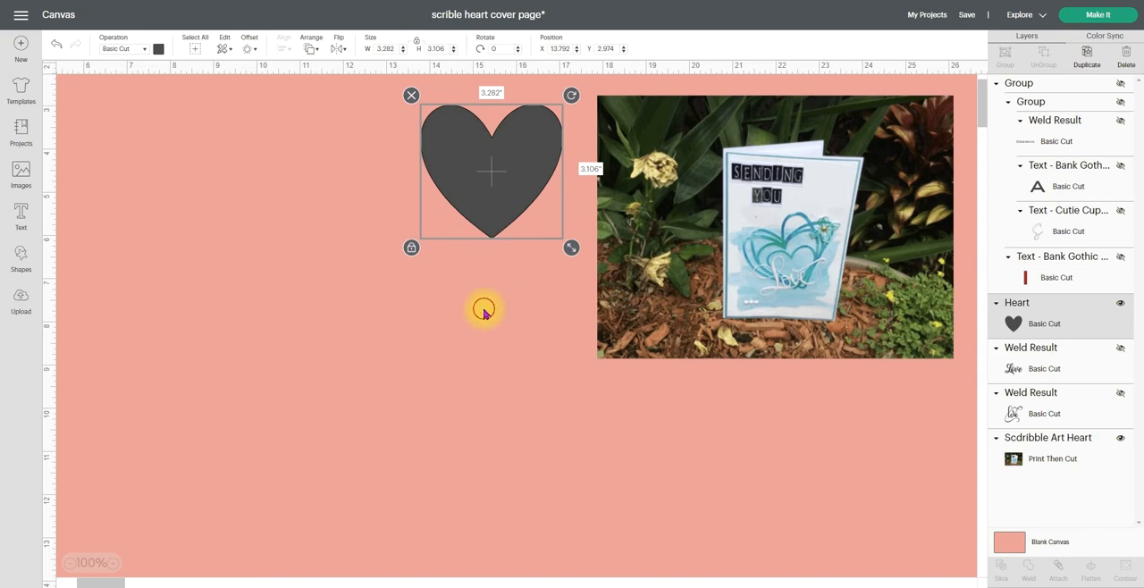
click(482, 310)
click(497, 171)
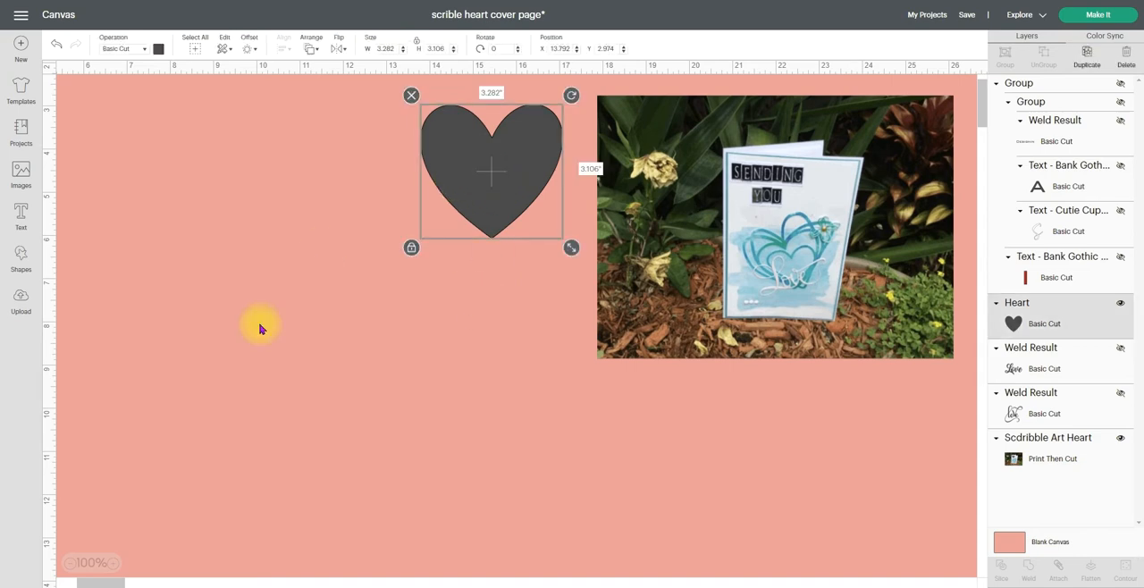
click(296, 276)
Add a circle shape and place it directly below the gray heart
click(20, 257)
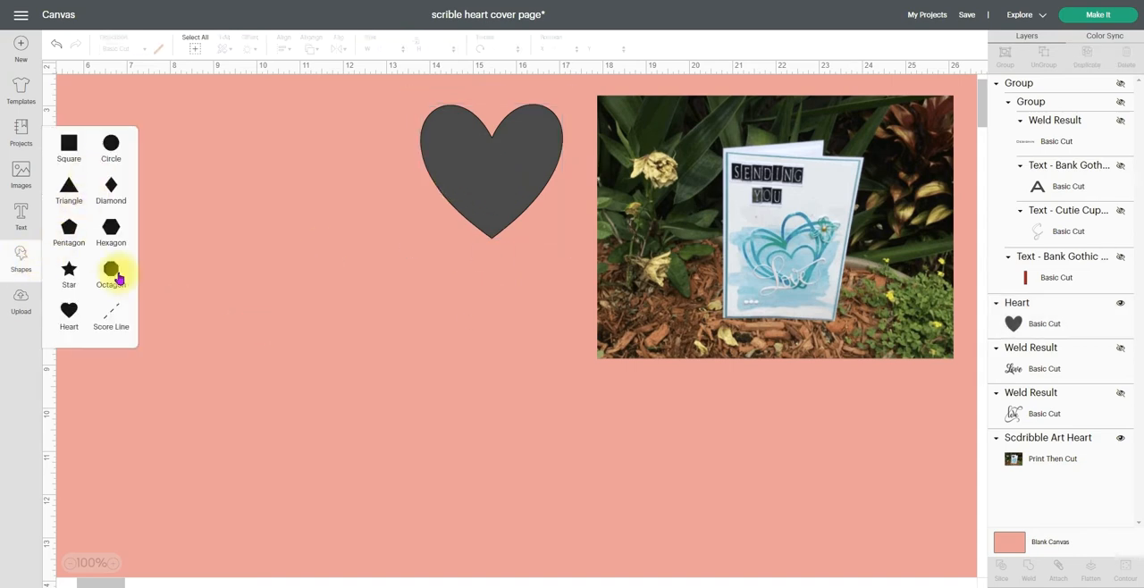
click(113, 145)
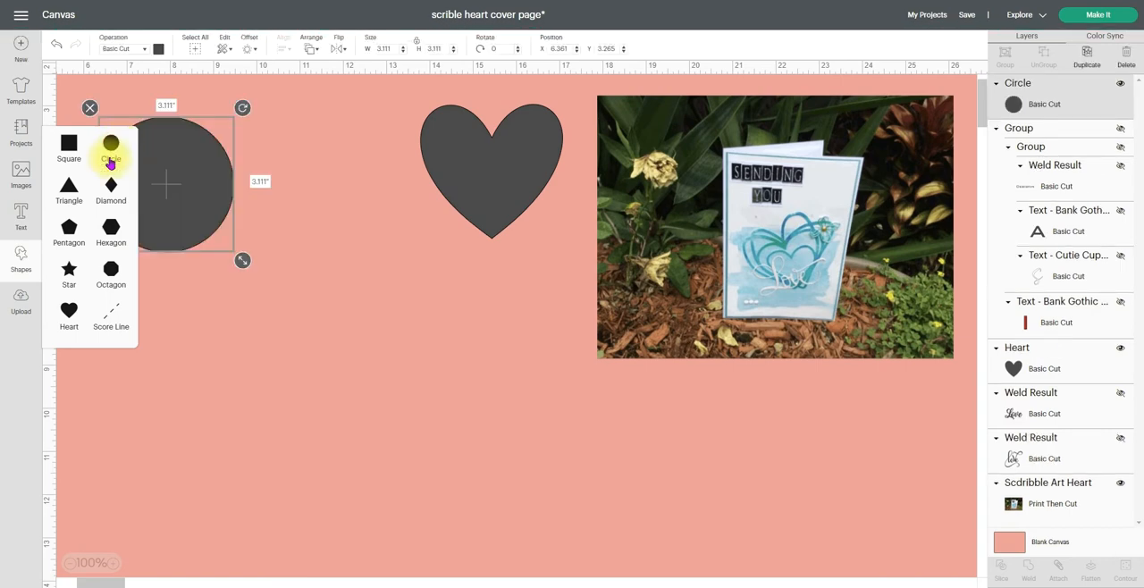
drag(183, 219, 502, 364)
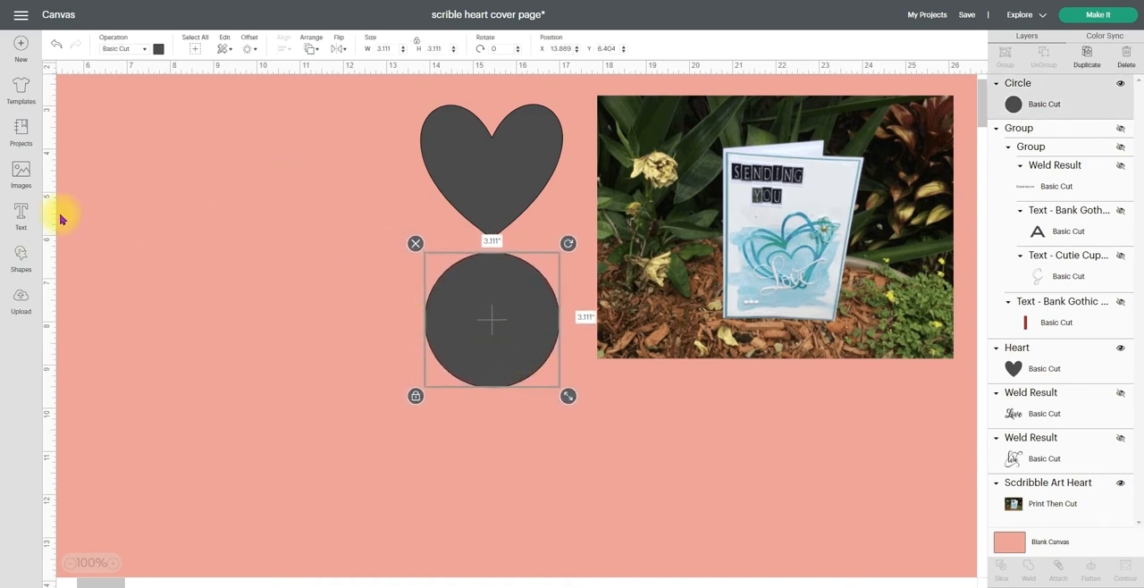
Search the image library for "heart", limited to free images
click(25, 176)
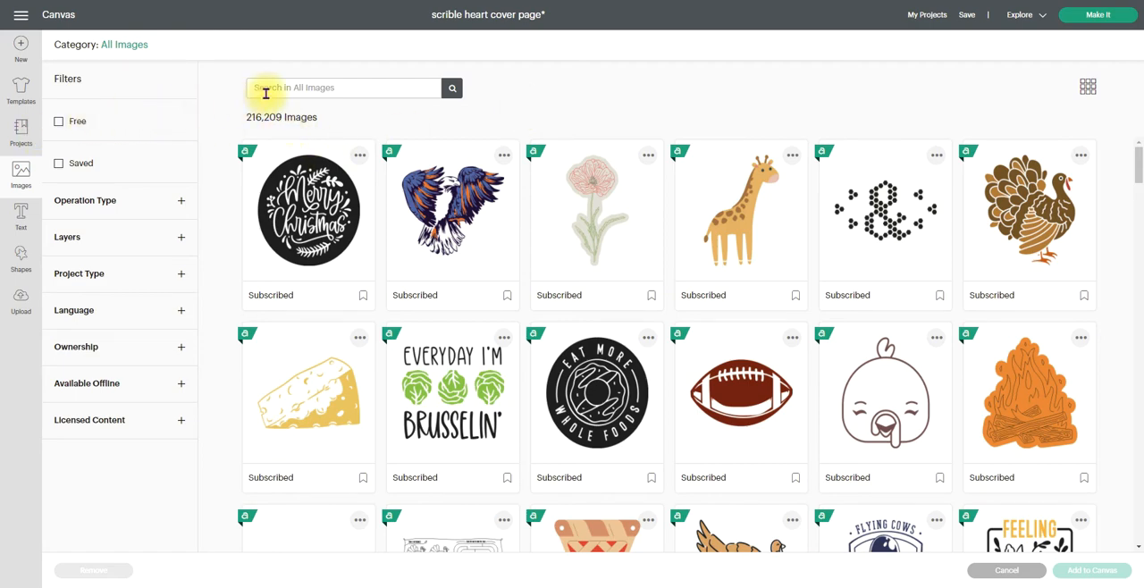
click(58, 123)
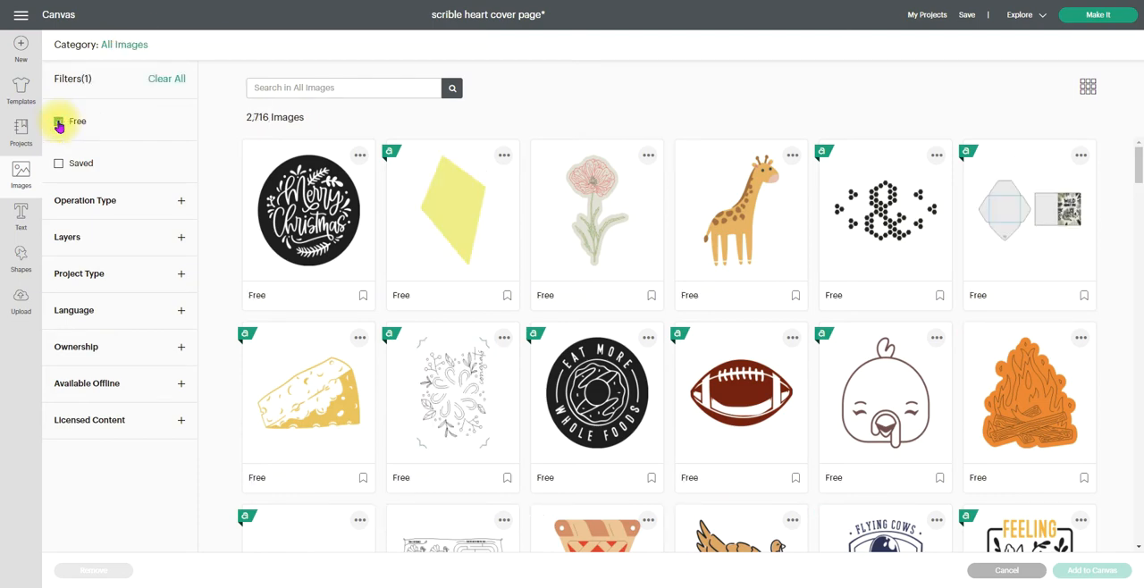
click(293, 87)
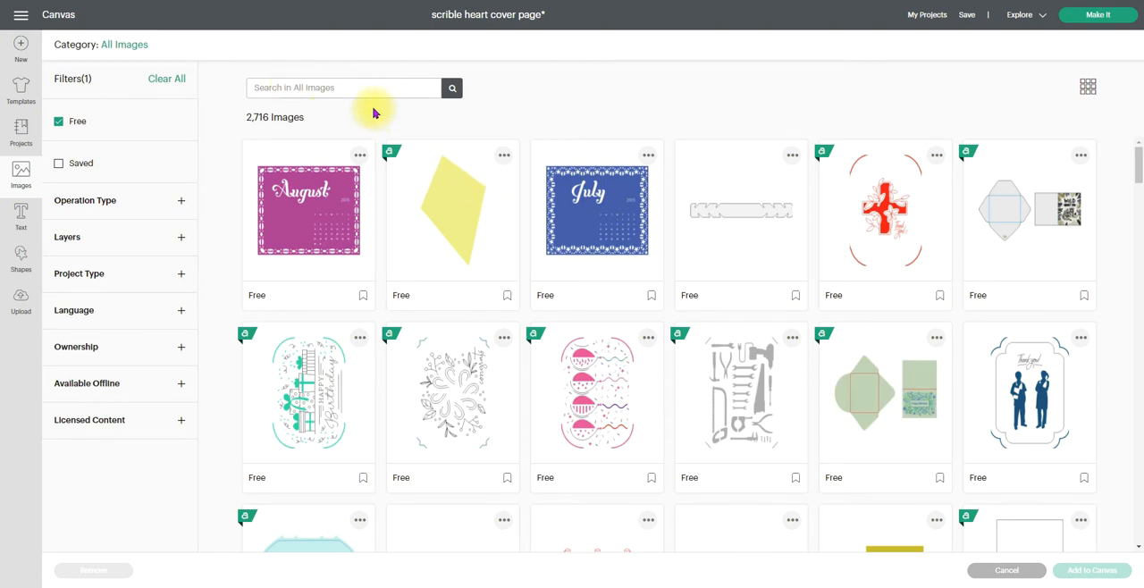
text(heart)
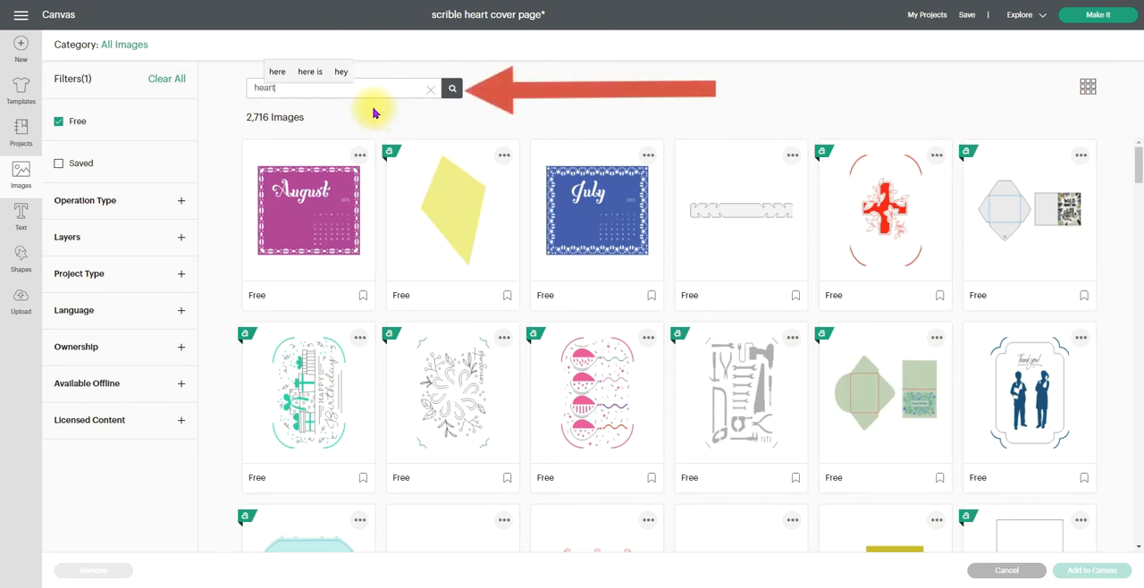
click(452, 91)
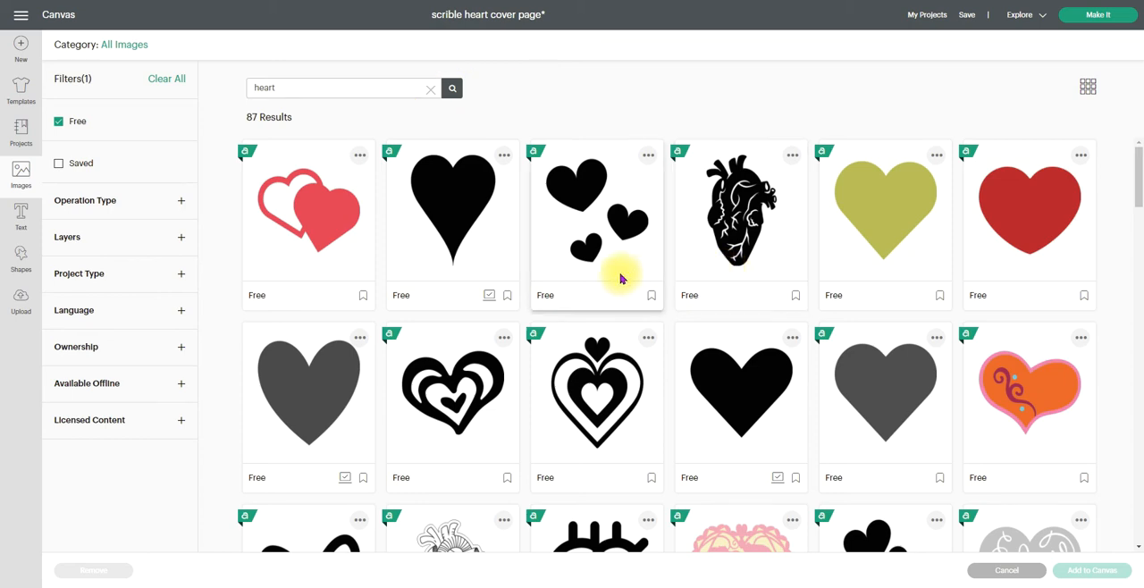
Select the free thick-outlined open heart and the free solid black heart with the long pointed tip
scroll(612, 286, down, 3)
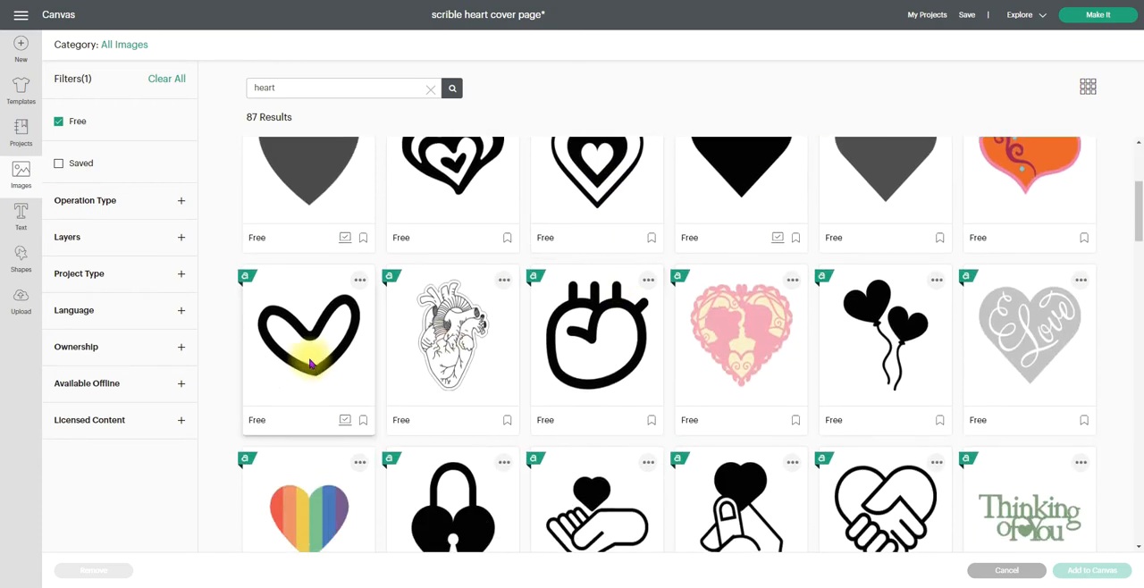
click(297, 333)
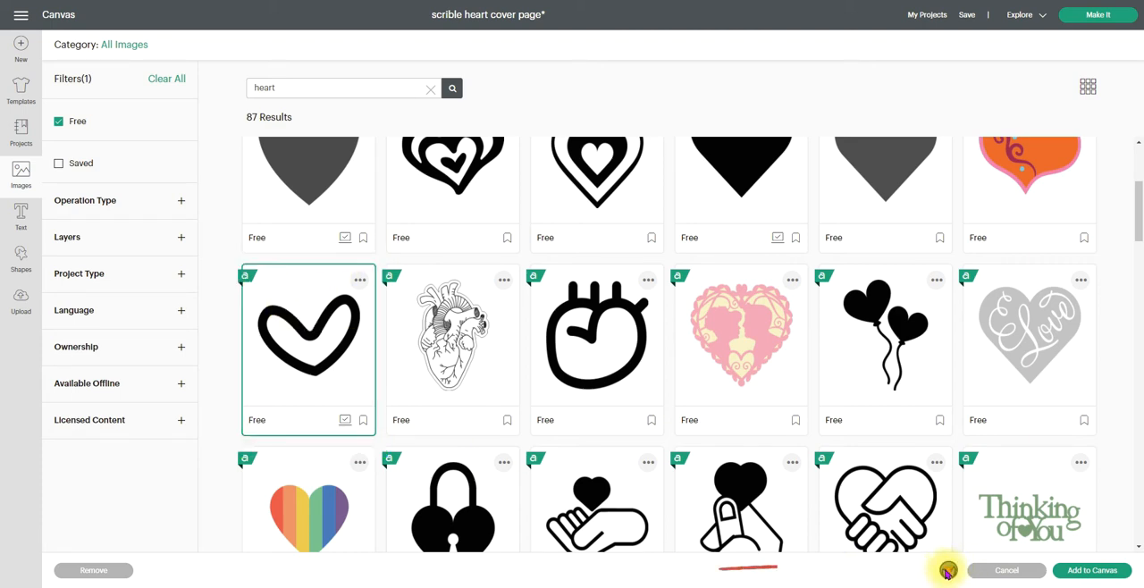
scroll(729, 435, up, 3)
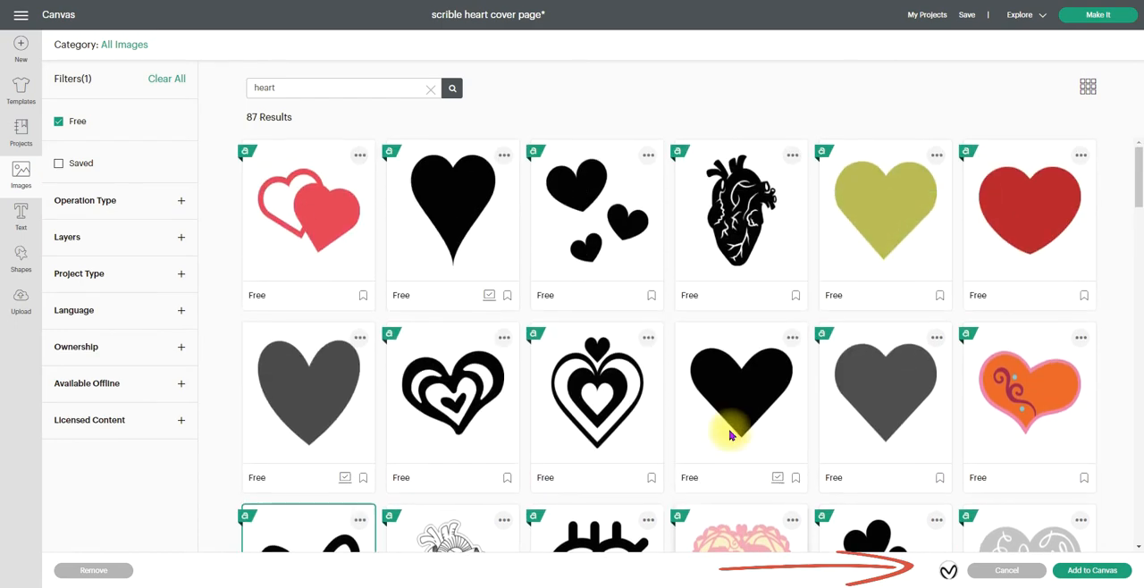
click(451, 218)
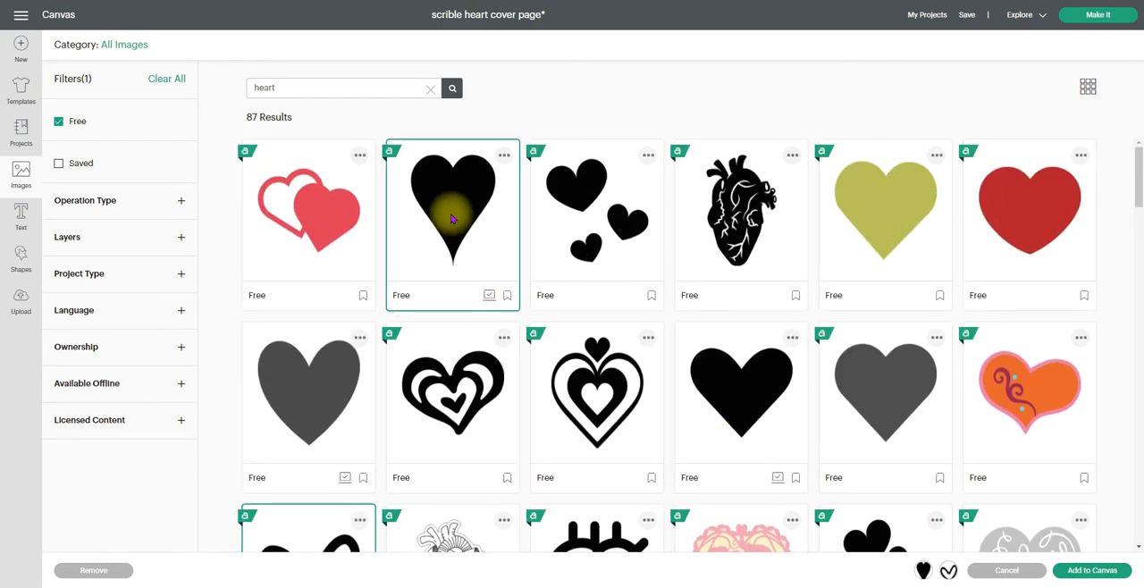
Remove the Free filter, also select the black double-outlined sketchy heart, and insert all selected hearts into the canvas
click(59, 121)
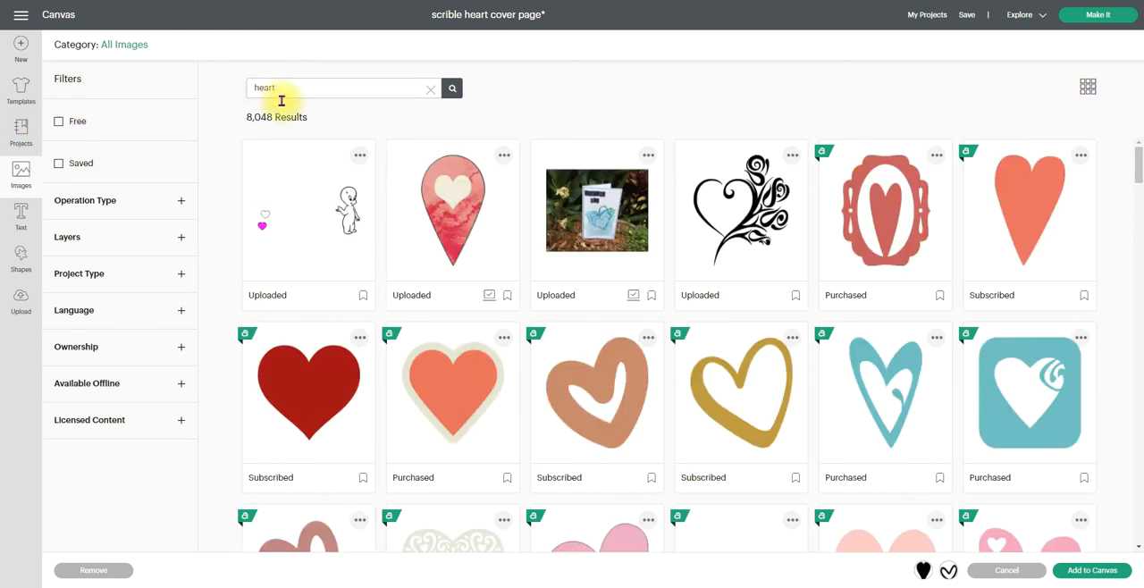
scroll(679, 380, down, 10)
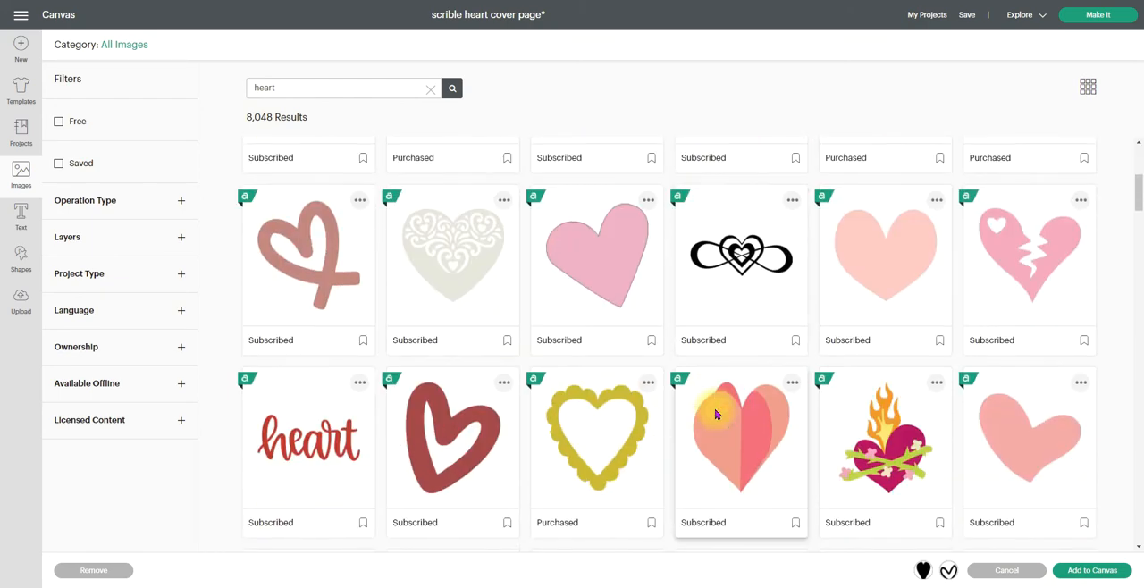
scroll(715, 413, down, 6)
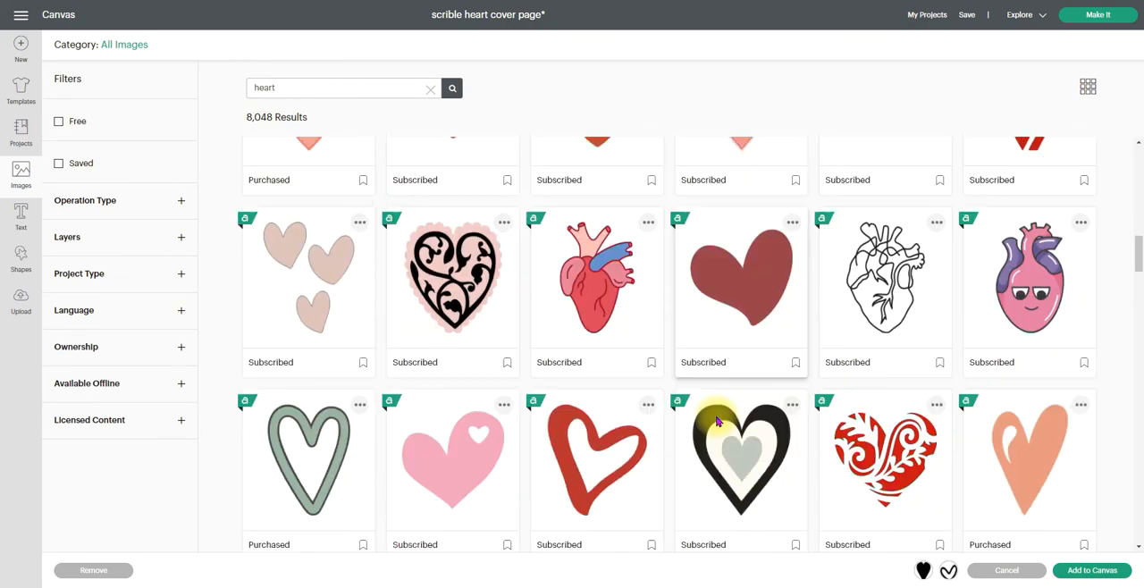
scroll(713, 410, down, 5)
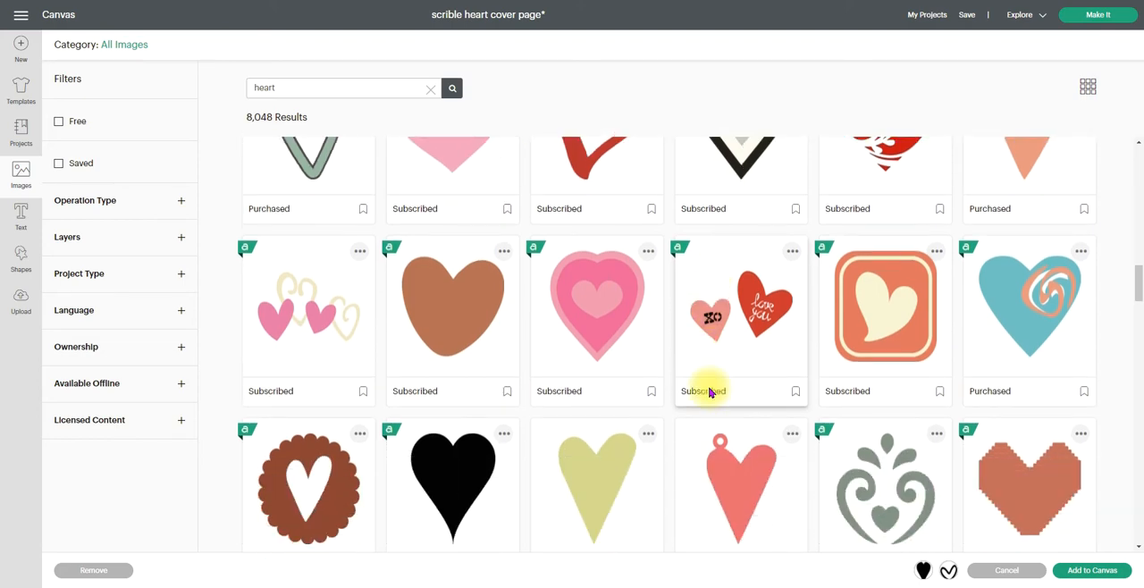
scroll(710, 395, down, 5)
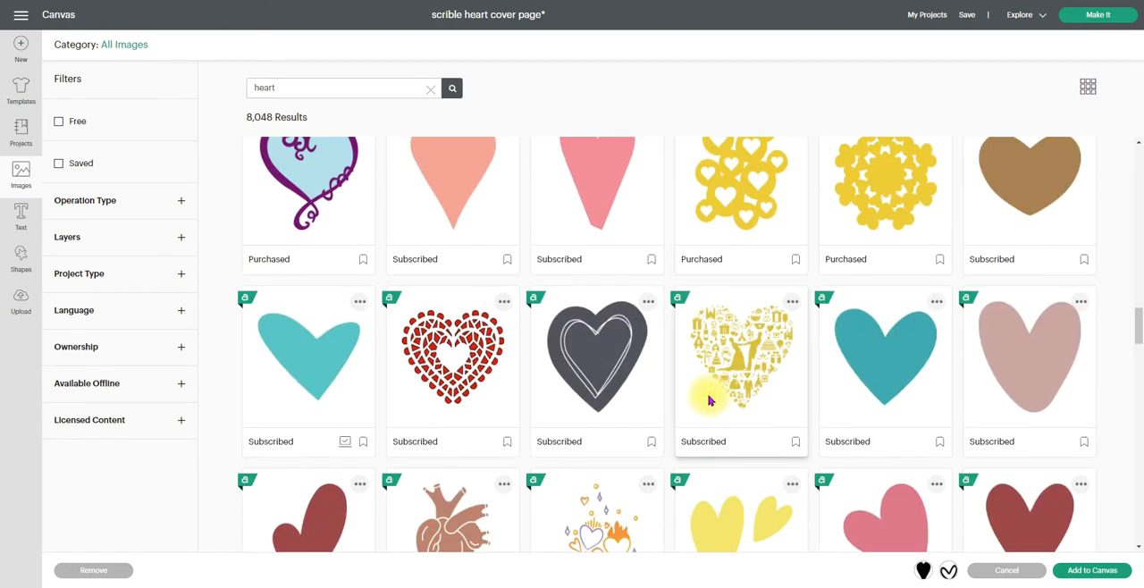
scroll(715, 393, down, 5)
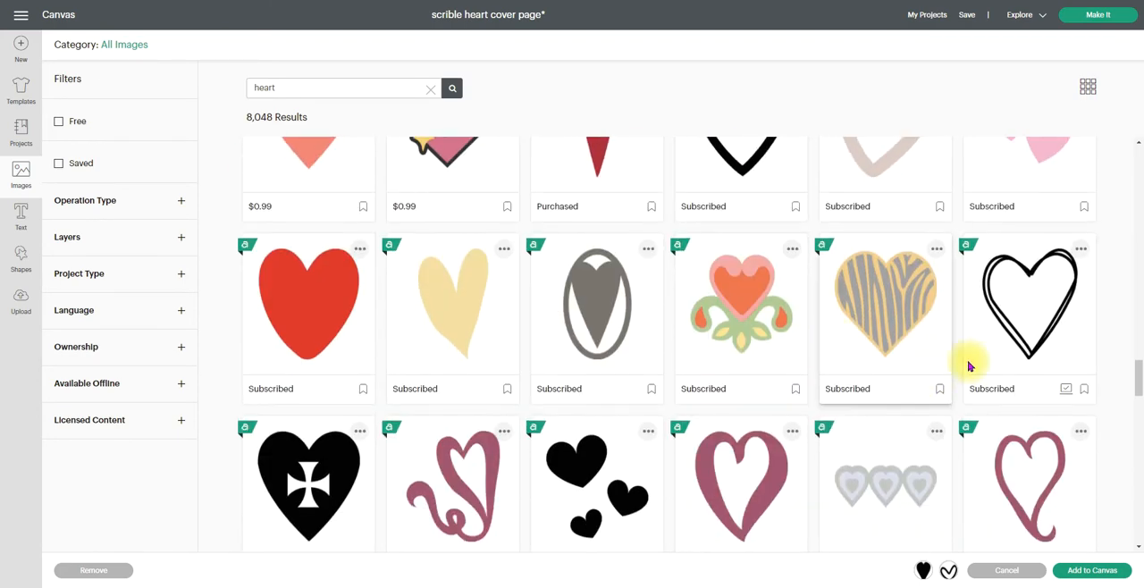
click(985, 334)
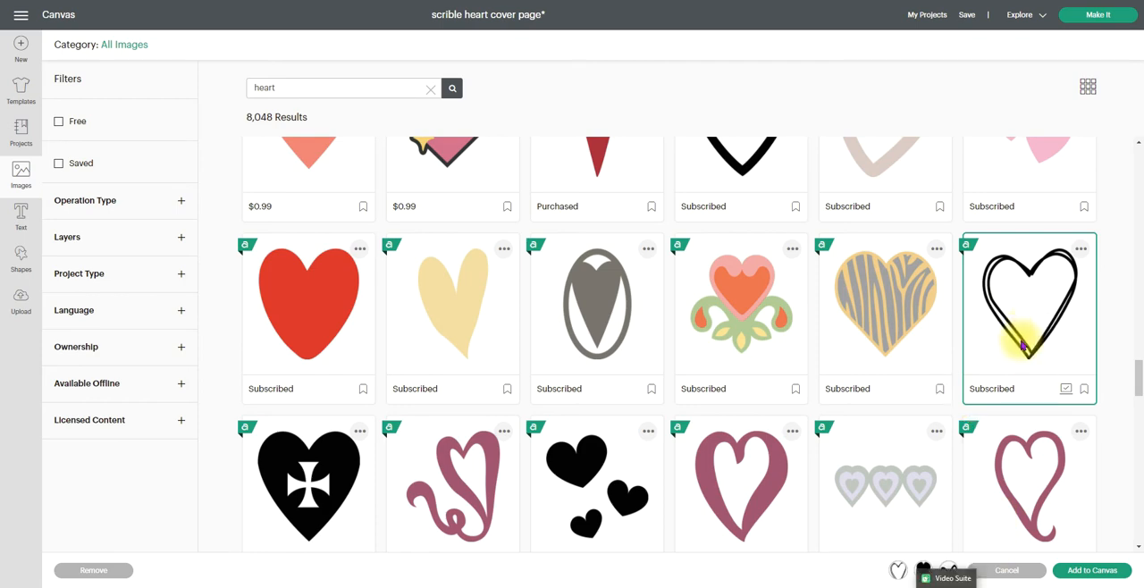
click(1086, 570)
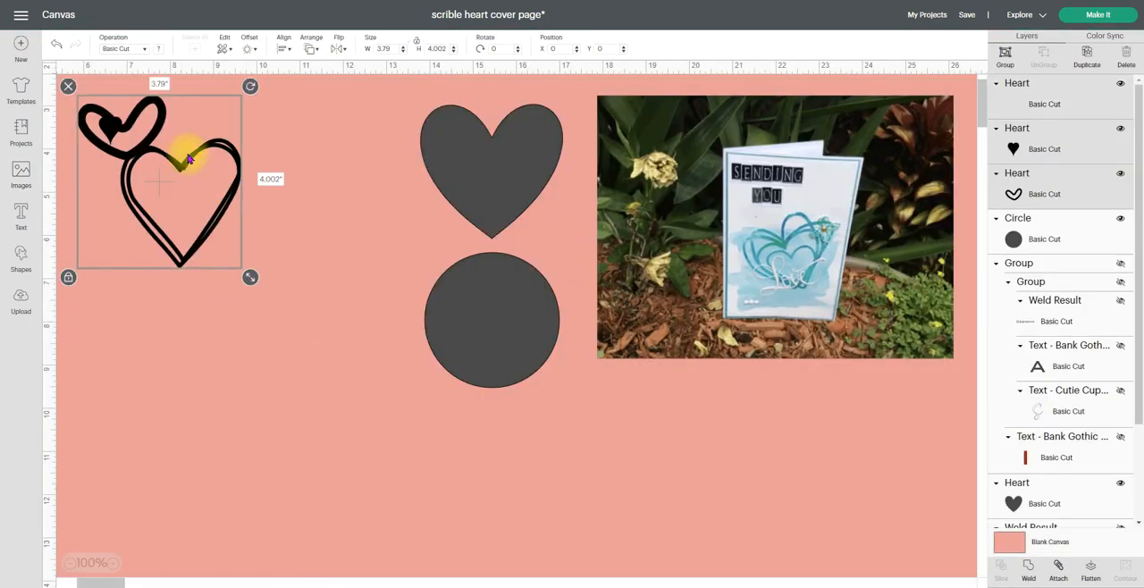
Separate the inserted hearts, placing the double-outlined one below the card photo and the thick-outlined one away from the small solid heart
drag(184, 153, 224, 178)
click(349, 175)
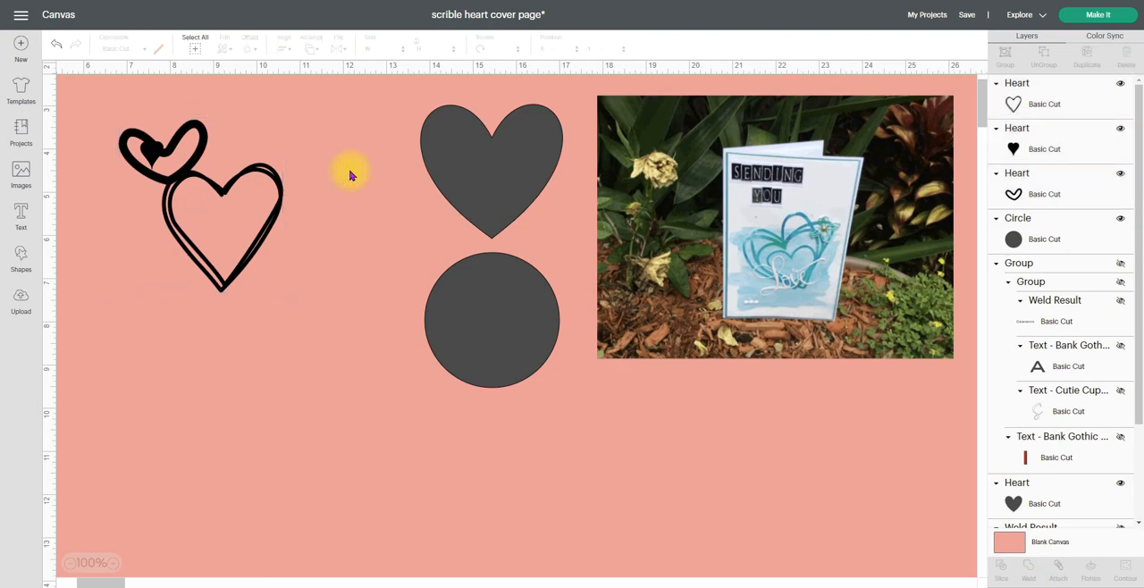
mouse_move(270, 220)
mouse_down()
mouse_move(325, 224)
mouse_move(769, 460)
mouse_up()
mouse_move(793, 401)
mouse_down()
mouse_move(881, 387)
mouse_move(671, 400)
mouse_up()
mouse_move(631, 457)
mouse_down()
mouse_move(793, 248)
mouse_move(815, 255)
mouse_move(733, 423)
mouse_move(823, 424)
mouse_up()
mouse_move(166, 134)
mouse_down()
mouse_move(229, 148)
mouse_move(274, 193)
mouse_up()
Enlarge the small solid black heart to about 2.6 by 3.2 inches and move the thick-outlined heart farther away from it
click(150, 152)
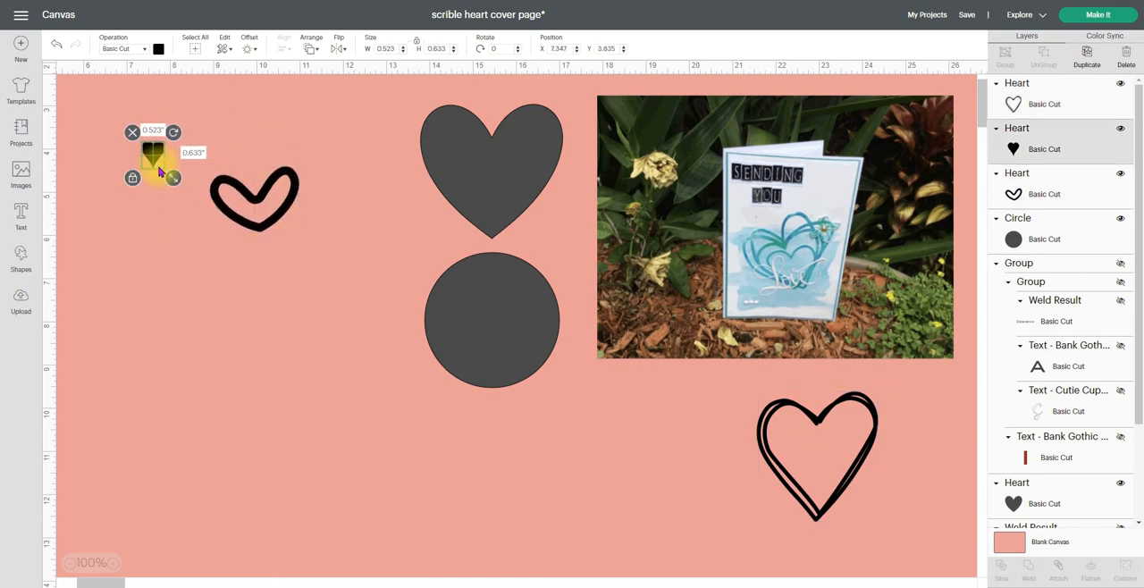
mouse_move(183, 189)
mouse_down()
mouse_move(237, 270)
mouse_move(260, 278)
mouse_move(143, 183)
mouse_up()
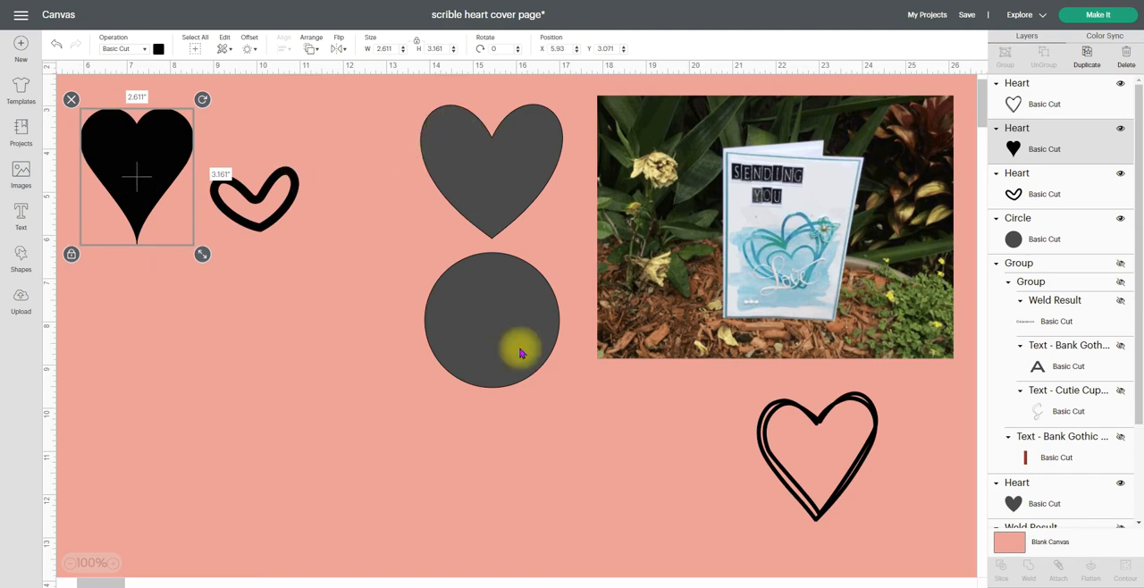
mouse_move(272, 225)
mouse_down()
mouse_move(320, 222)
mouse_move(324, 234)
mouse_up()
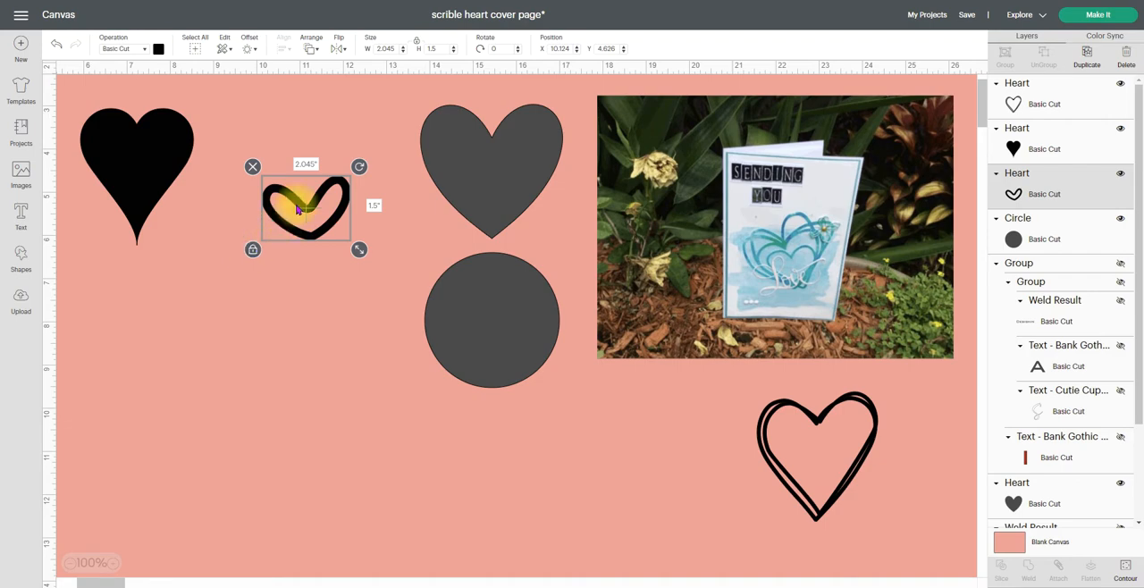
Hide the inner contour of the thick-outlined heart to make it solid, and shift the heart slightly toward the pointed heart
click(1123, 571)
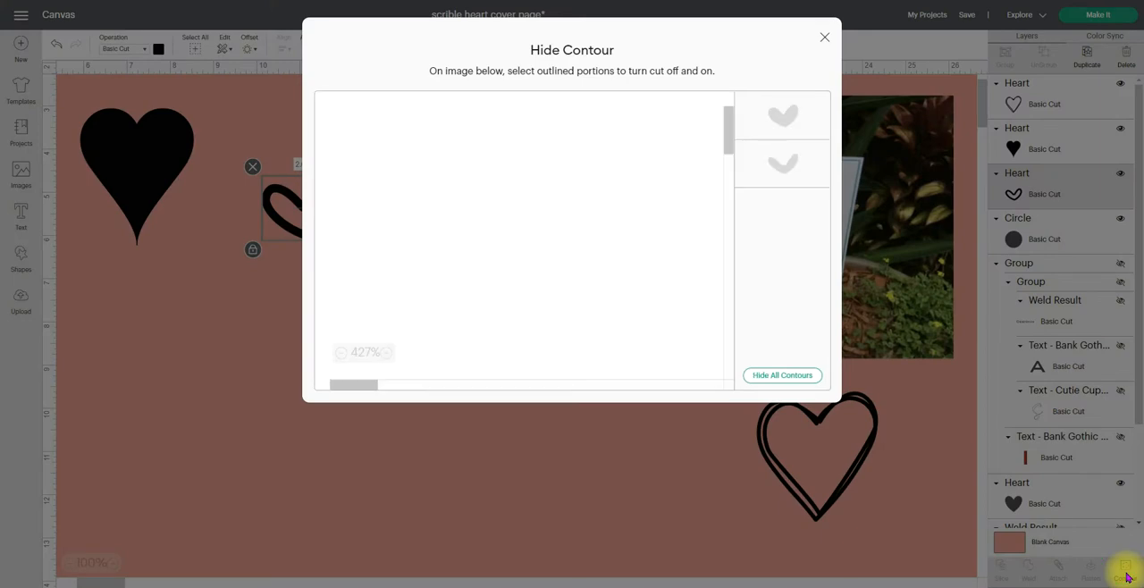
click(568, 268)
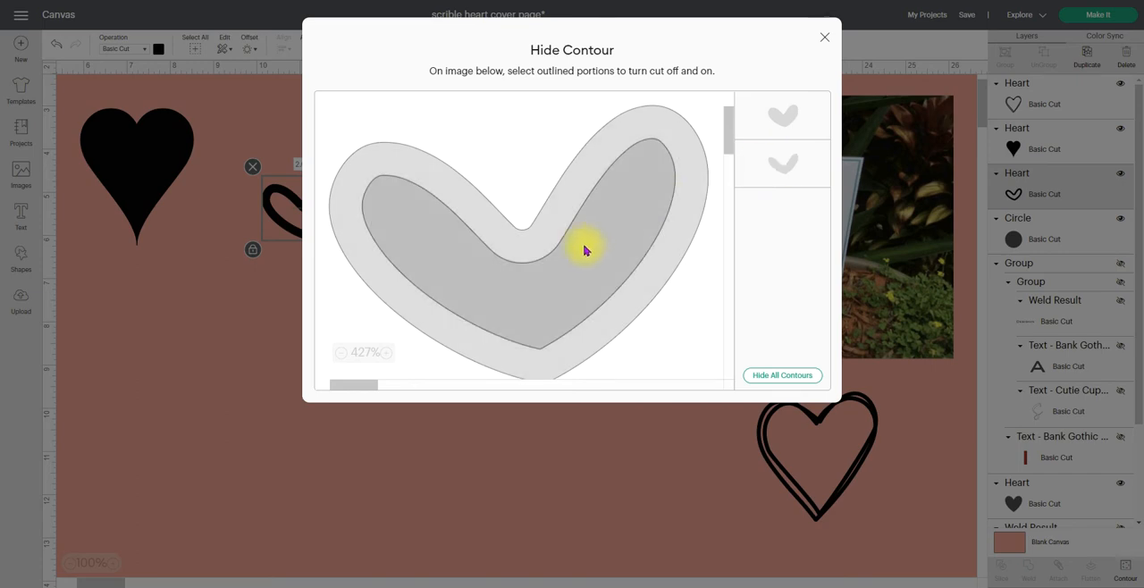
click(544, 284)
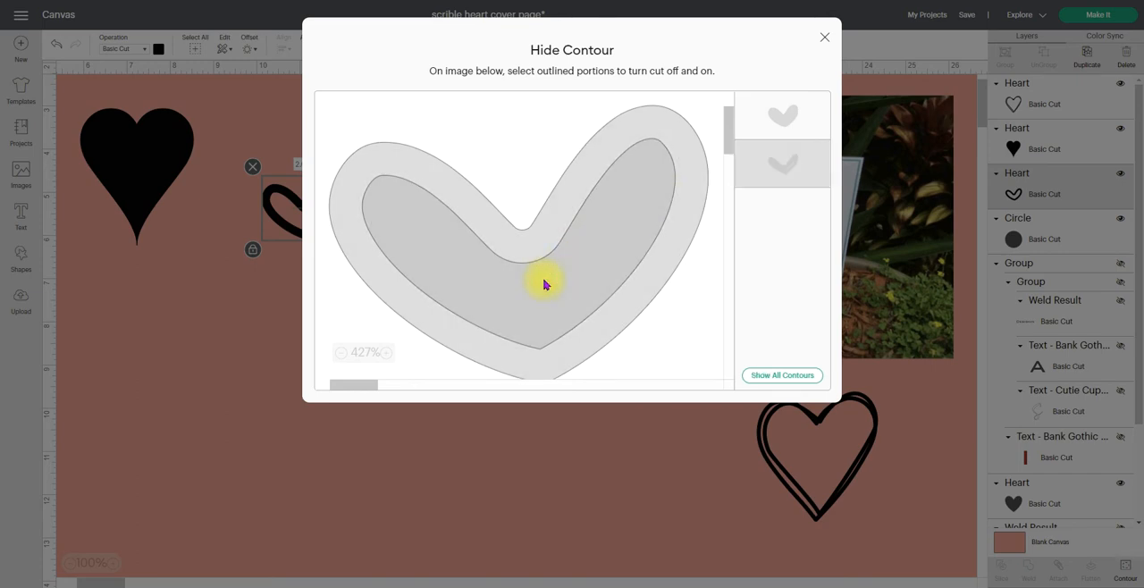
click(769, 169)
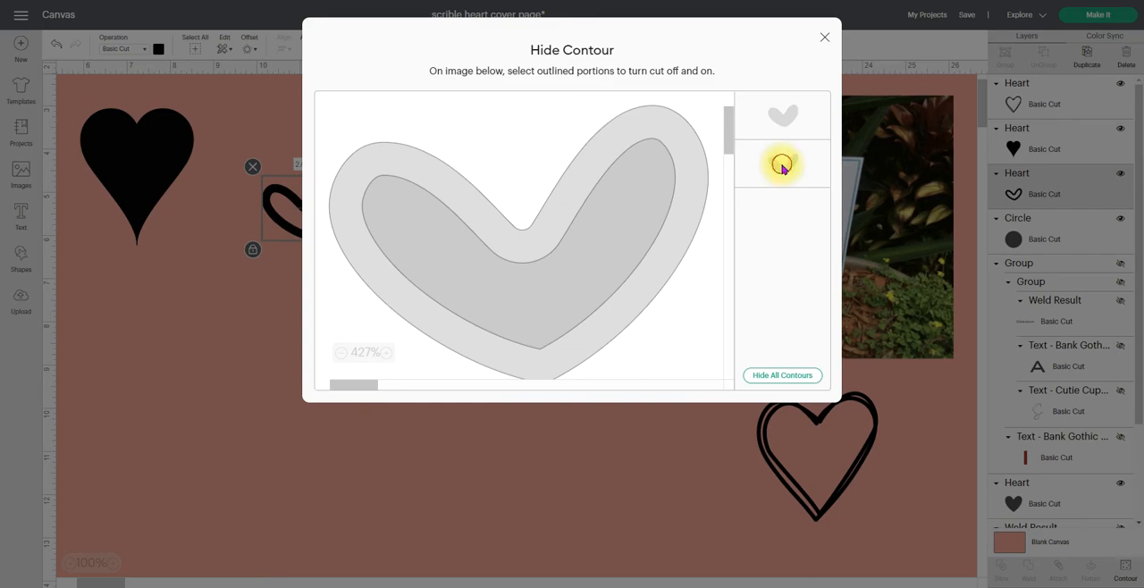
click(784, 169)
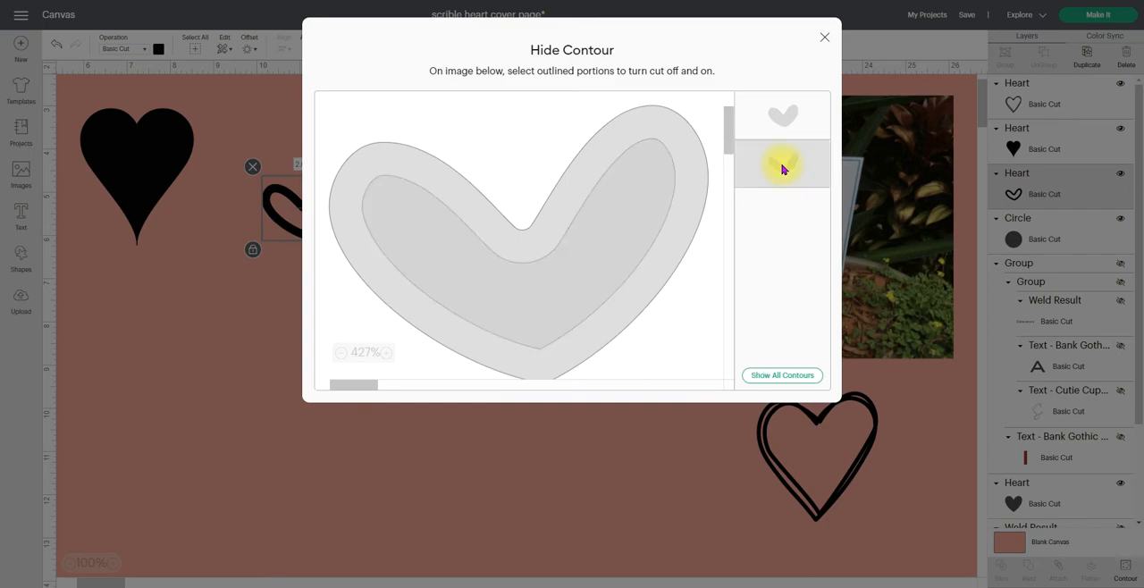
click(825, 37)
mouse_move(289, 196)
mouse_down()
mouse_move(295, 205)
mouse_move(277, 190)
mouse_up()
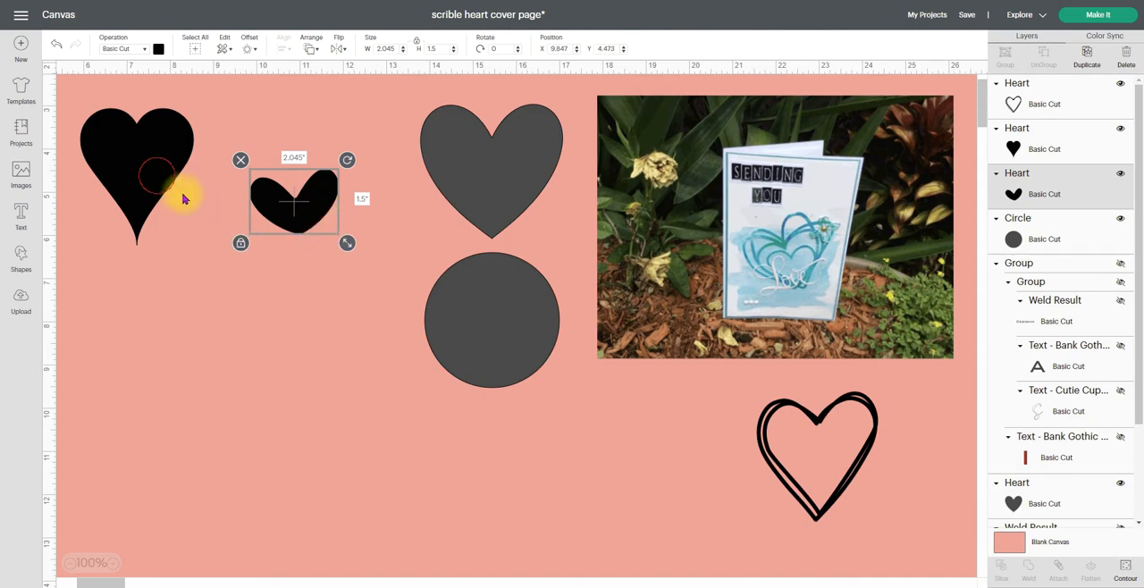
Move the black pointed heart down beside the small heart and create a 0.135 in offset with rounded corners around it
drag(158, 179, 192, 213)
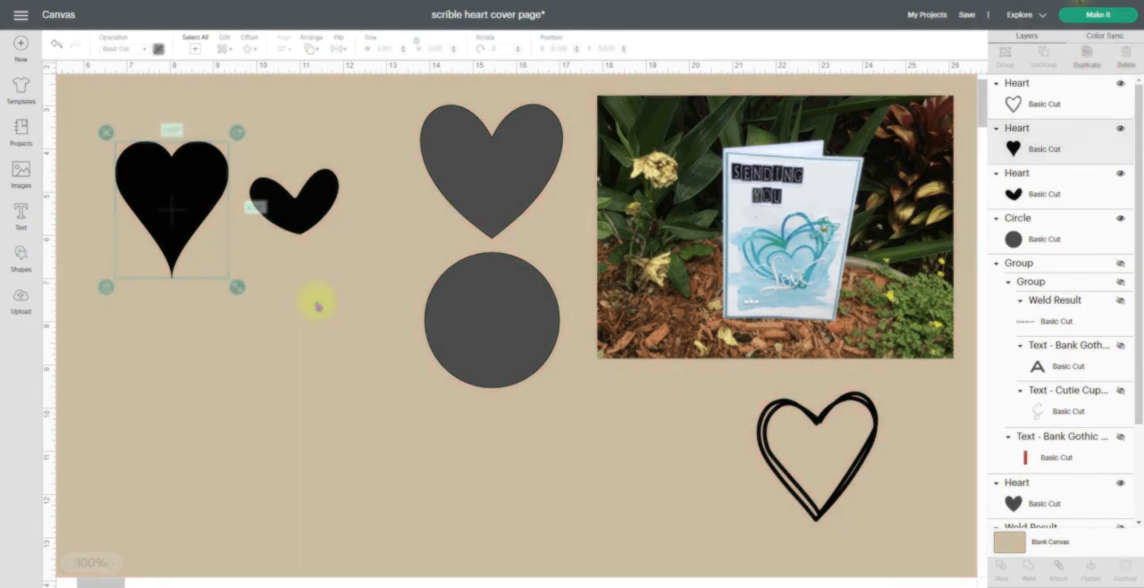
drag(186, 191, 196, 226)
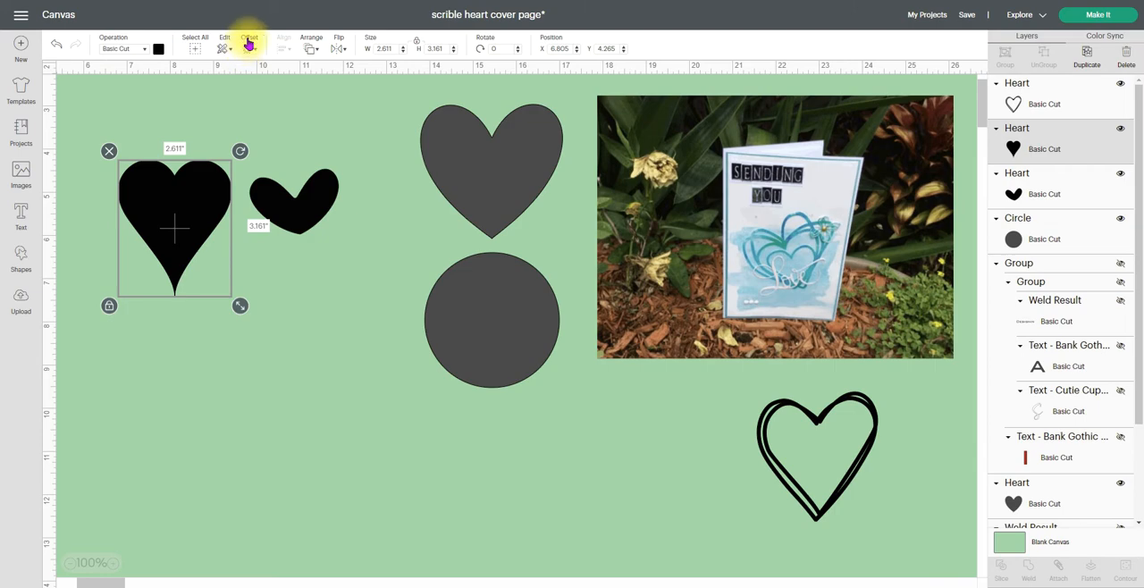
click(249, 43)
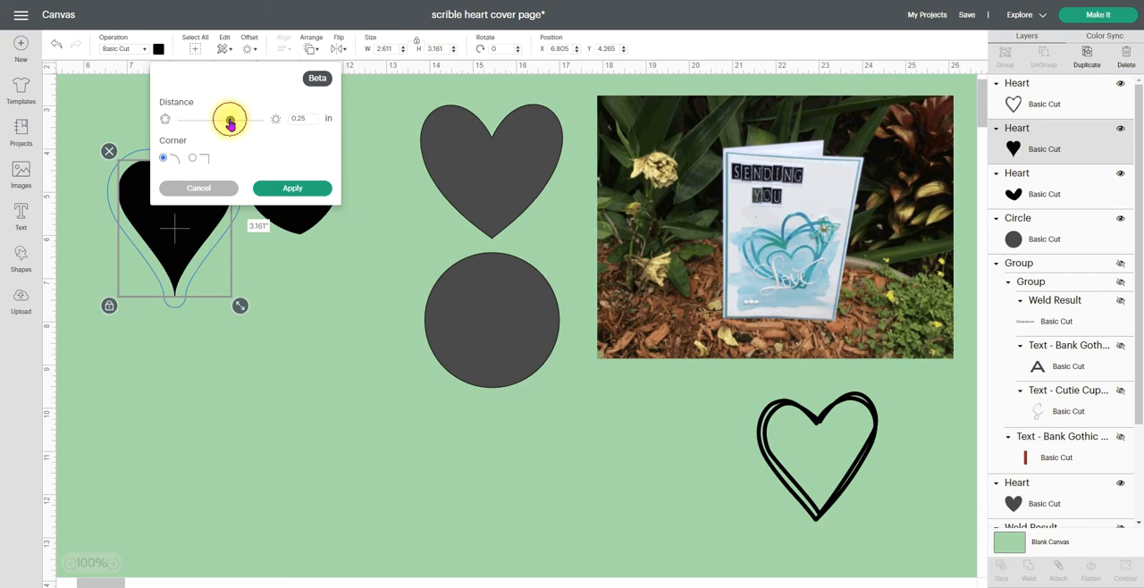
drag(229, 123, 225, 125)
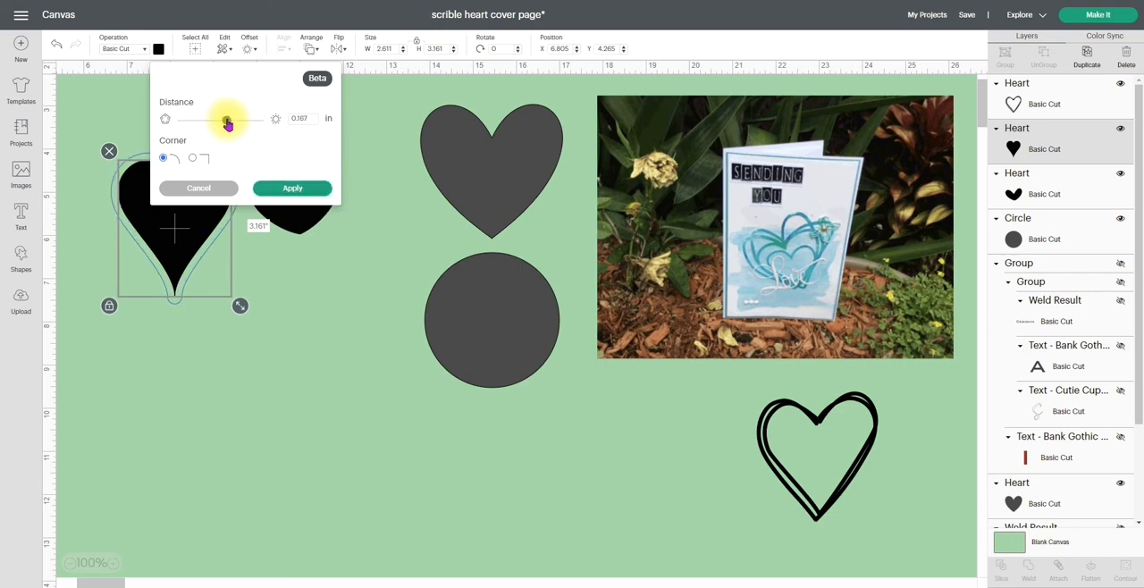
click(314, 117)
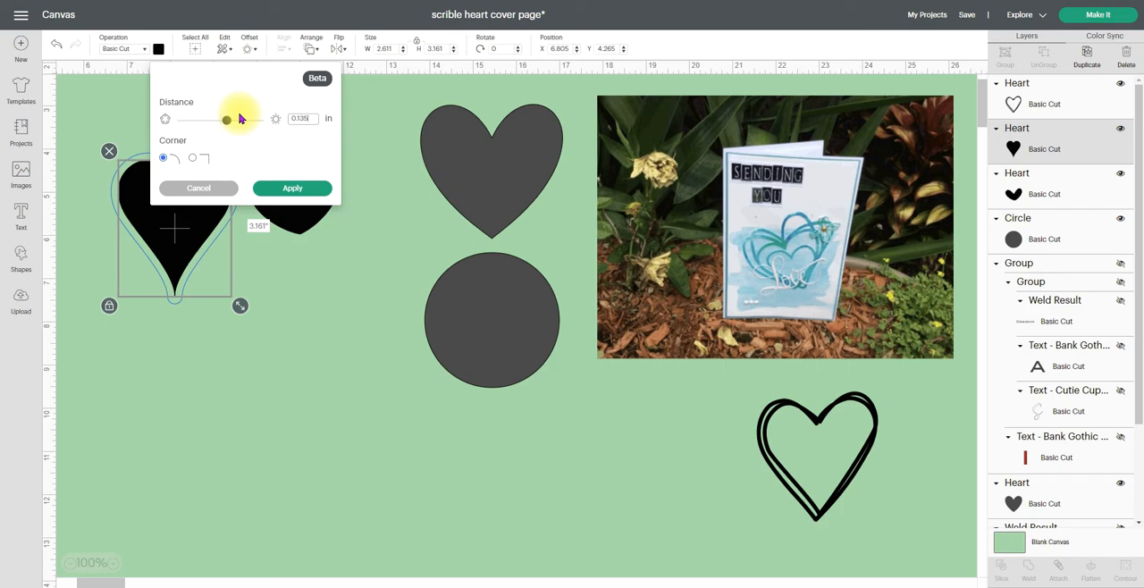
click(291, 190)
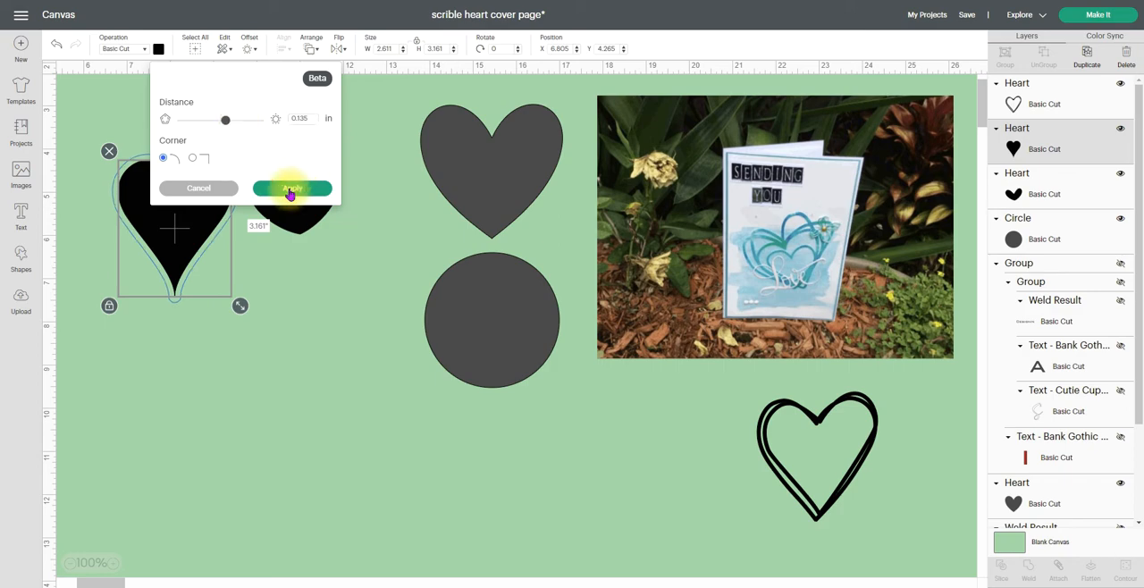
click(287, 191)
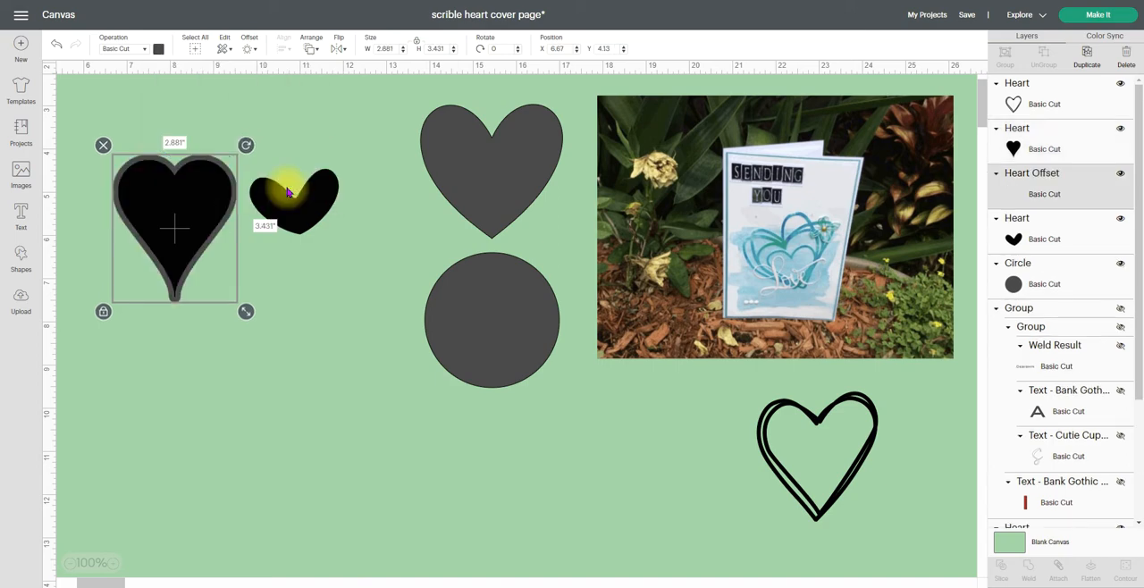
Select the pointed heart together with its offset and slice them
click(280, 287)
drag(136, 332, 195, 218)
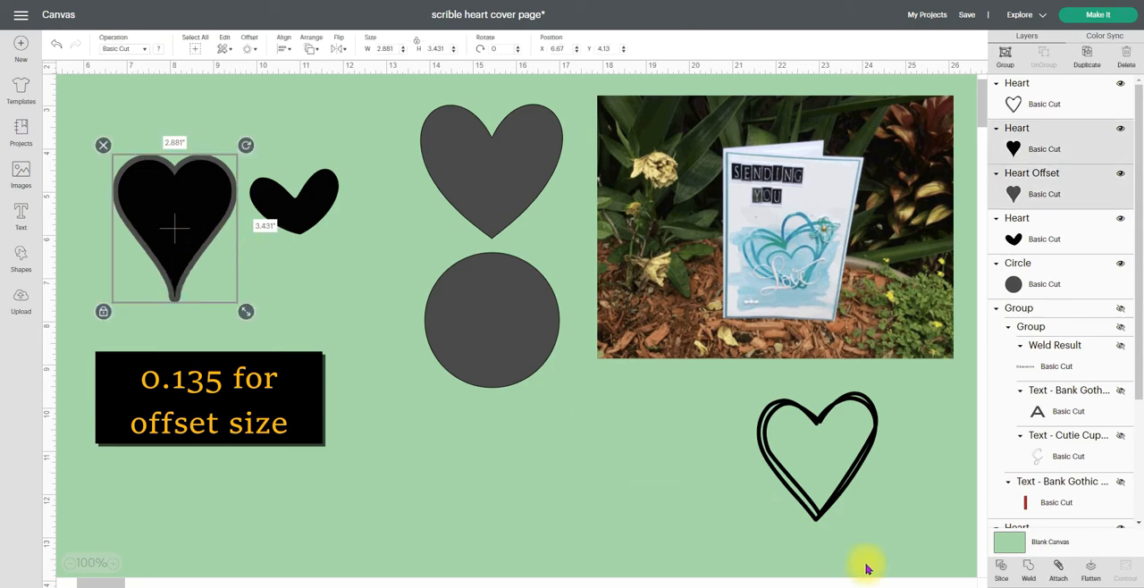
click(1002, 573)
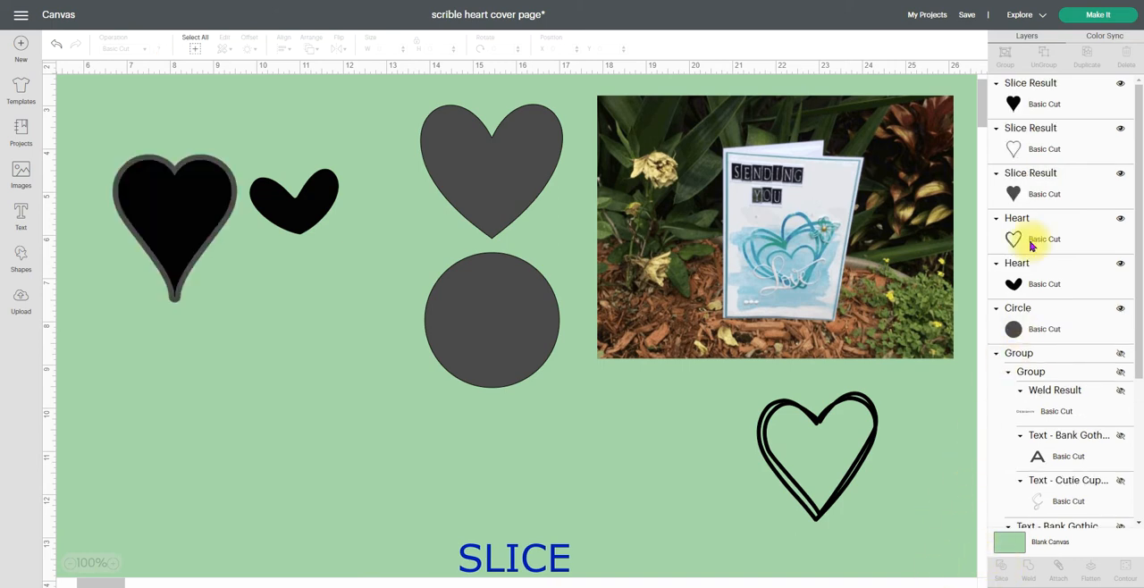
Separate the pointed heart's slice results, delete the black solid piece, and place the outline piece below the small black heart
click(1016, 148)
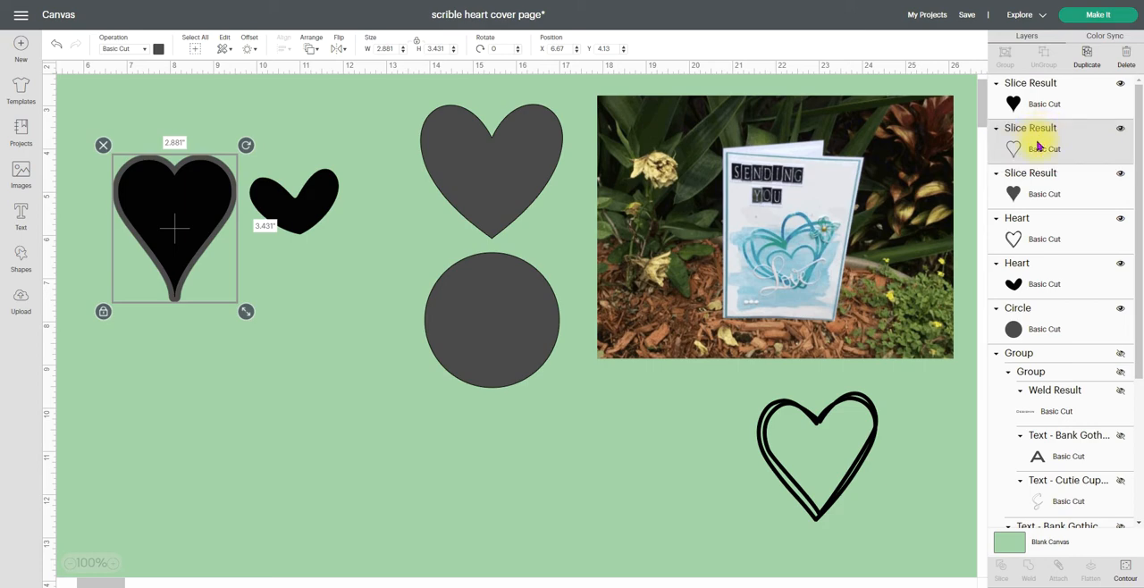
key(Right)
key(Right)
key(Right)
key(Right)
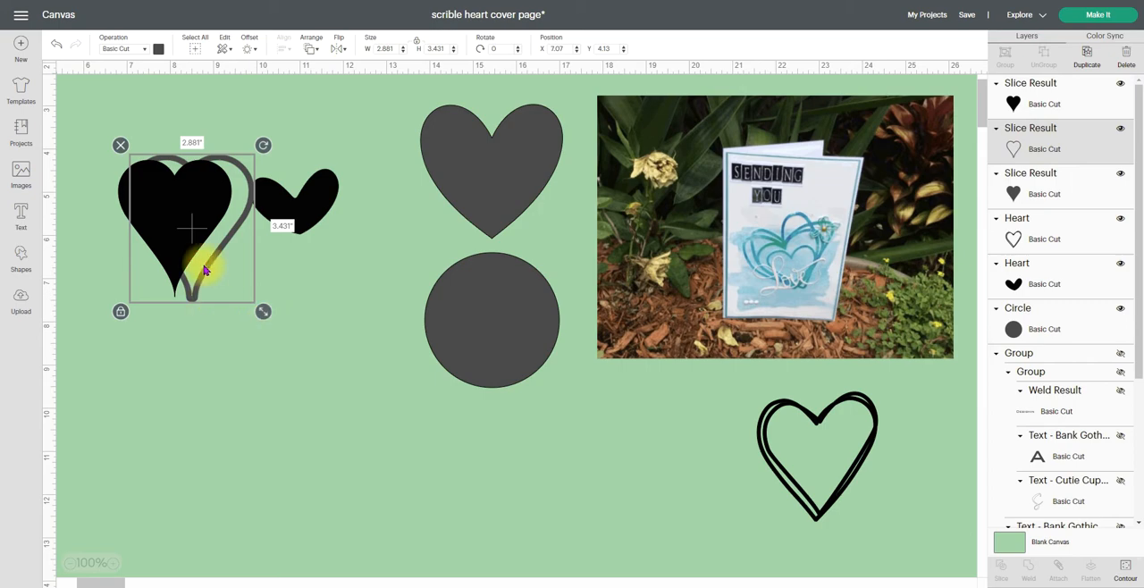
drag(214, 254, 295, 384)
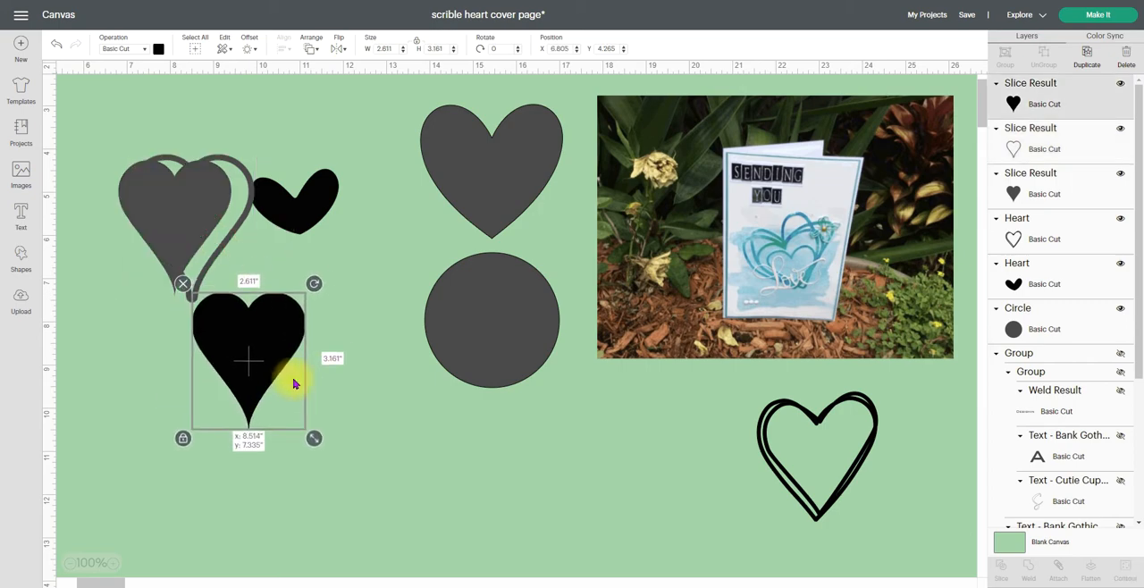
click(190, 275)
click(246, 234)
drag(236, 230, 344, 344)
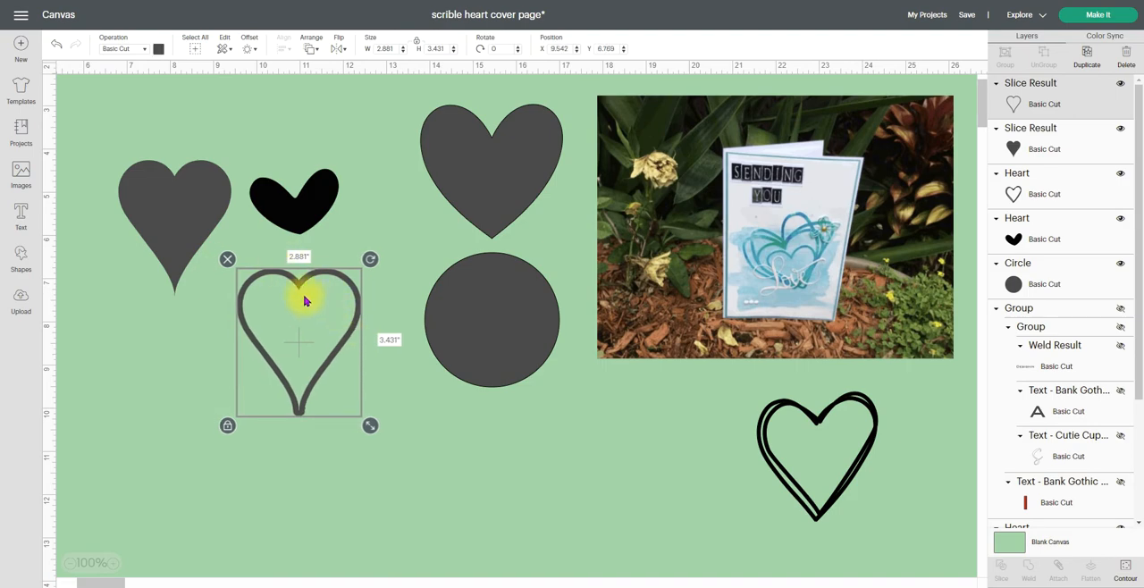
Recolor the pointed heart outline black and delete the leftover solid gray pointed heart
click(159, 49)
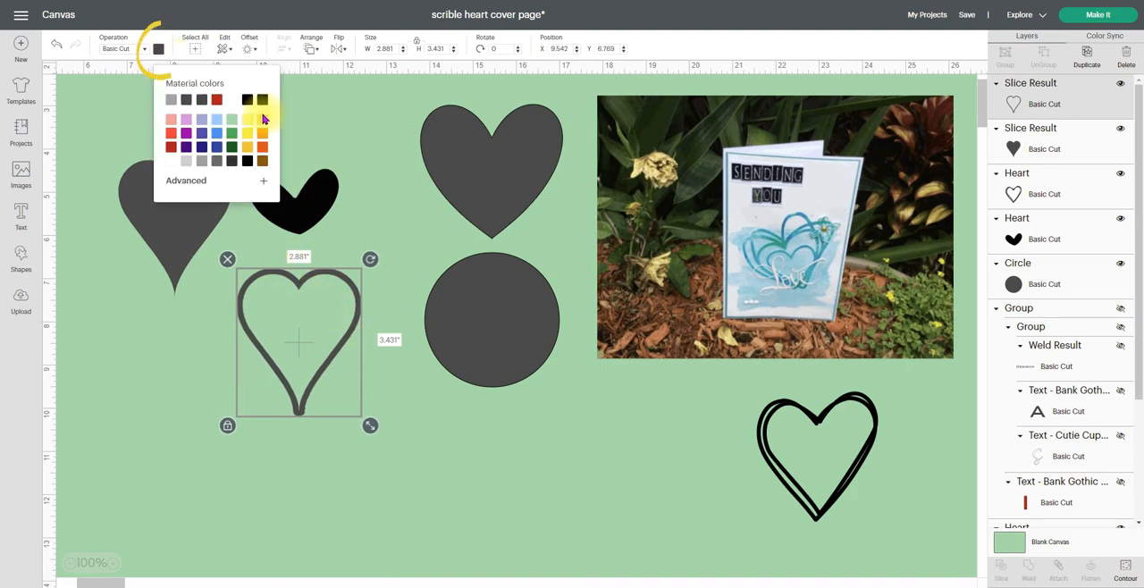
click(262, 99)
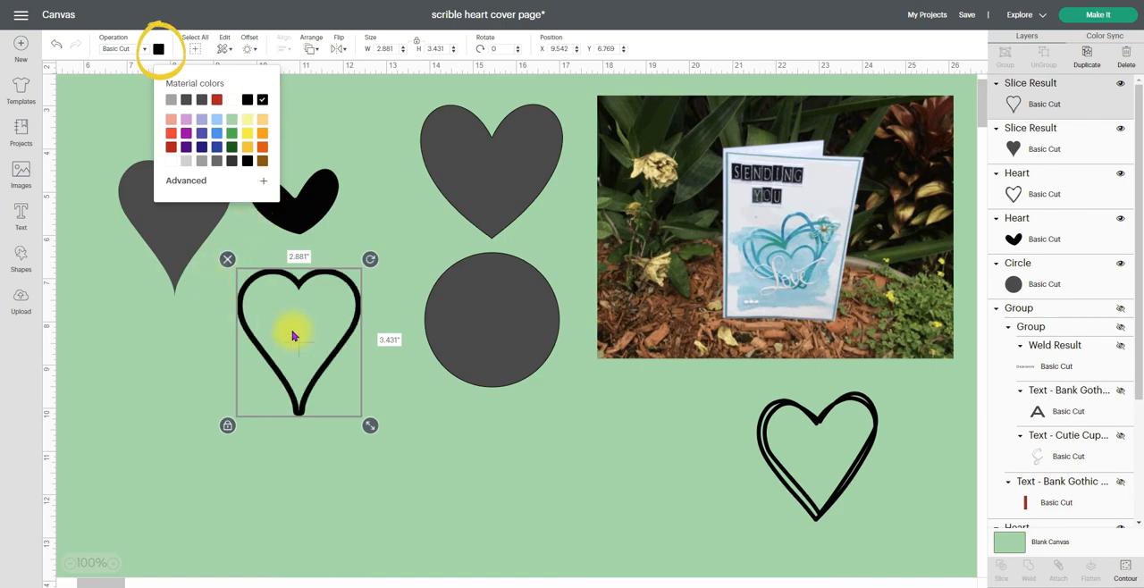
click(175, 247)
click(106, 150)
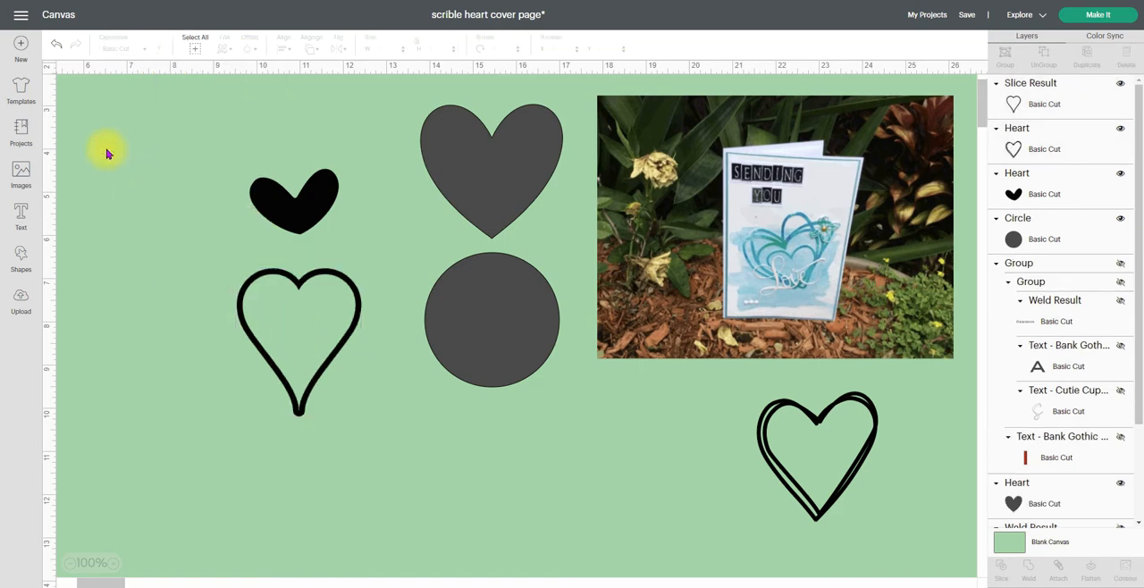
Move the pointed outline below the card photo, shift the small black heart aside, and place the wide gray heart beside it
mouse_move(380, 311)
mouse_down()
mouse_move(446, 375)
mouse_move(677, 393)
mouse_up()
drag(493, 161, 175, 349)
drag(294, 208, 346, 191)
drag(198, 350, 209, 240)
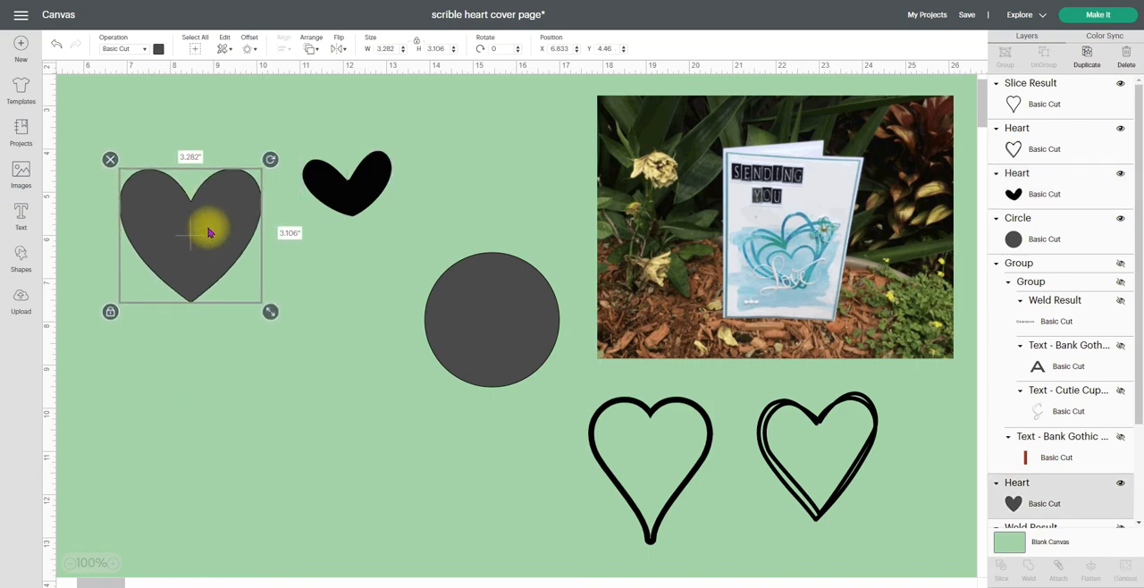
Create a 0.135 in offset with rounded corners around the wide gray heart, and slice the heart and offset together
click(245, 45)
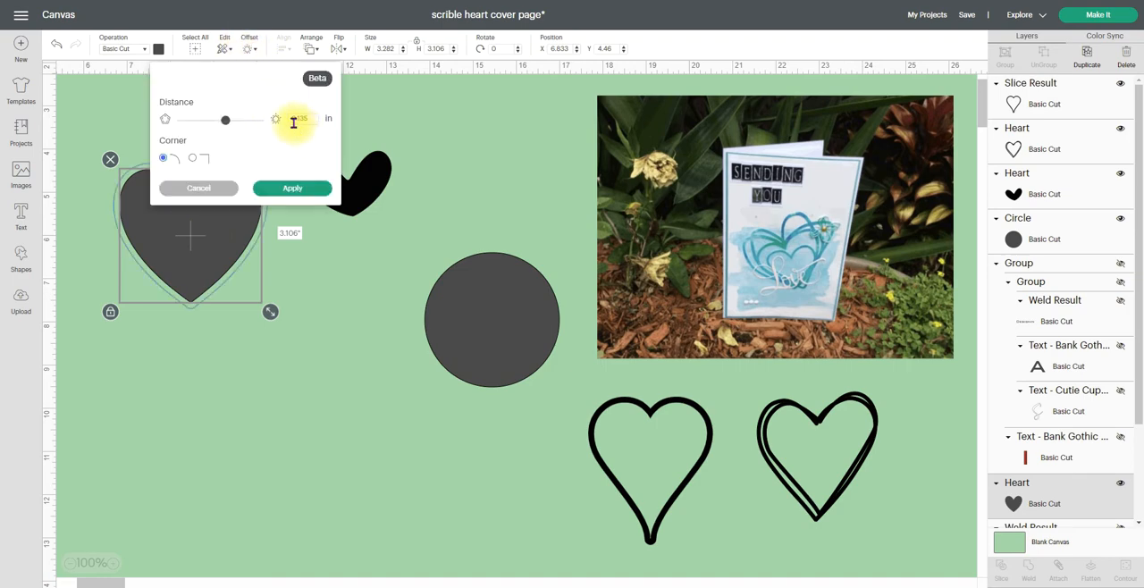
click(291, 189)
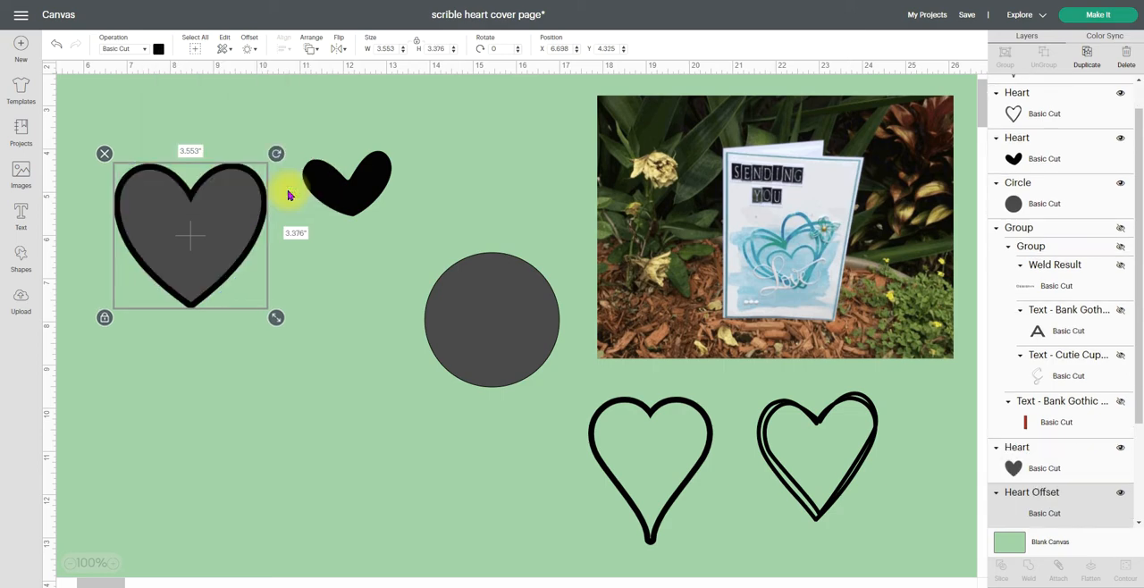
click(320, 278)
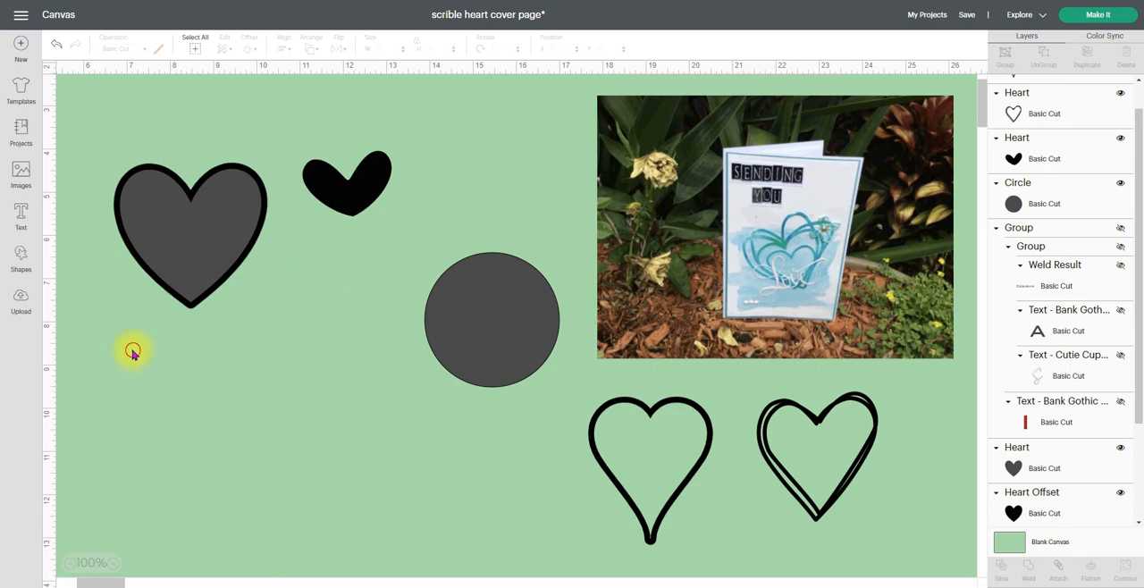
drag(133, 122, 219, 376)
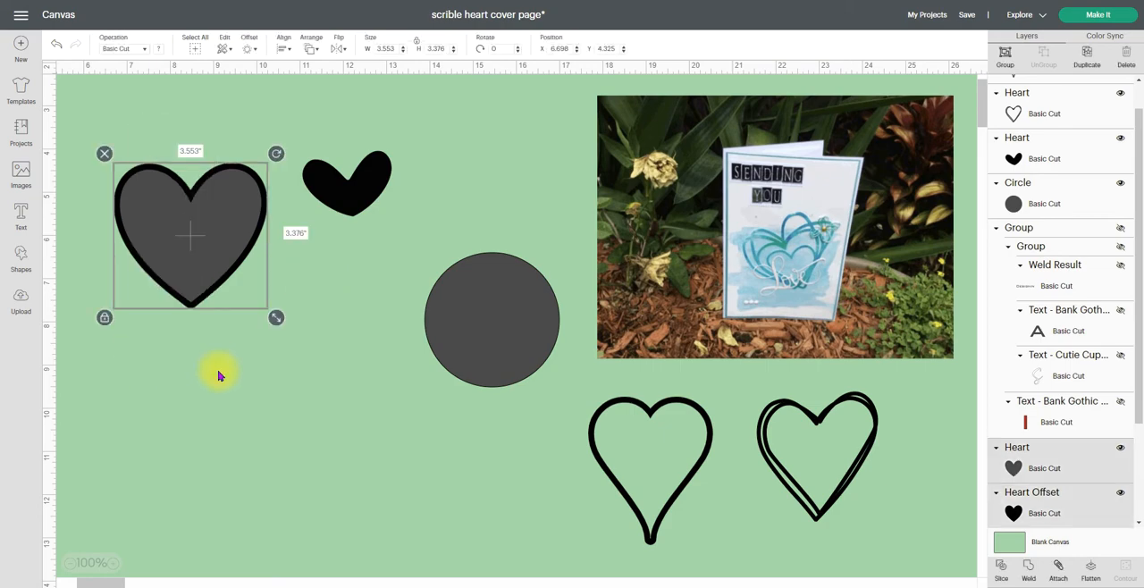
click(1001, 568)
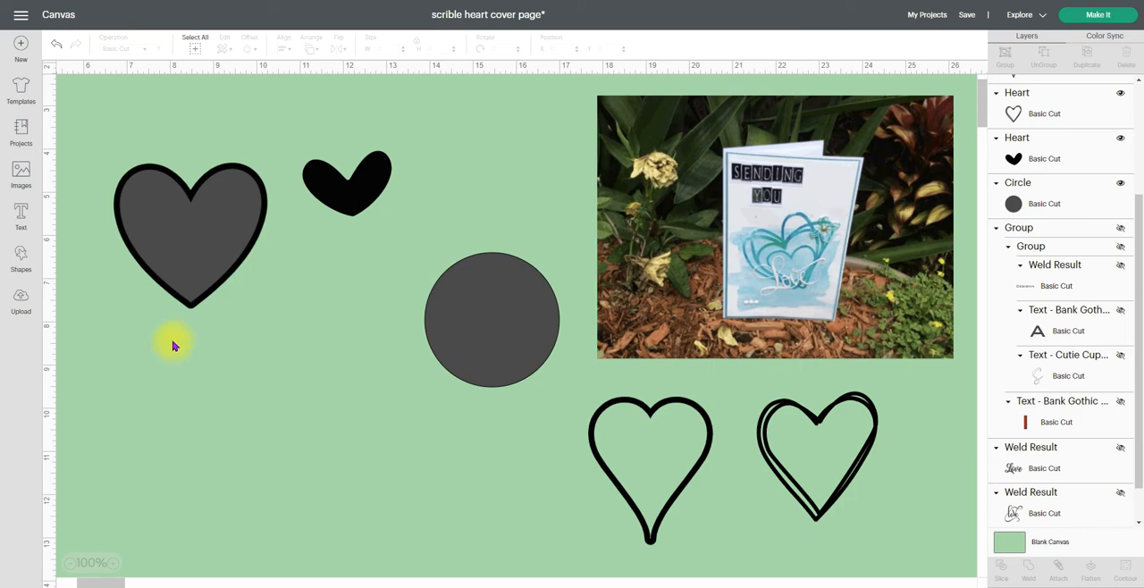
Pull the wide heart's outline slice out from its solid pieces and arrange it below the circle next to the pointed outline
drag(179, 235, 255, 281)
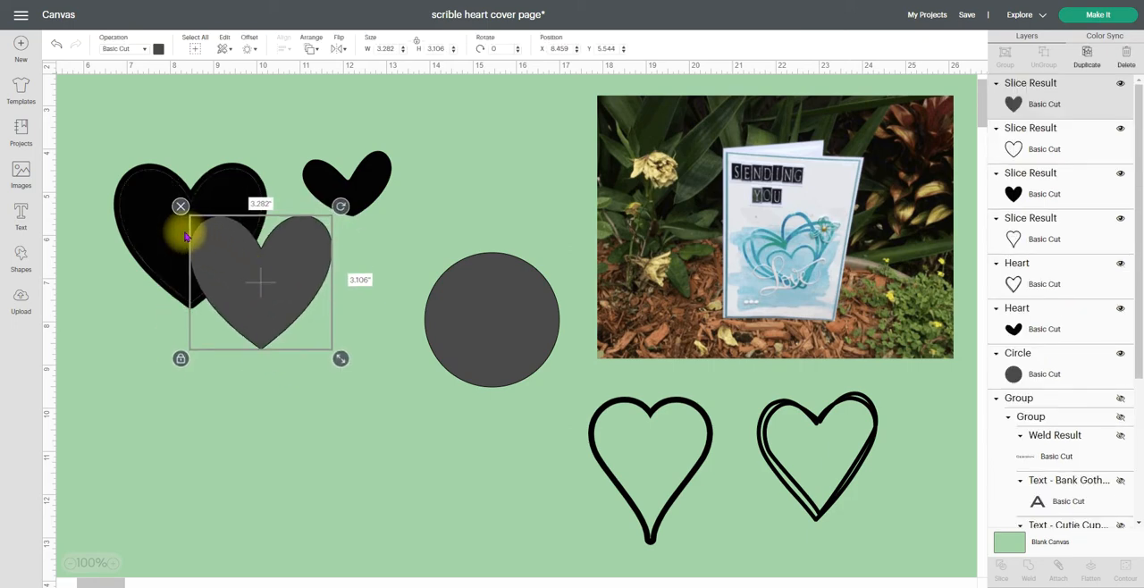
click(59, 46)
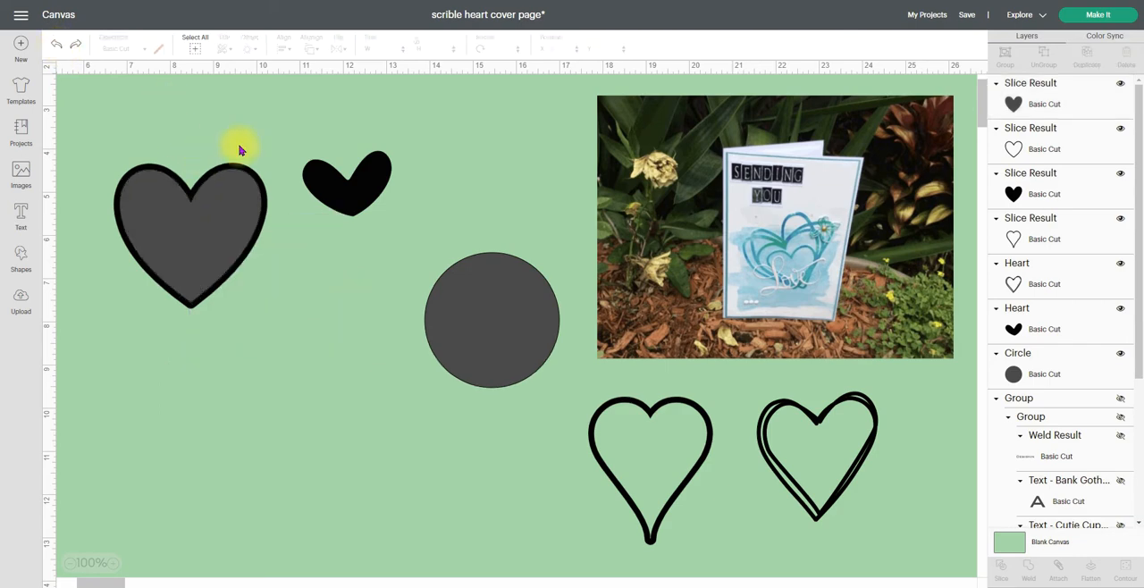
click(1016, 148)
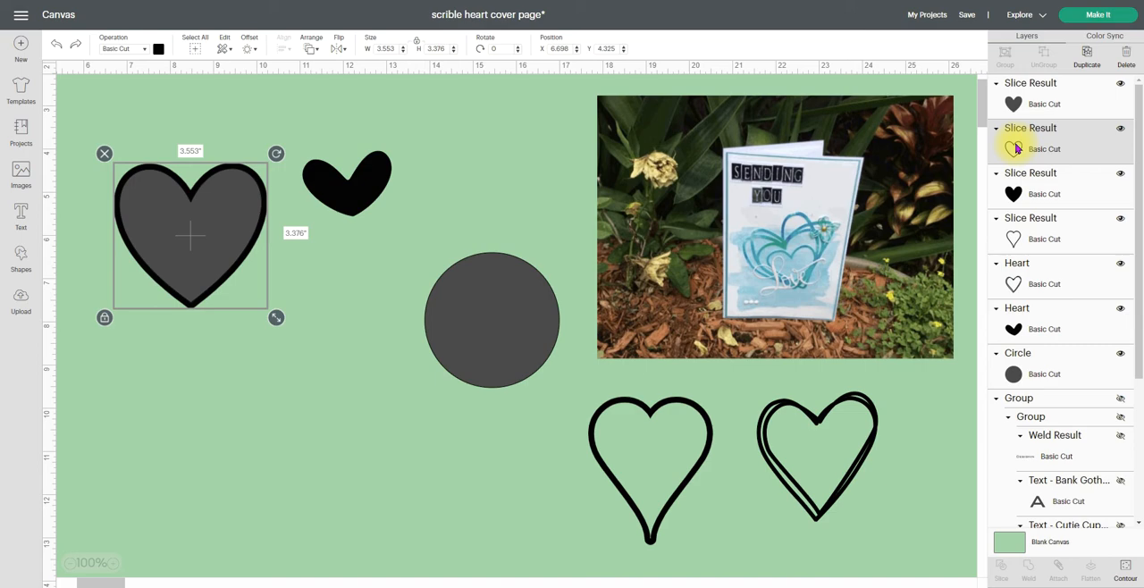
key(Right)
key(Right)
key(Right)
key(Right)
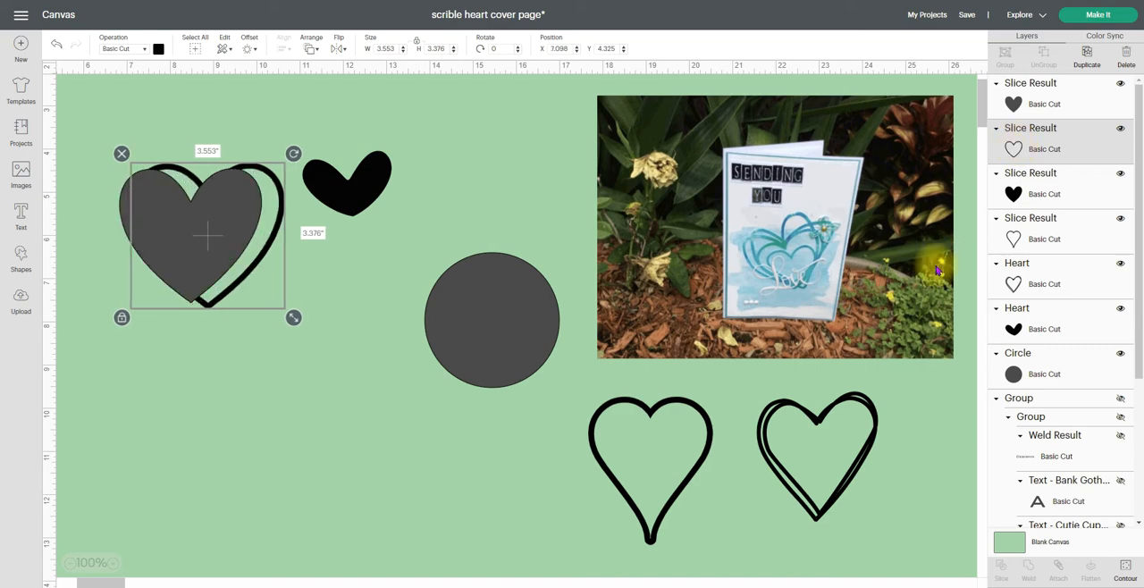
drag(246, 278, 184, 188)
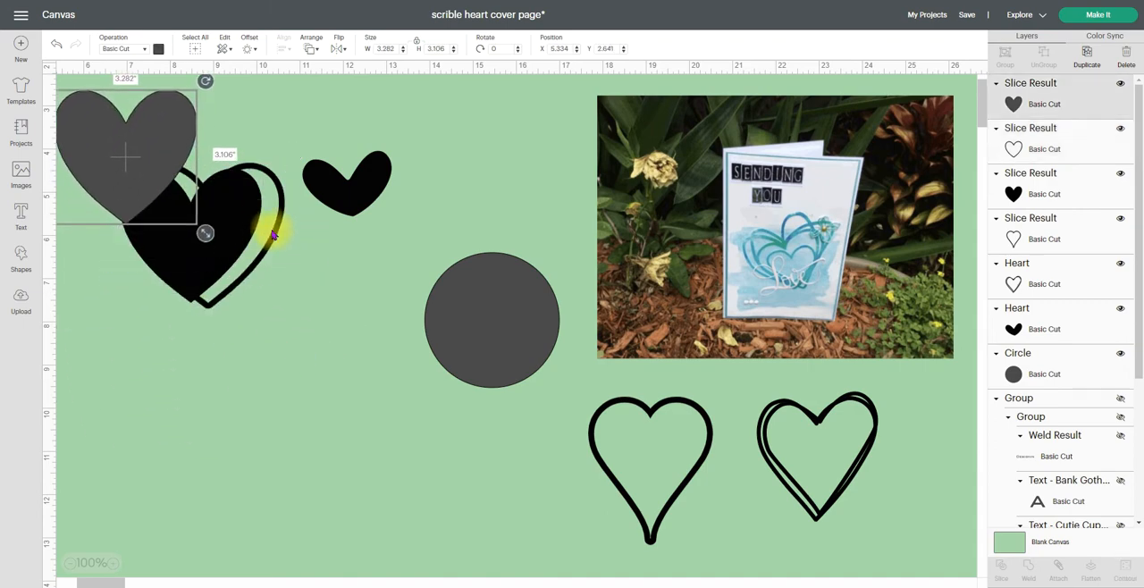
drag(280, 241, 449, 471)
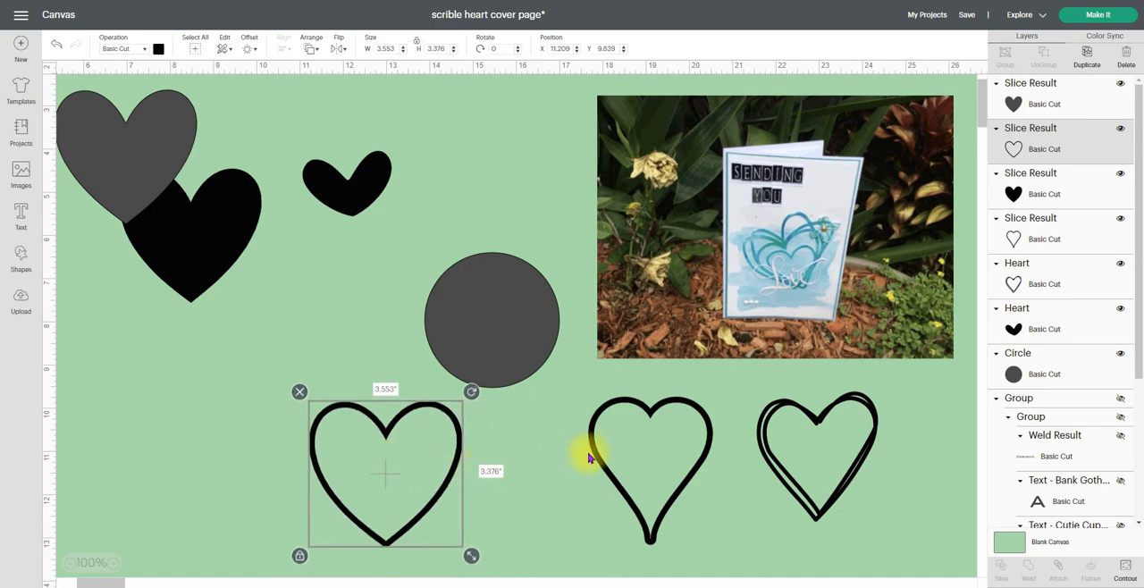
drag(585, 453, 455, 434)
Select the leftover solid gray and black wide hearts and delete them
drag(112, 345, 185, 139)
drag(93, 106, 97, 189)
click(95, 186)
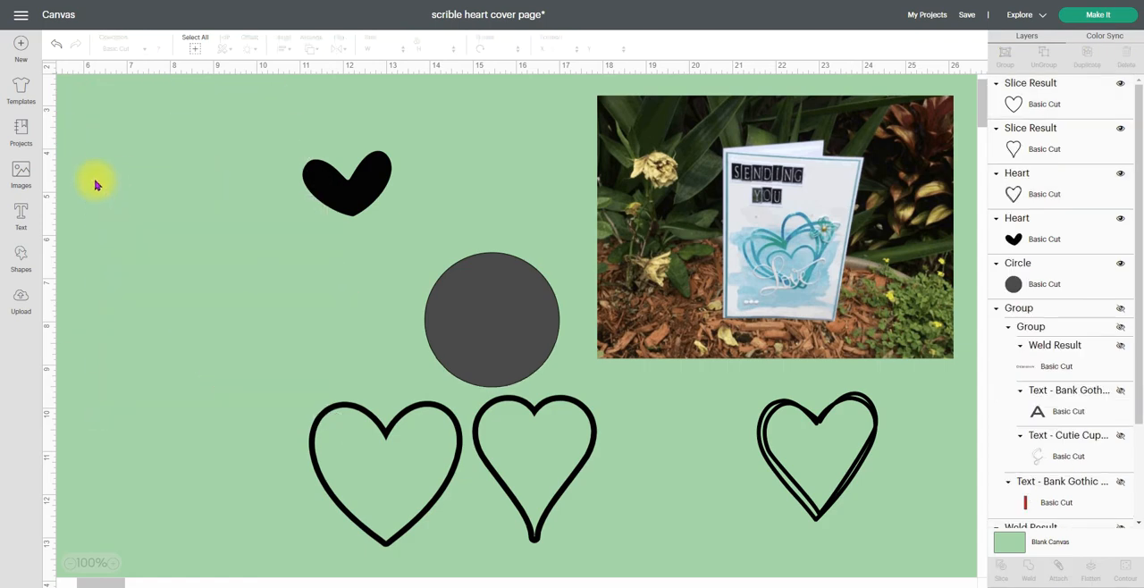
Move the small black heart into the empty canvas area and enlarge it to about 4.03 by 2.96 in
drag(307, 190, 173, 206)
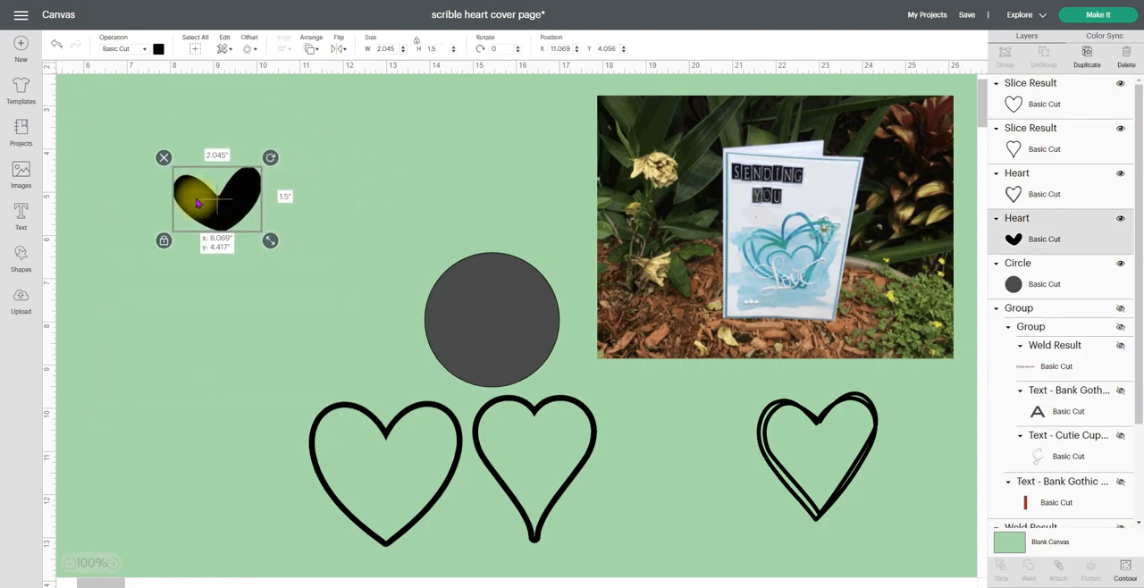
drag(265, 235, 203, 230)
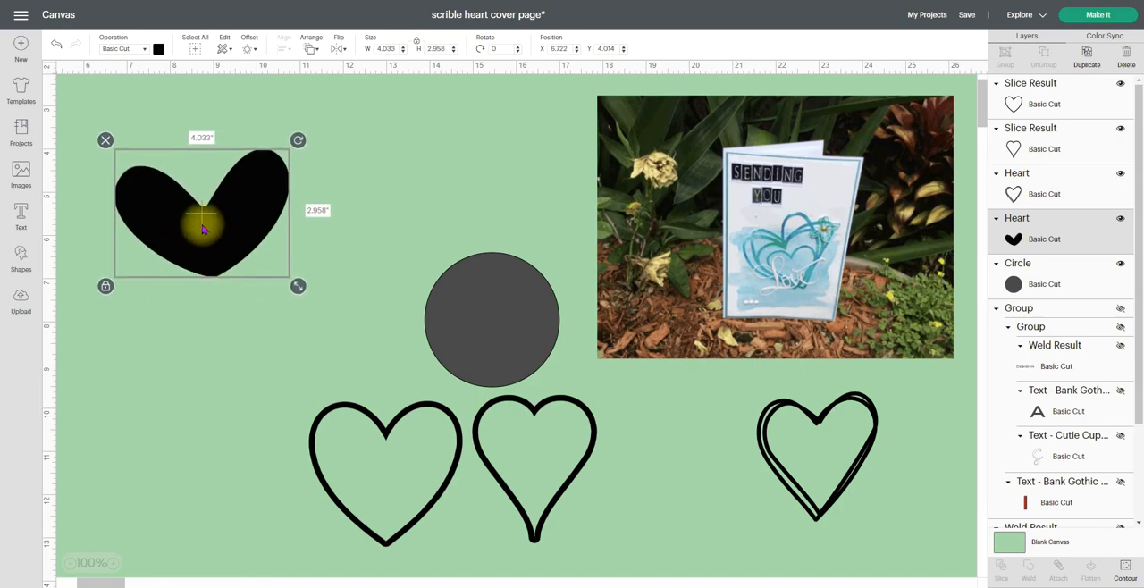
Create a 0.135 in offset with rounded corners around the black heart, and slice the heart and offset together
click(244, 42)
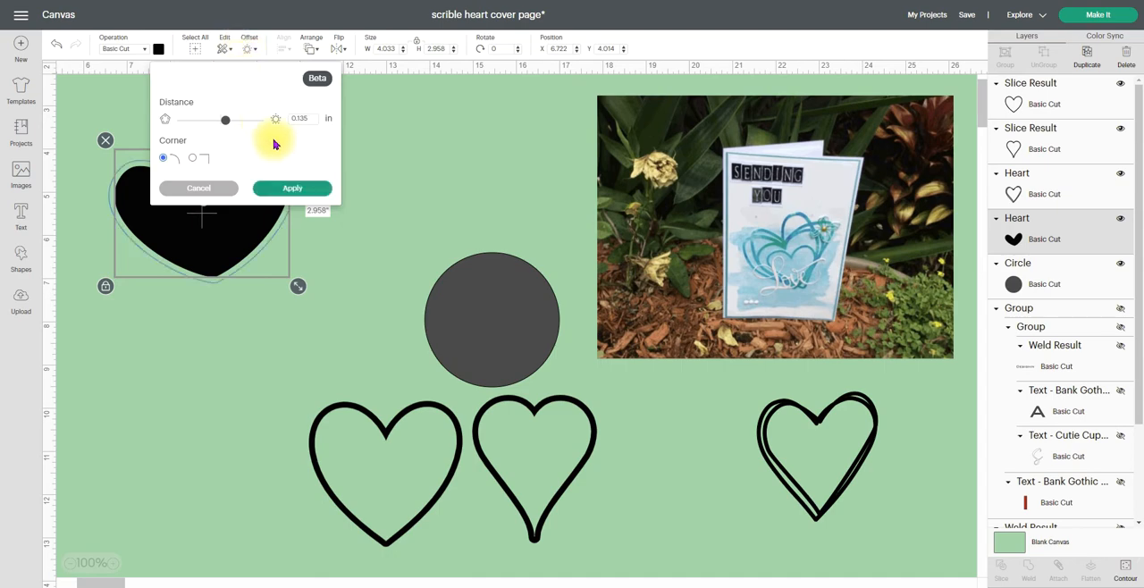
click(289, 189)
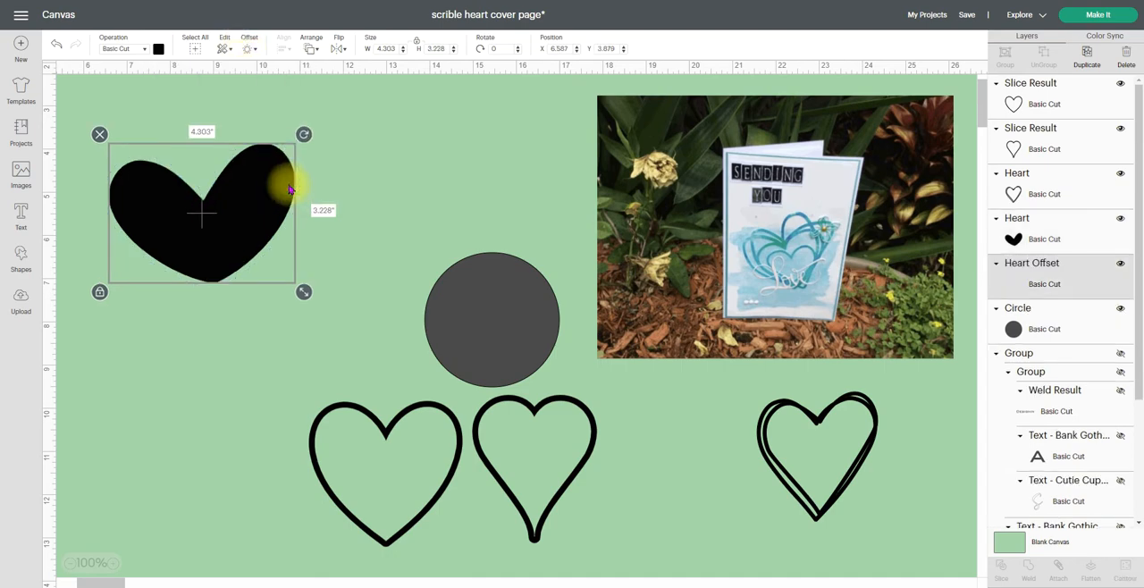
click(375, 173)
drag(175, 300, 260, 201)
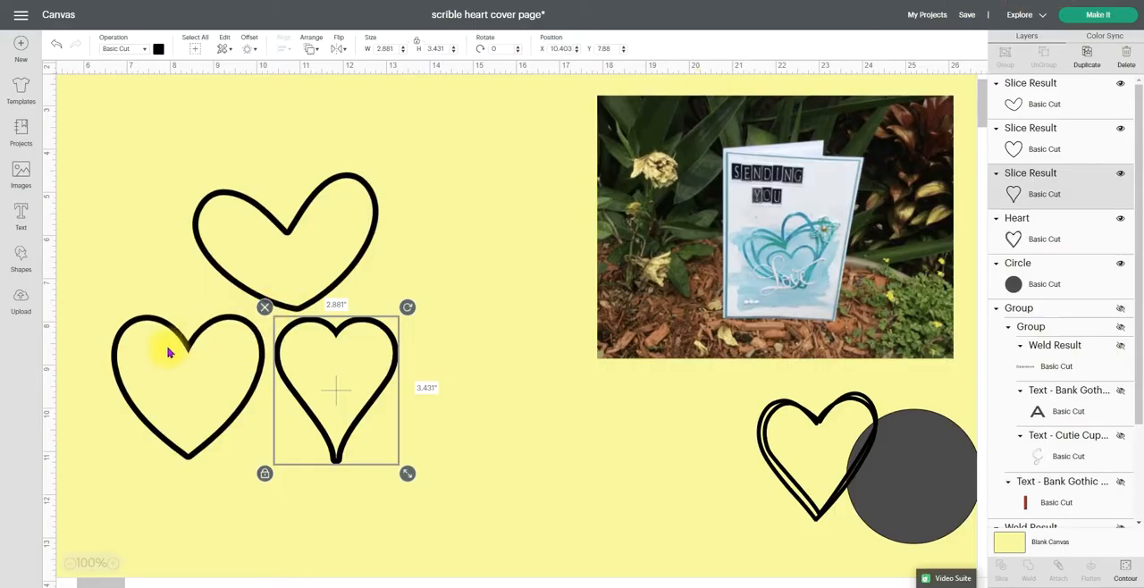
Move the wide heart outline up so it overlaps the lopsided heart outline
drag(224, 324, 293, 229)
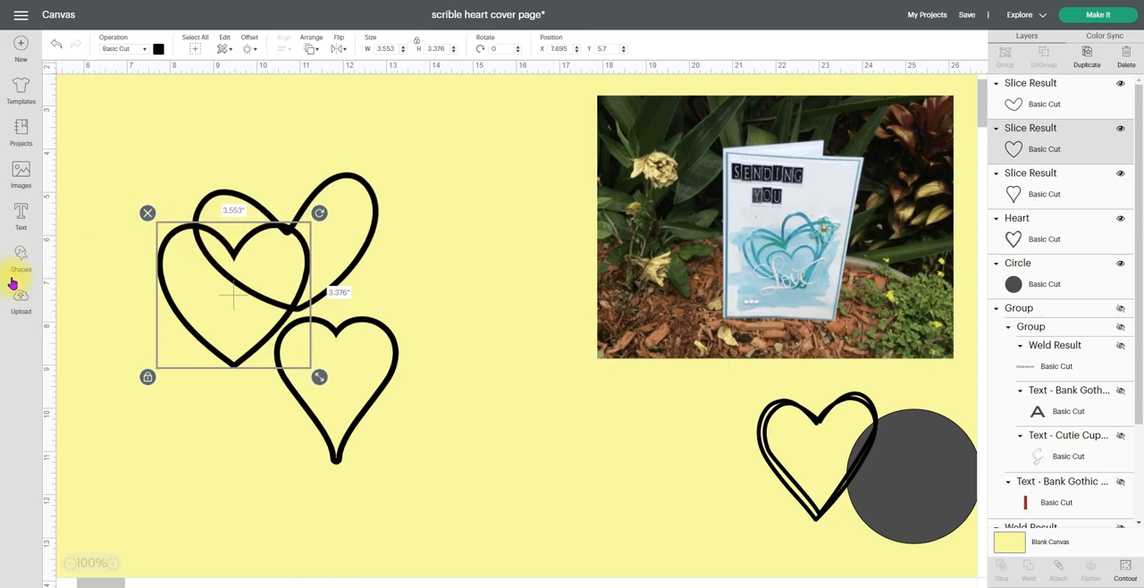
Add a square, size it to 3 by 3 in, and place it between the heart outlines and the card photo
click(19, 267)
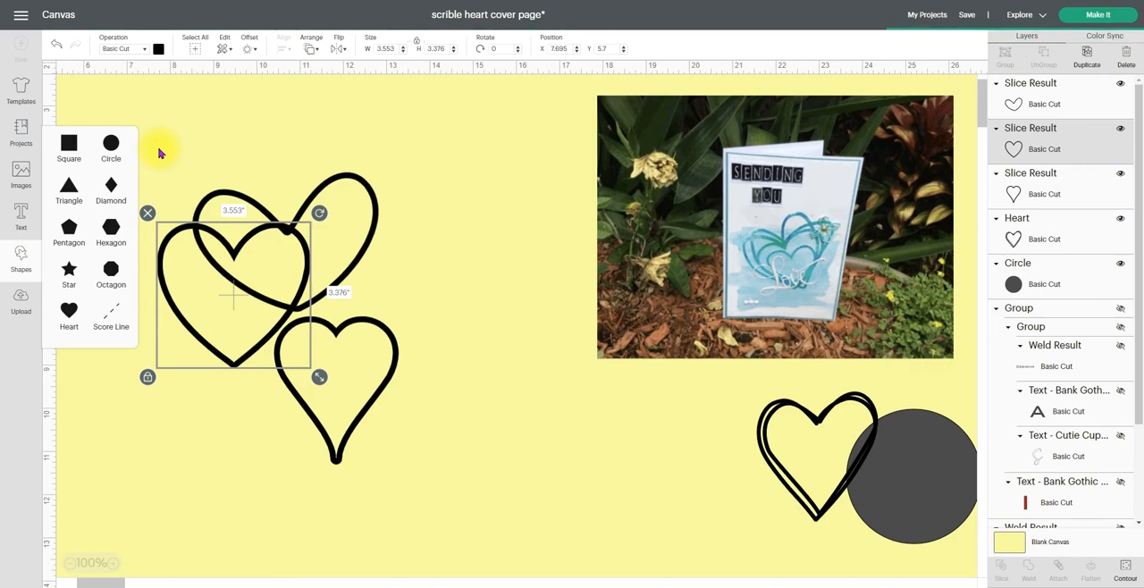
drag(193, 196, 482, 147)
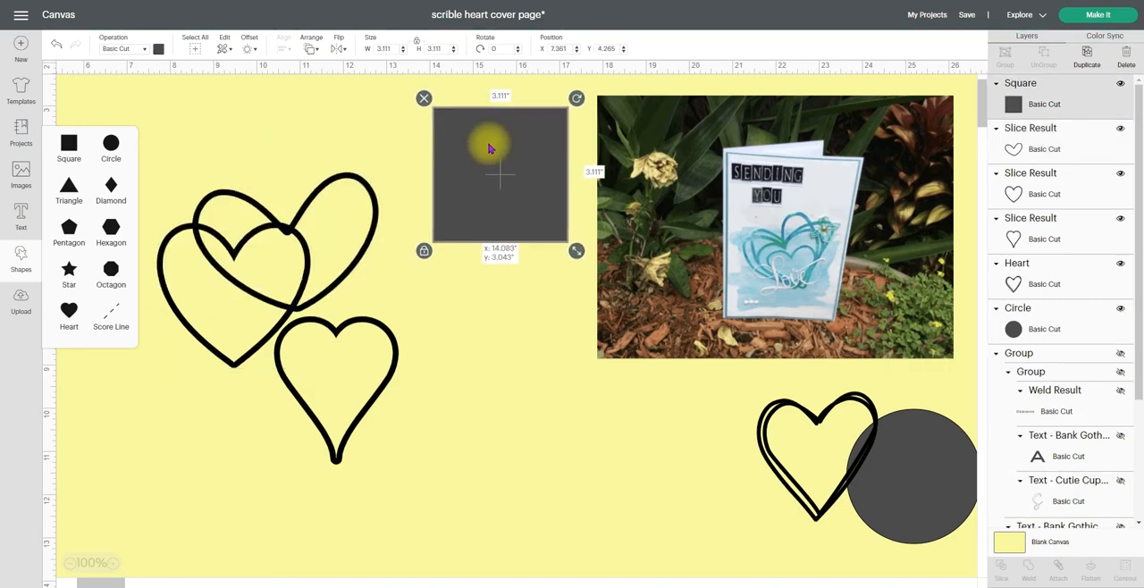
click(395, 49)
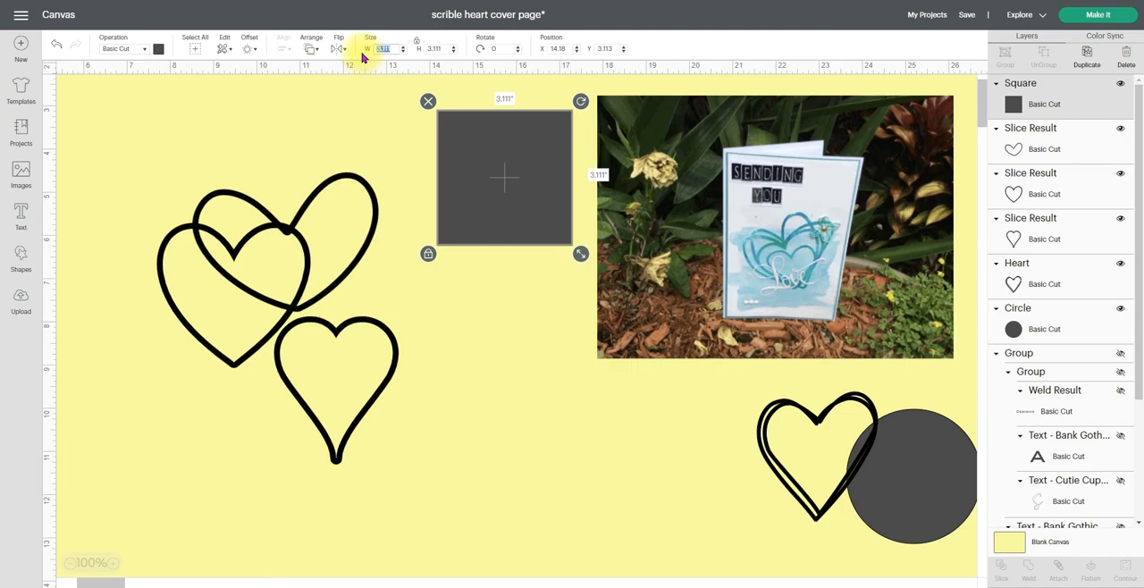
text(3)
click(485, 163)
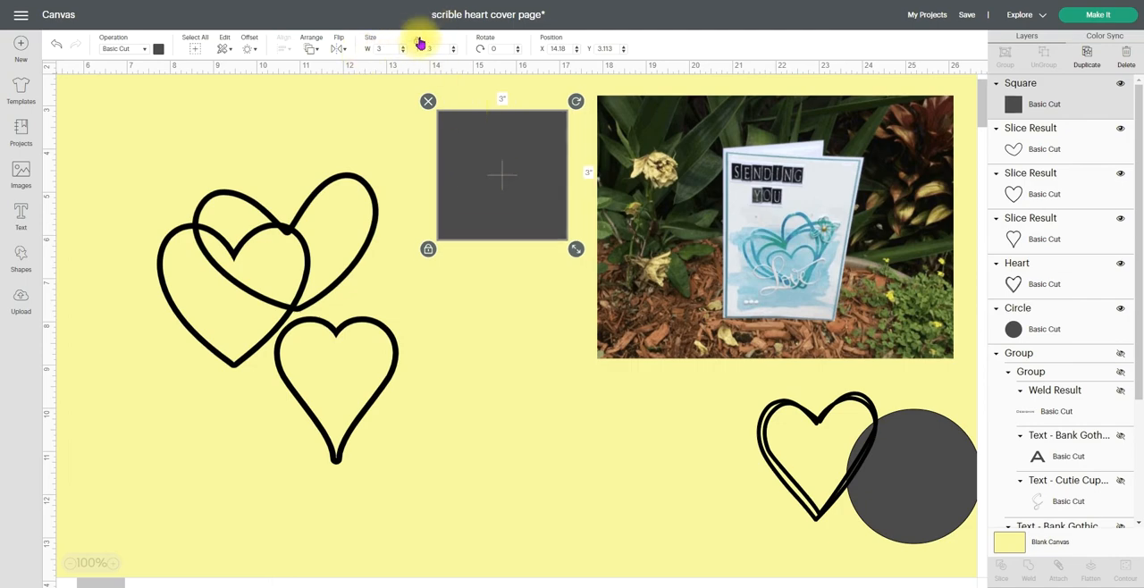
drag(477, 187, 428, 242)
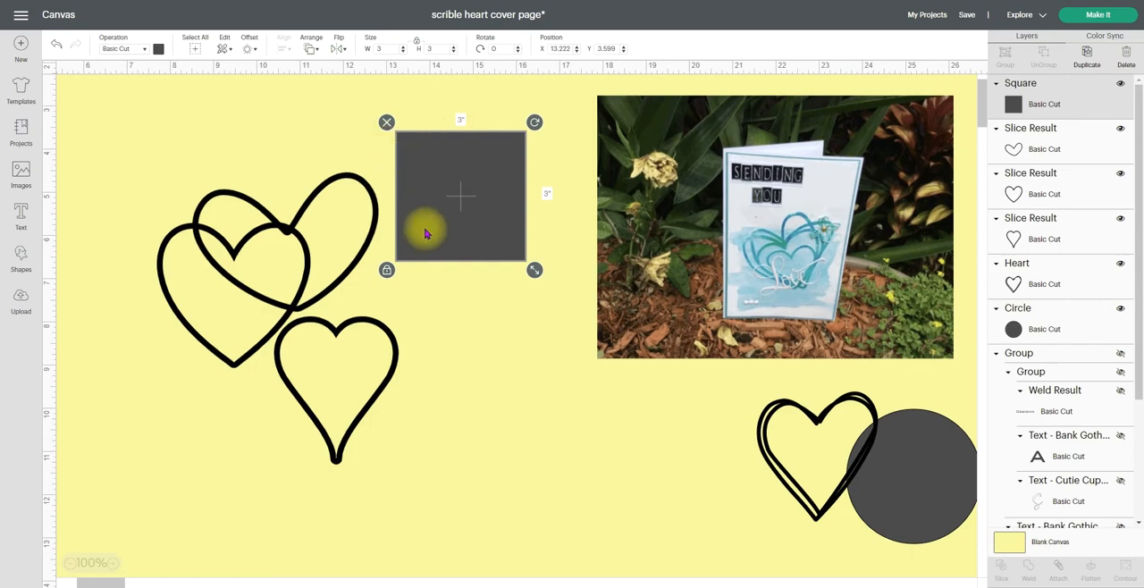
Separate the lopsided and wide heart outlines, and set the wide heart's width to 3 in
drag(314, 295, 198, 512)
drag(309, 240, 366, 130)
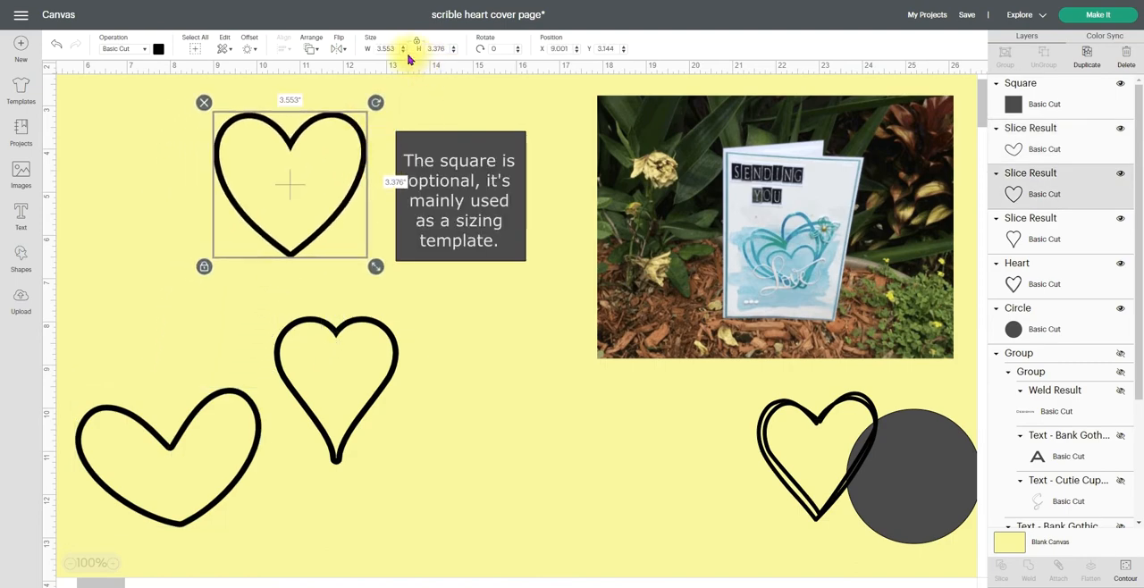
drag(398, 50, 376, 51)
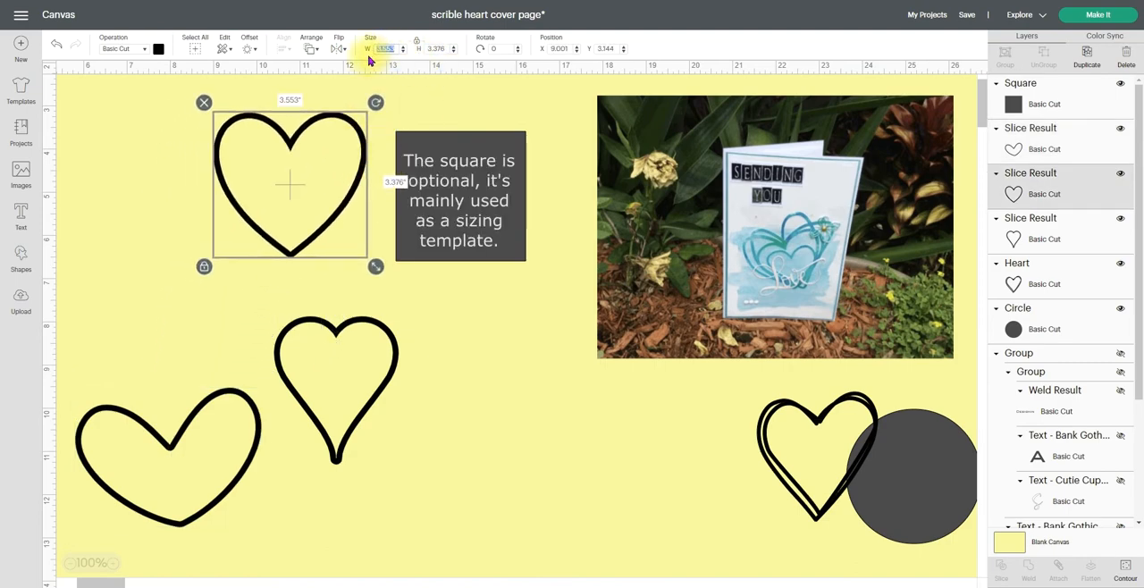
key(Return)
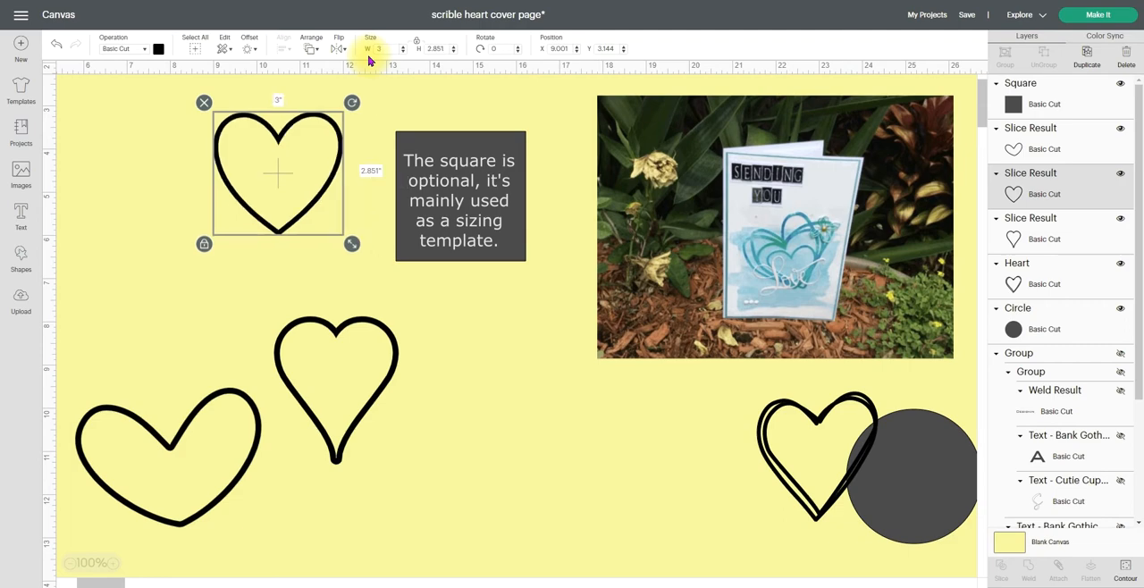
Lay the wide heart over the square, send it to the front, and move it back beside the square
drag(274, 133, 464, 169)
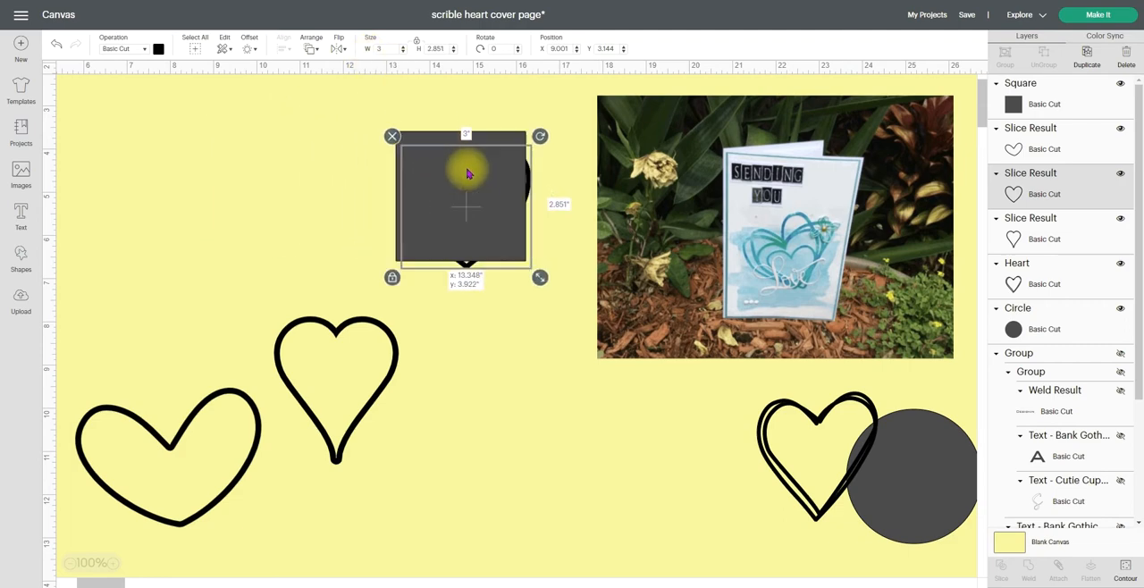
click(305, 41)
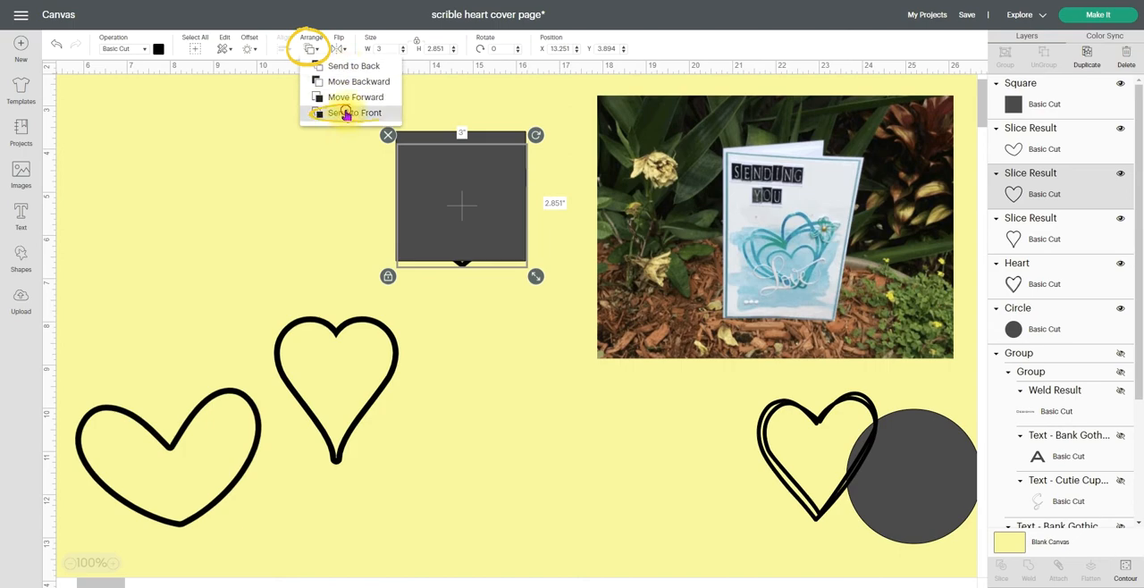
click(345, 113)
drag(470, 246, 268, 230)
Move the pointed heart outline below the square and set its width to 3 in
drag(336, 332, 437, 357)
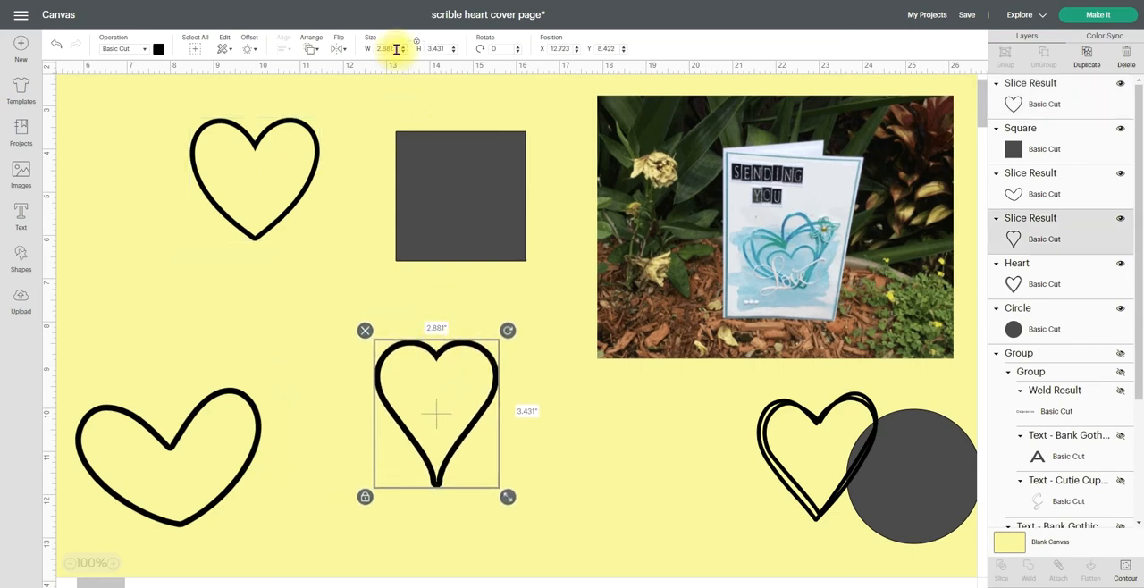
click(386, 49)
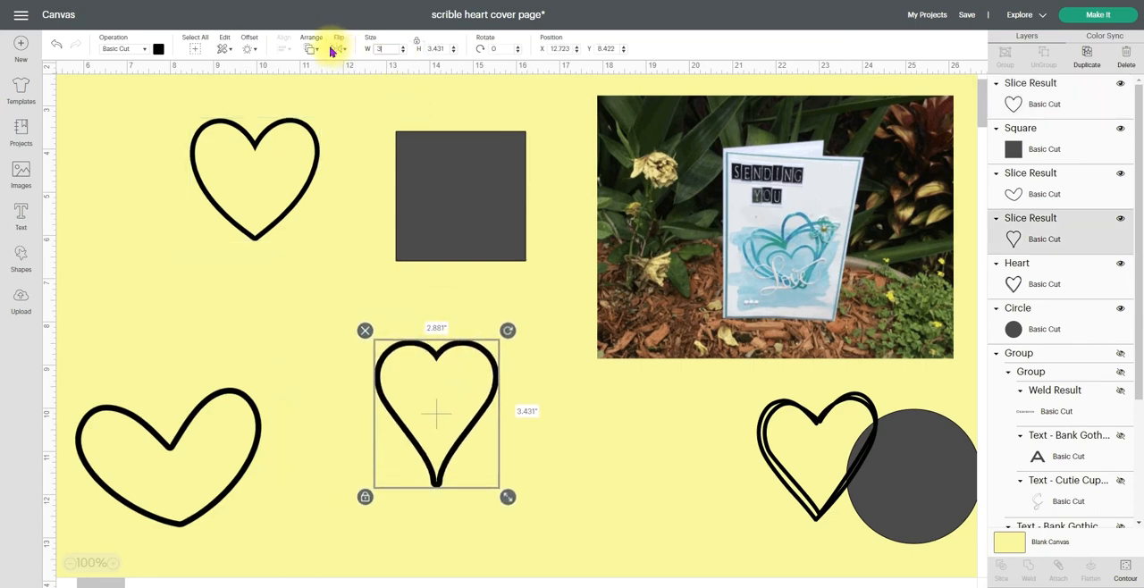
text(3)
key(Return)
Set the lopsided heart outline's width to 3 in
click(235, 393)
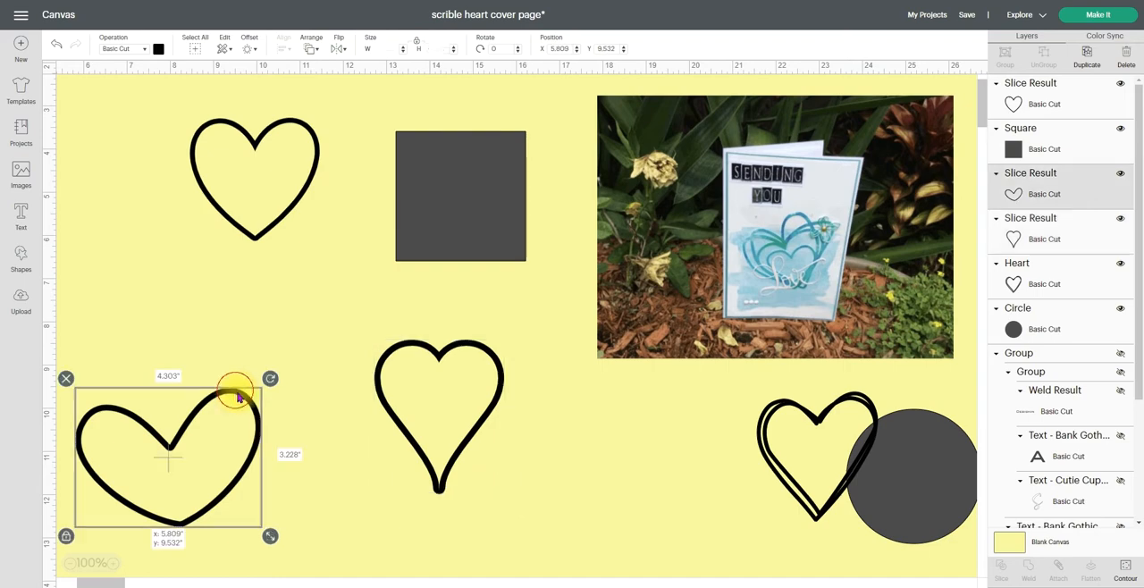
click(399, 49)
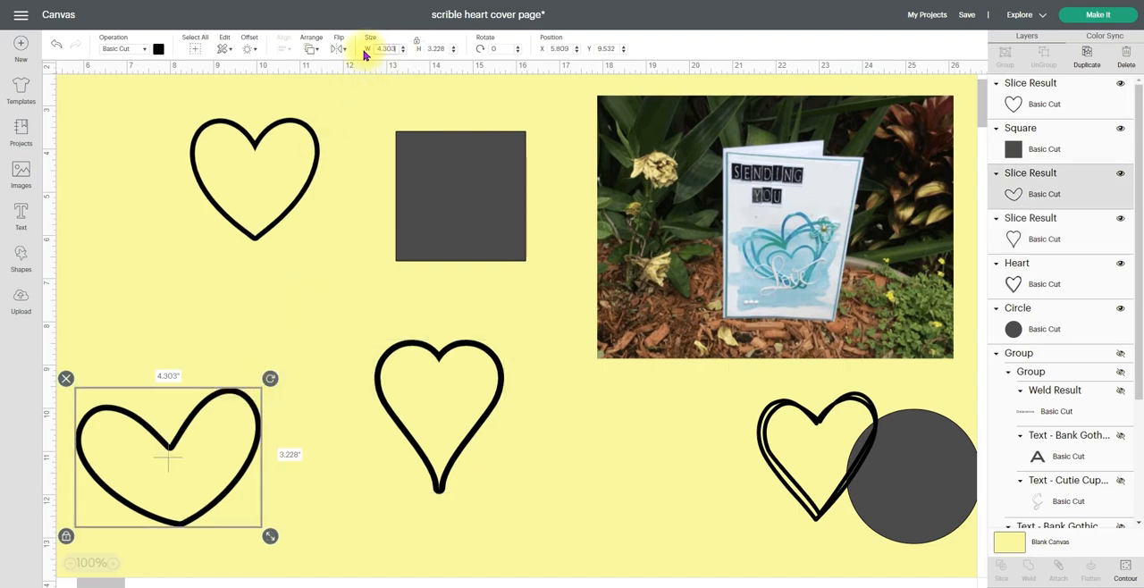
text(3)
key(Return)
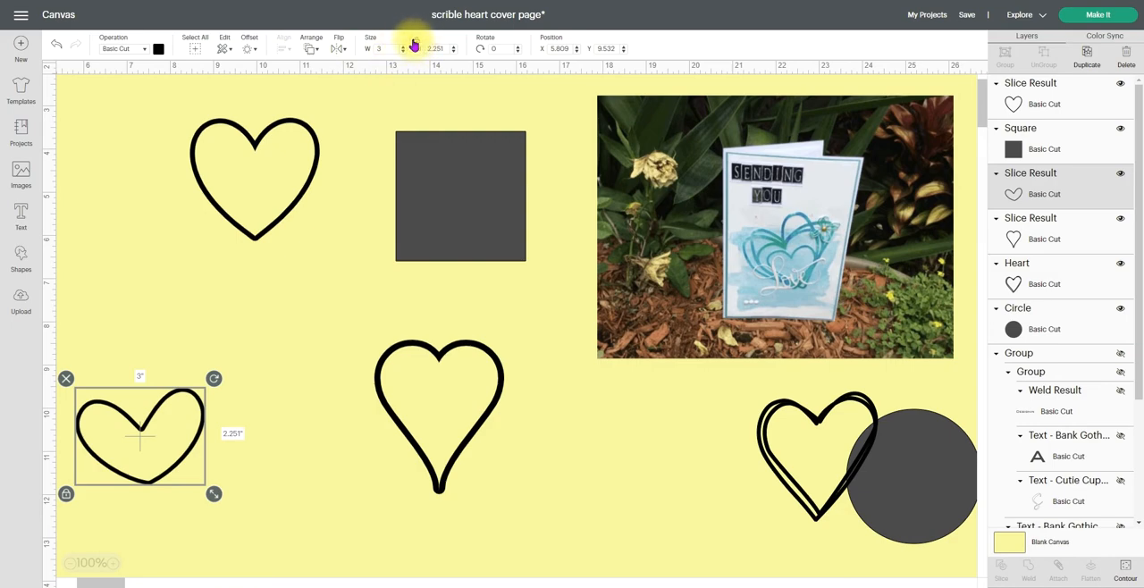
Rearrange the three heart outlines separately around the square, and duplicate the lopsided heart beside it
drag(178, 383, 222, 251)
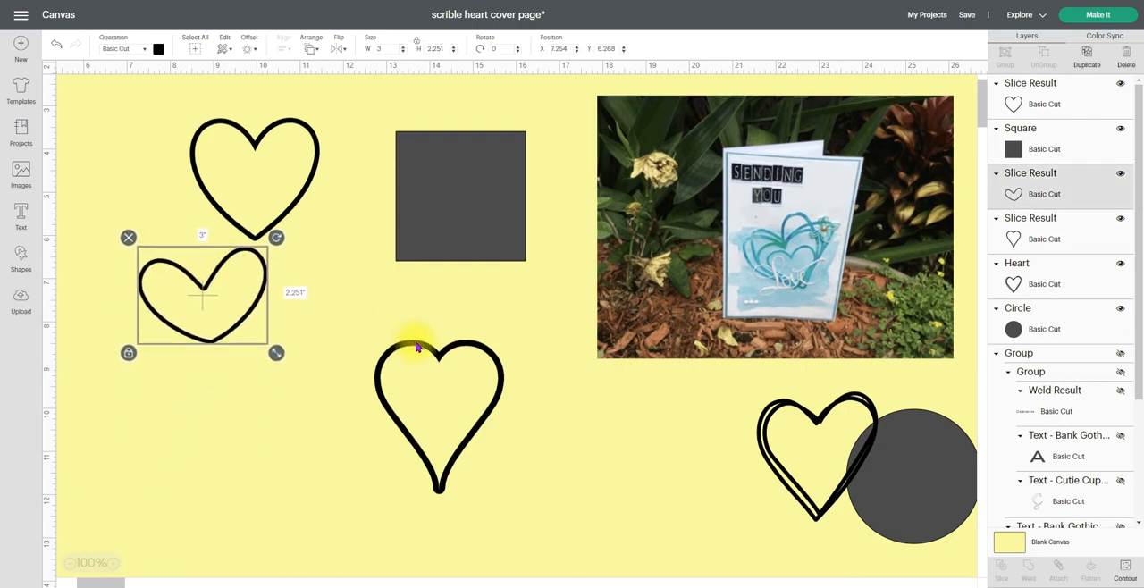
drag(413, 344, 335, 309)
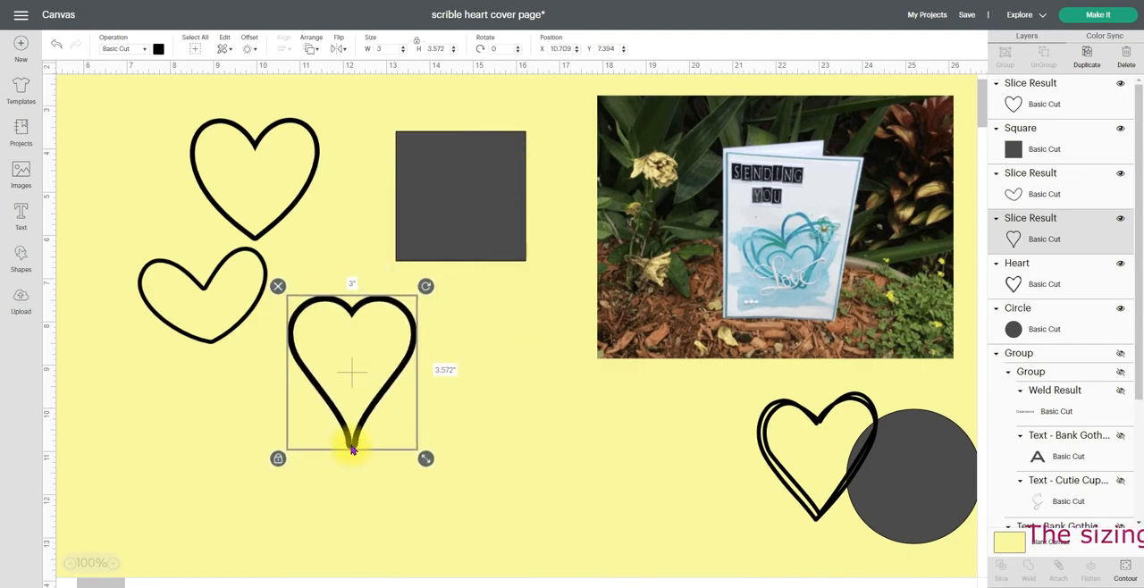
drag(350, 441, 416, 445)
drag(298, 199, 261, 495)
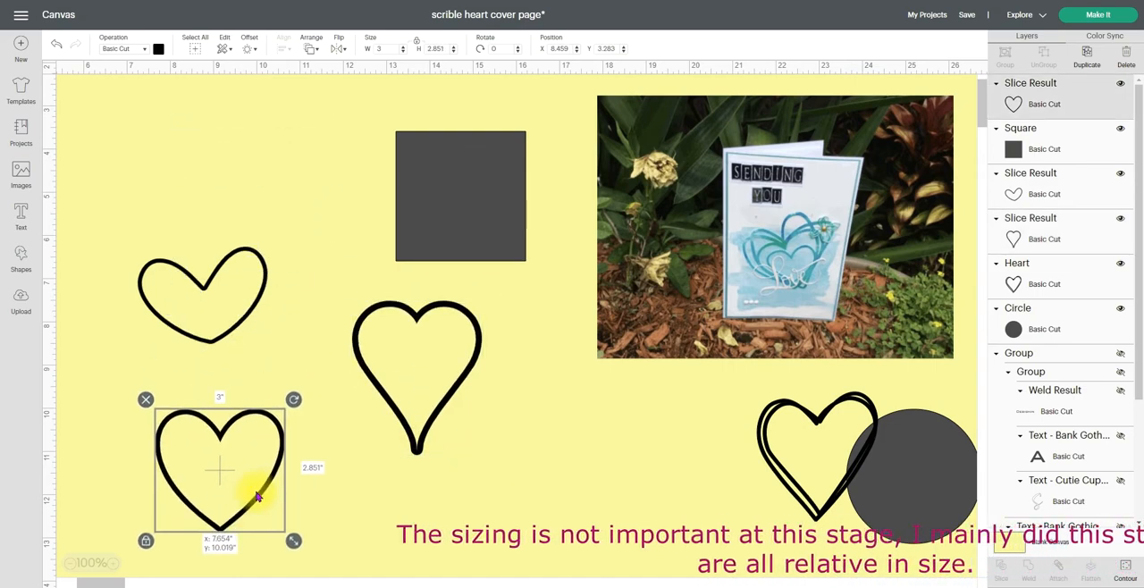
drag(237, 258, 298, 178)
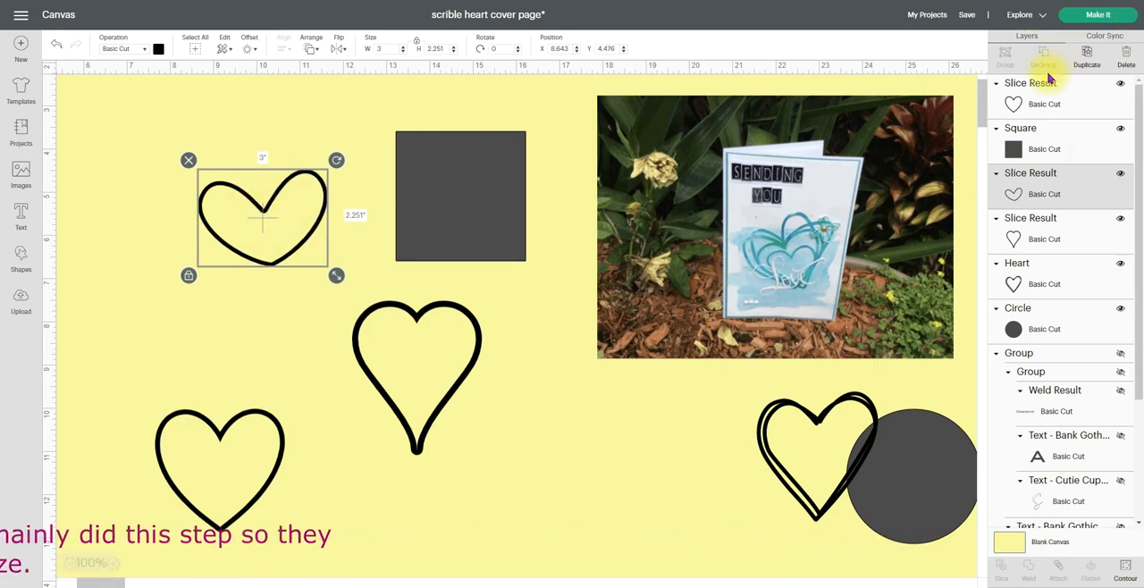
click(1087, 55)
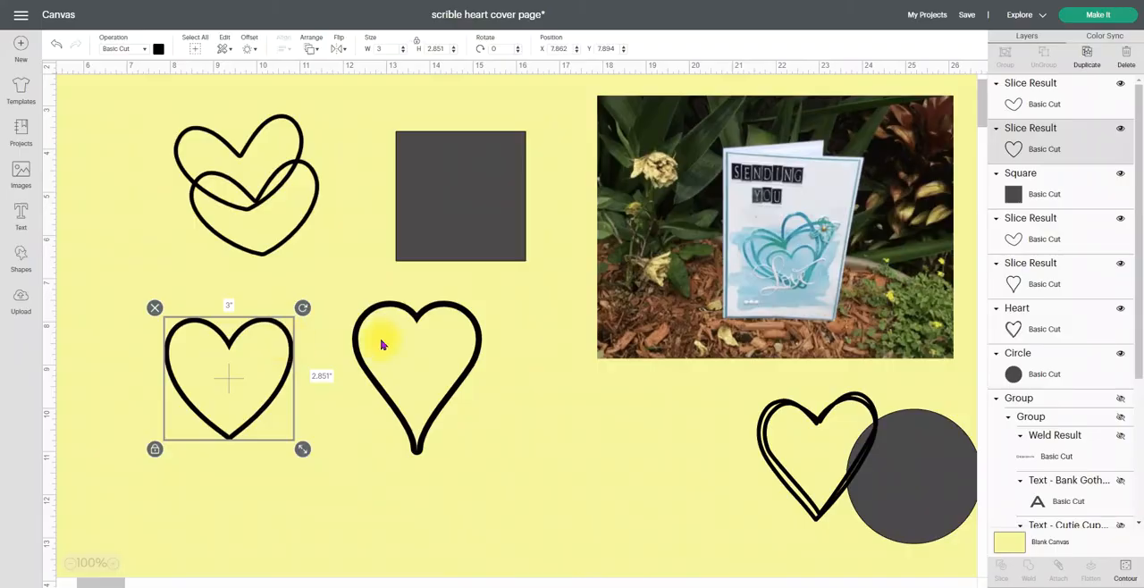
Lay the pointed outline over the wide heart, unlock its proportions, and squash its height to about 2.46 in
drag(416, 317, 227, 350)
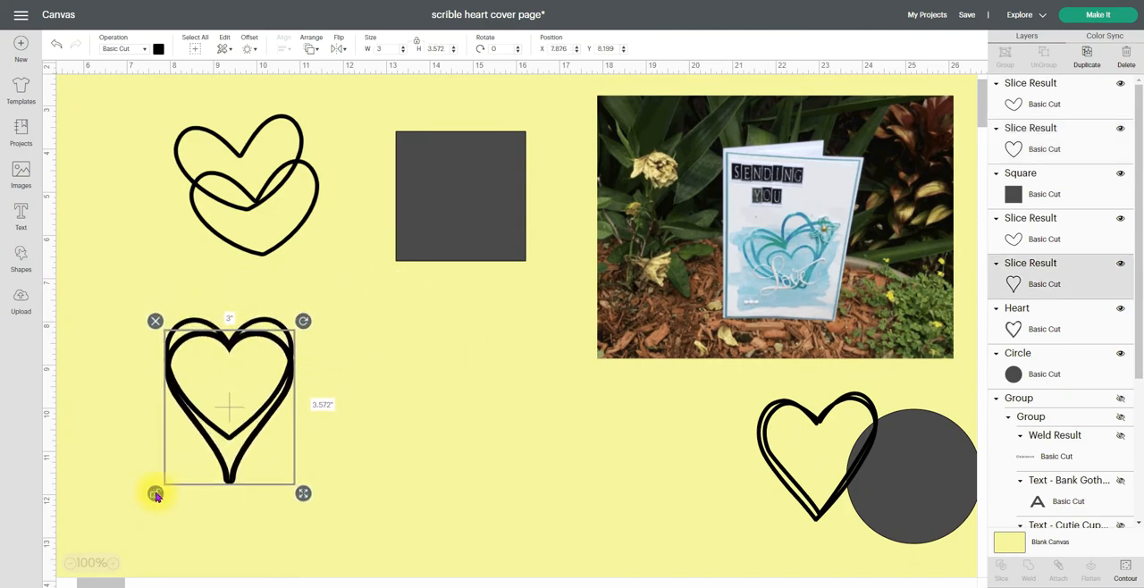
drag(303, 498, 303, 449)
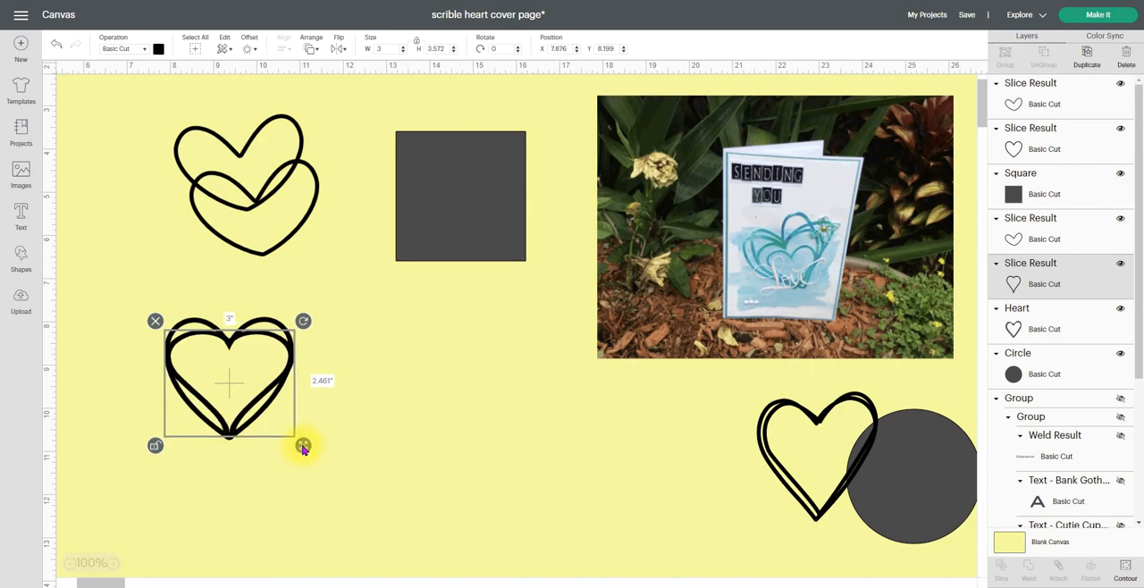
click(232, 465)
click(232, 431)
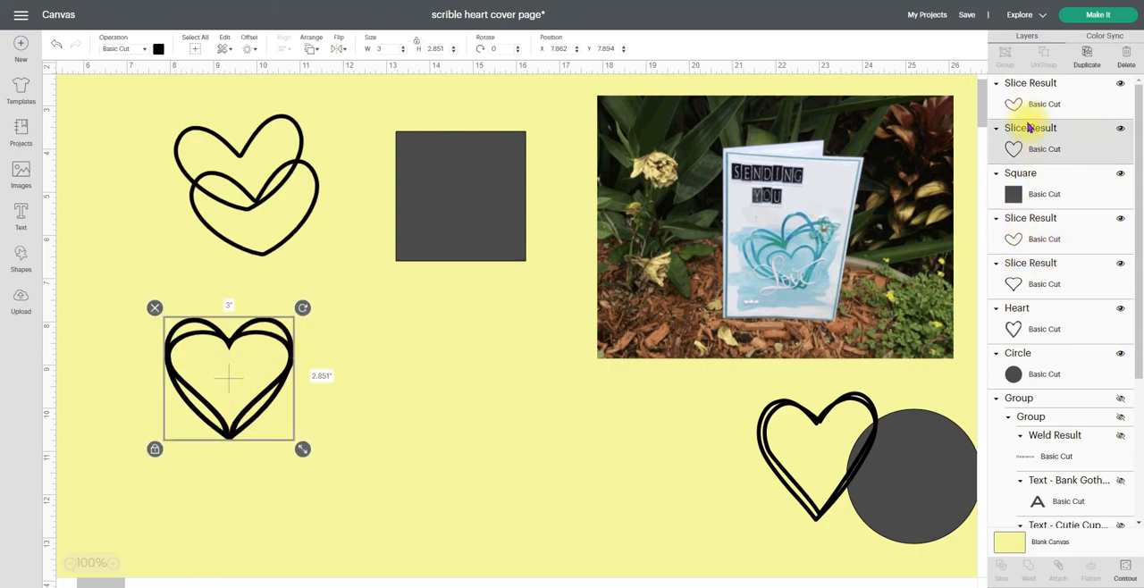
Tilt the squashed outline to about 350° and stretch it to about 3.62 by 2.65 in over the wide heart
click(1028, 273)
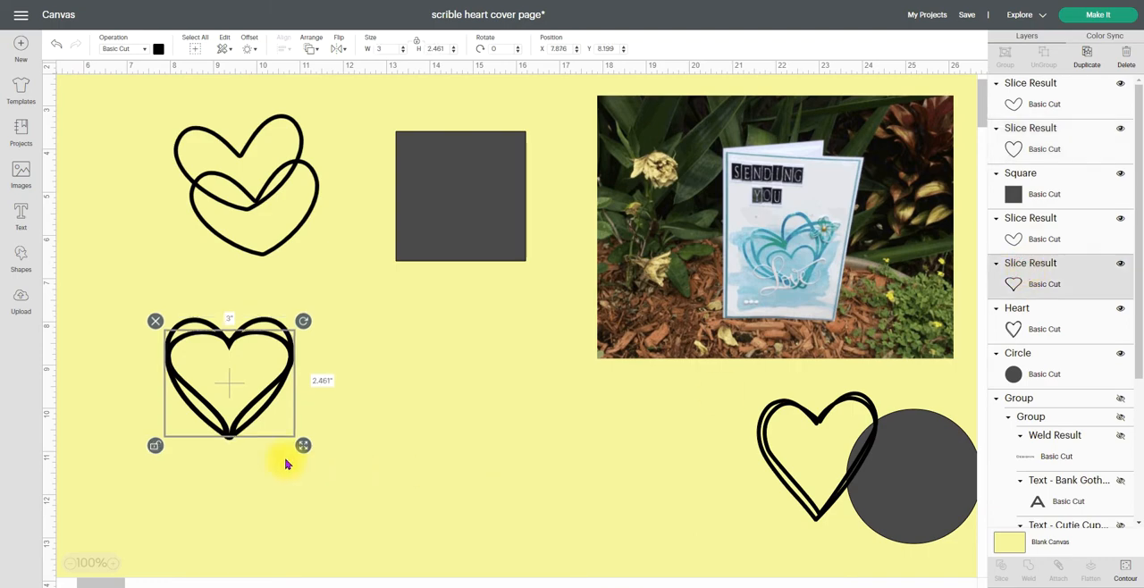
drag(303, 449, 340, 443)
drag(321, 377, 302, 385)
drag(323, 327, 309, 312)
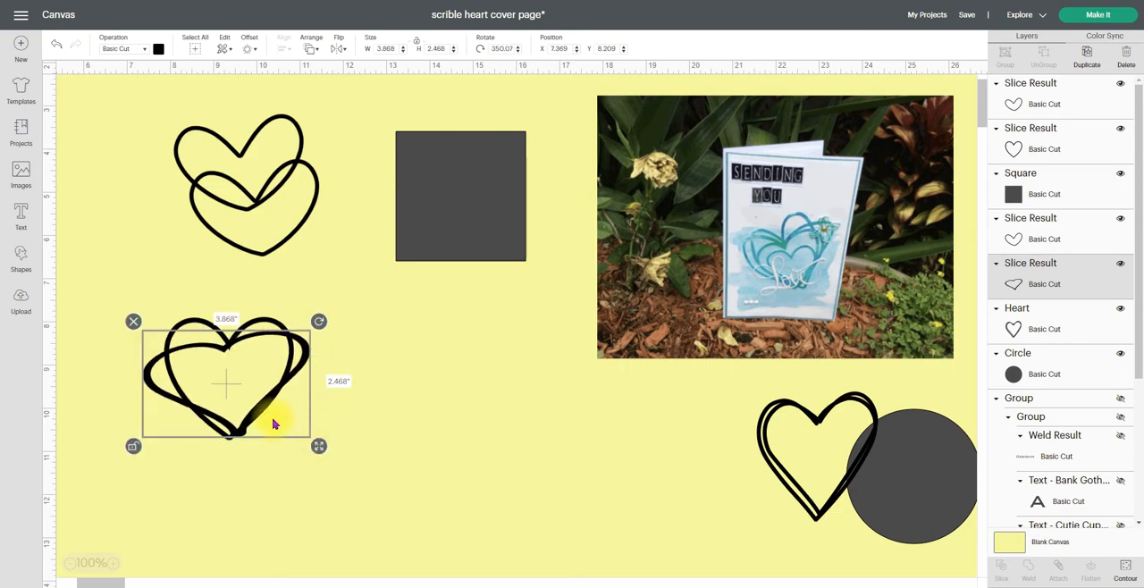
drag(304, 355, 299, 356)
drag(311, 444, 302, 457)
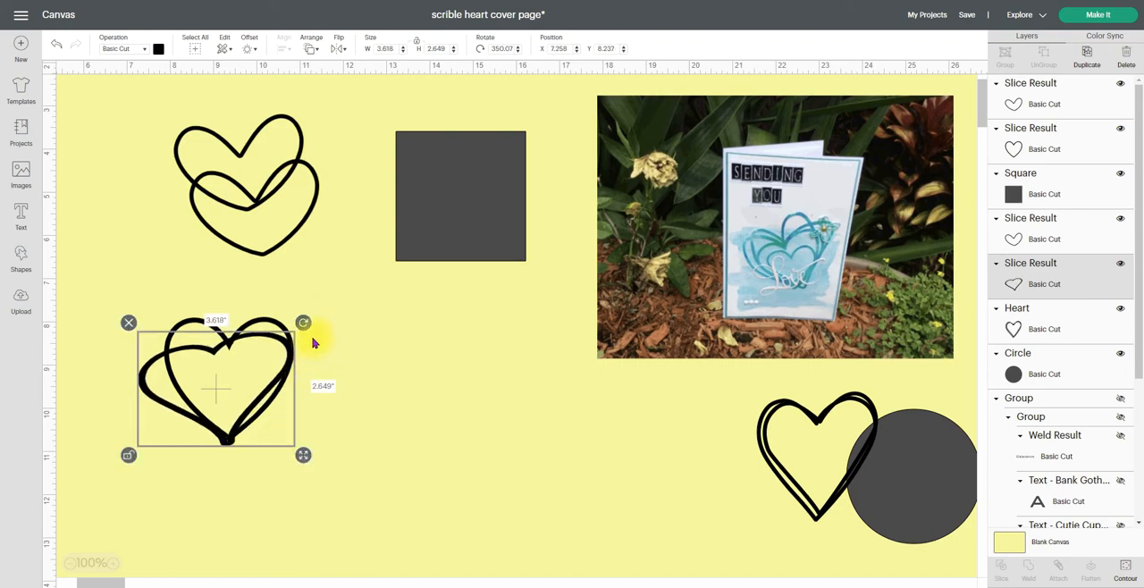
Rotate the squashed outline back clockwise and shift the wide heart so the two hearts' tips and dips line up
drag(299, 322, 317, 347)
drag(228, 354, 208, 358)
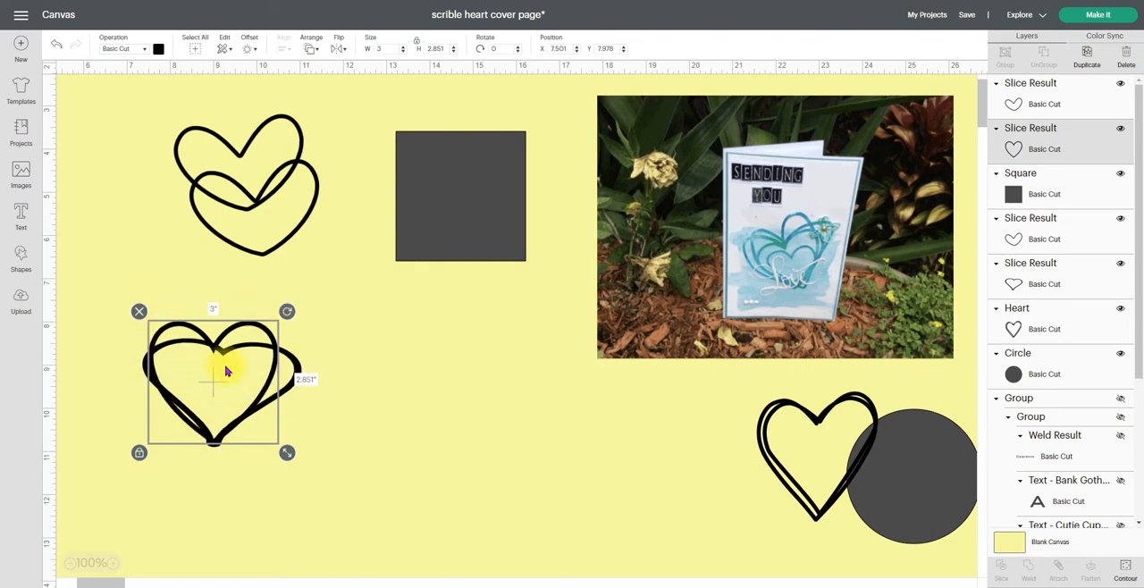
click(326, 404)
Move one lopsided heart to the open area beside the layered hearts and shrink it to about 1.72 by 1.29 in
drag(250, 145, 394, 390)
drag(454, 450, 399, 409)
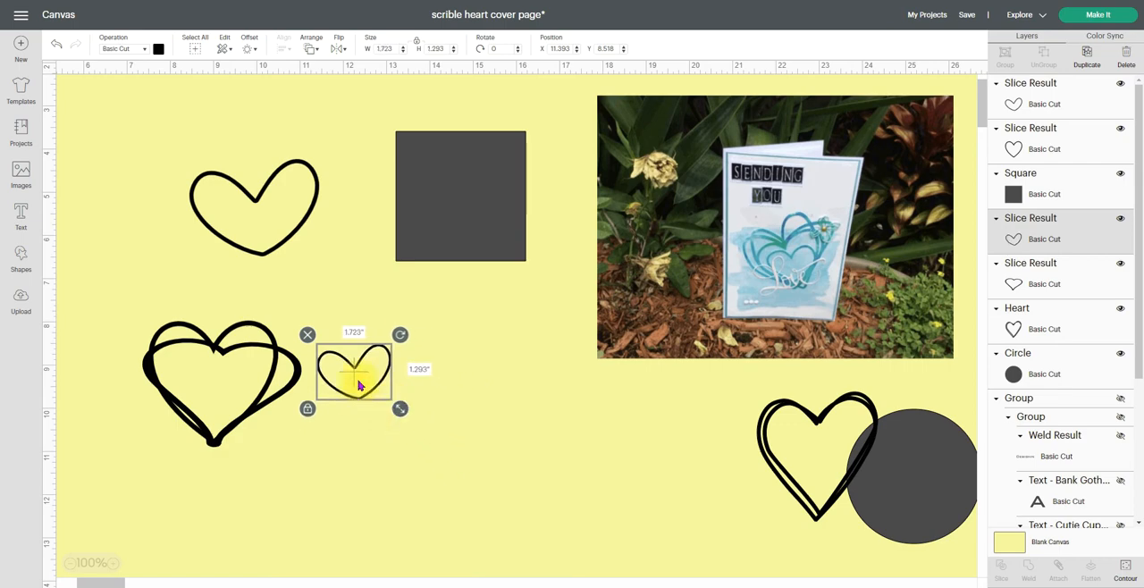
Lay the larger lopsided heart over the layered hearts, unlock its proportions, and reshape it to about 2.68 by 2.67 in
drag(262, 257, 215, 438)
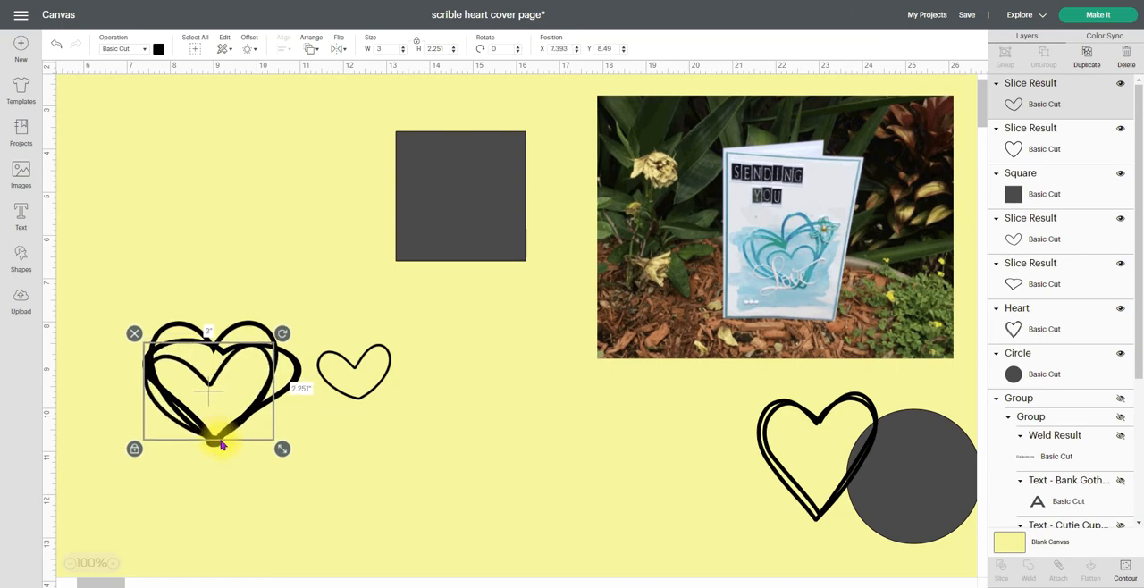
click(134, 449)
mouse_move(282, 448)
mouse_down()
mouse_move(301, 441)
mouse_move(258, 443)
mouse_move(266, 458)
mouse_up()
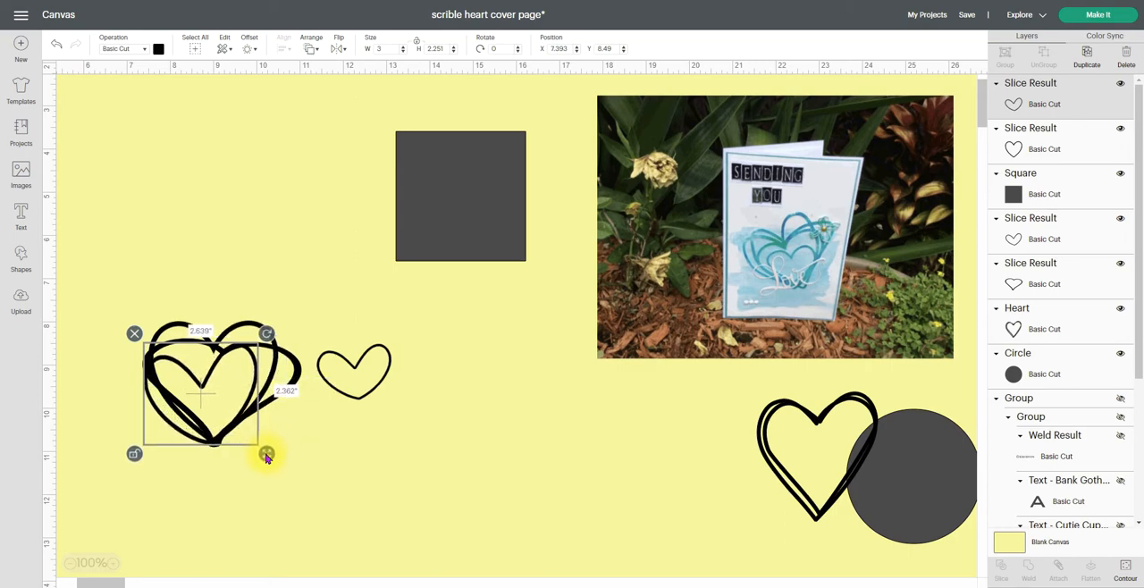
drag(266, 457, 267, 457)
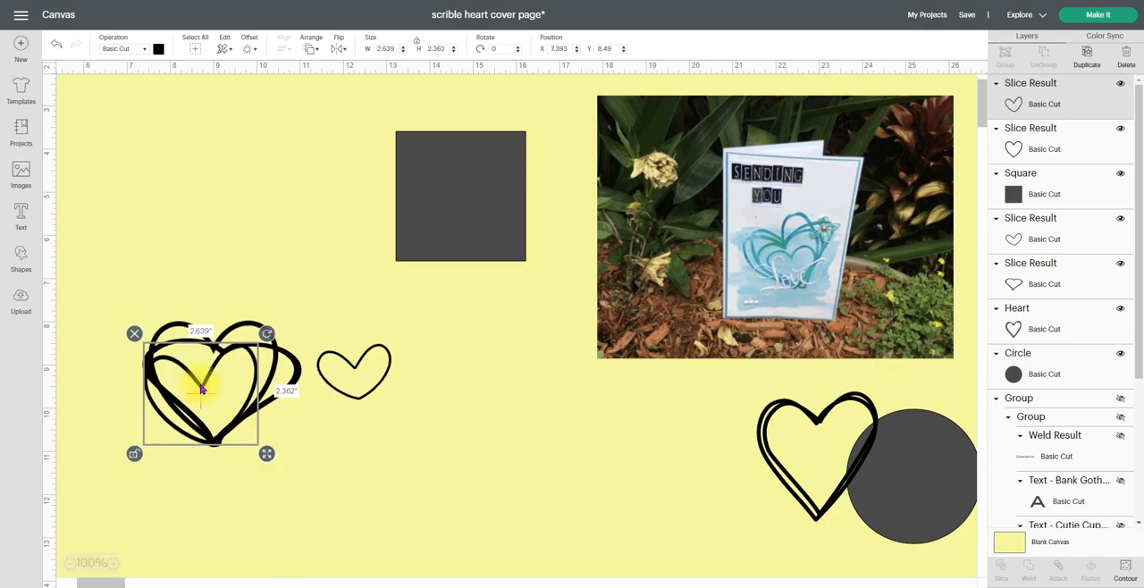
drag(205, 383, 204, 371)
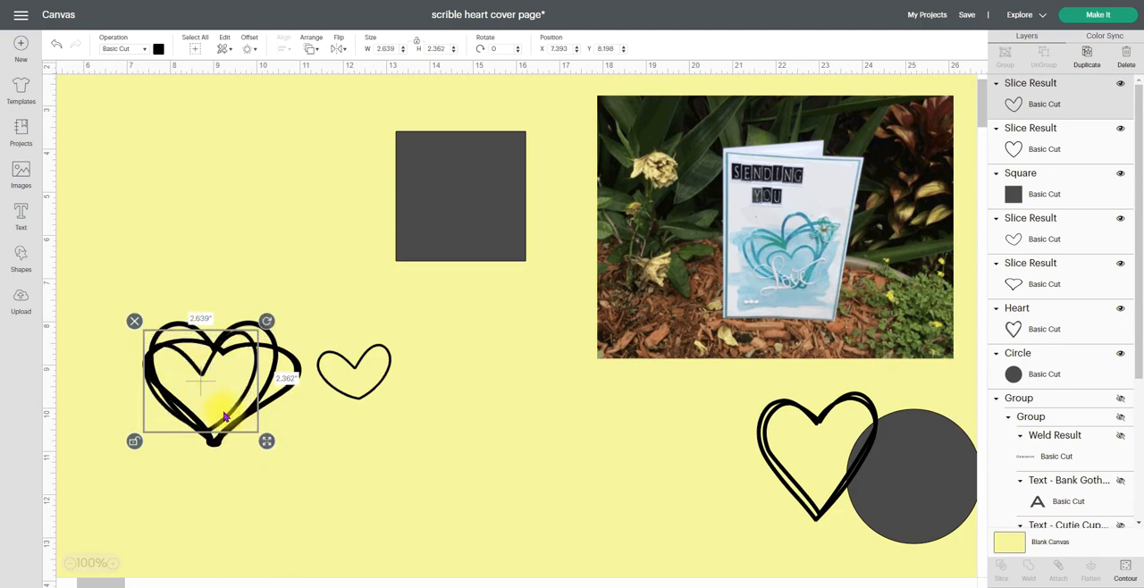
drag(266, 442, 268, 456)
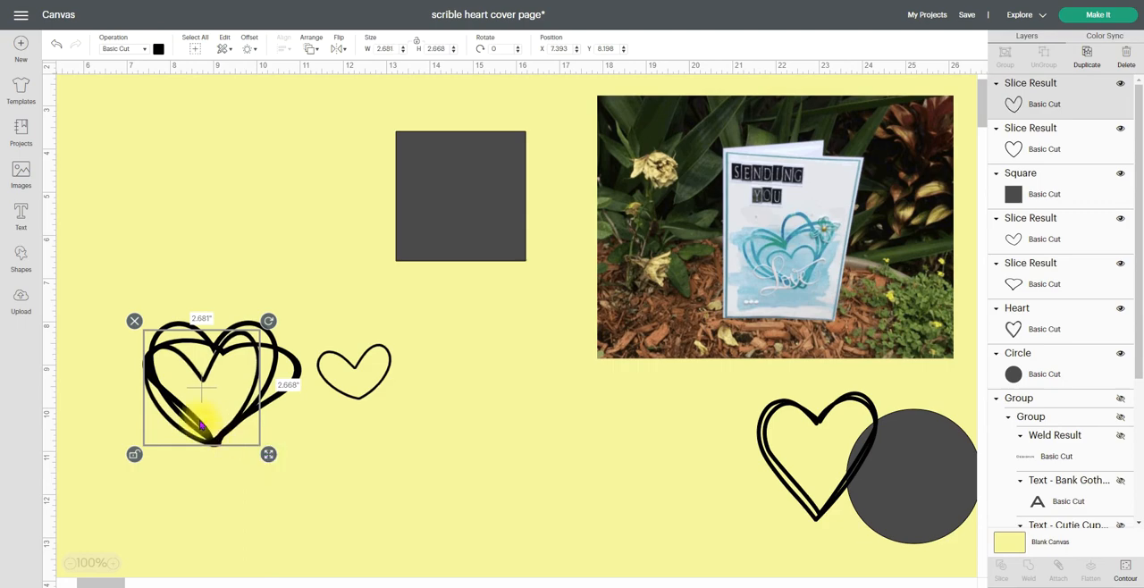
Move the small lopsided heart up into open space and make it solid by hiding its inner contour
drag(337, 359, 356, 313)
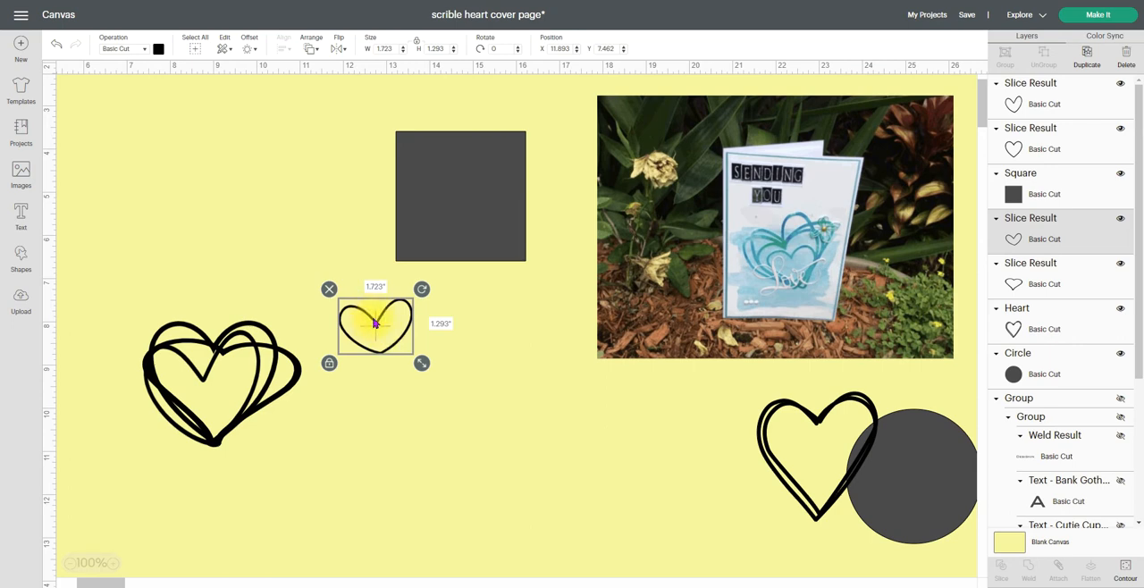
click(1125, 572)
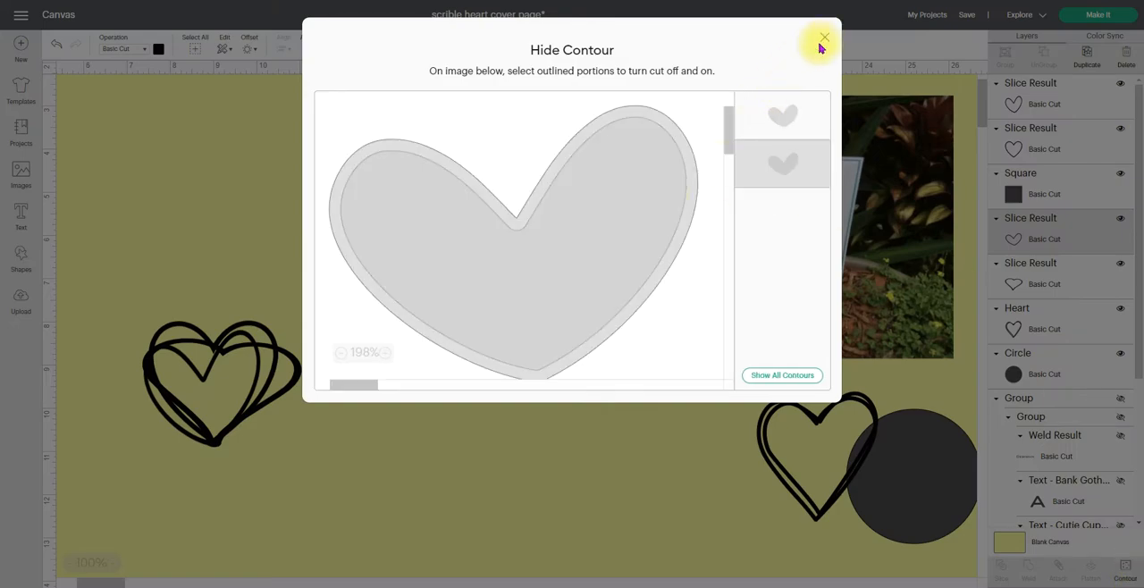
click(476, 312)
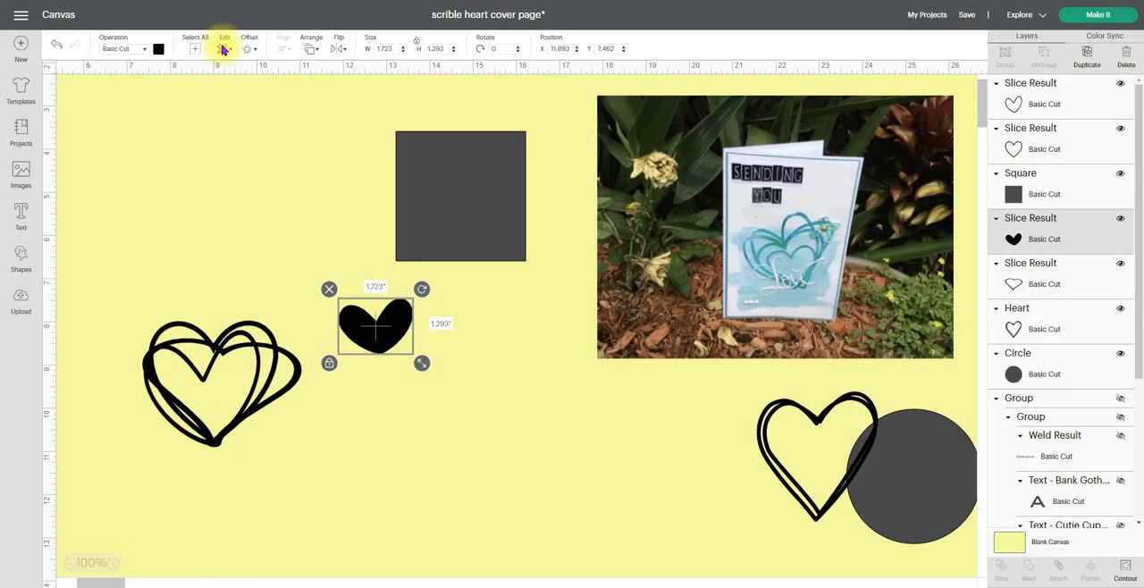
Create a rounded-corner offset of 0.135 in around the small solid heart
click(251, 46)
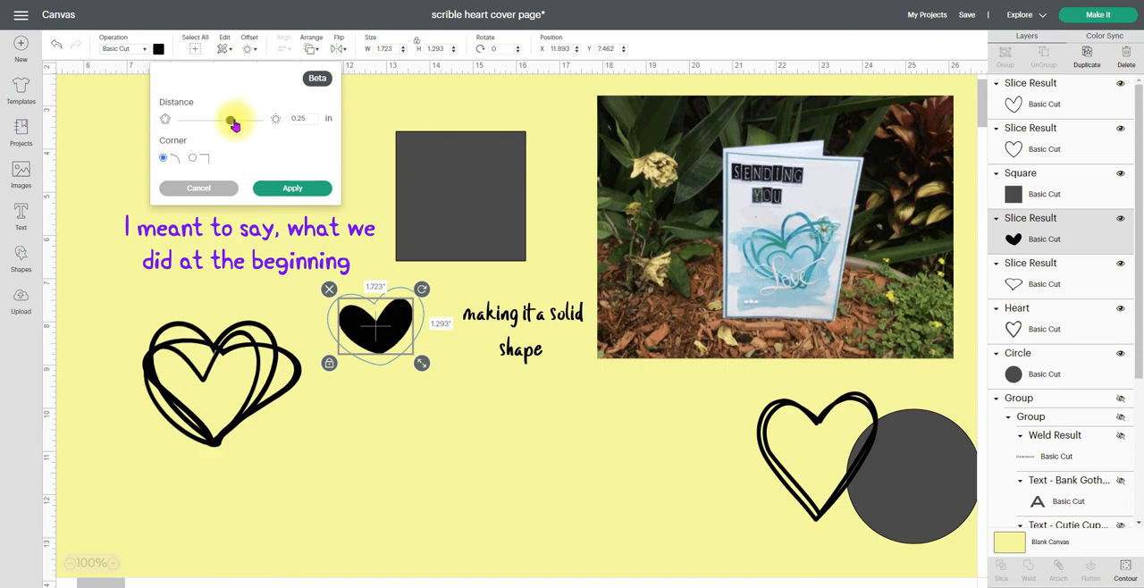
drag(301, 117, 278, 120)
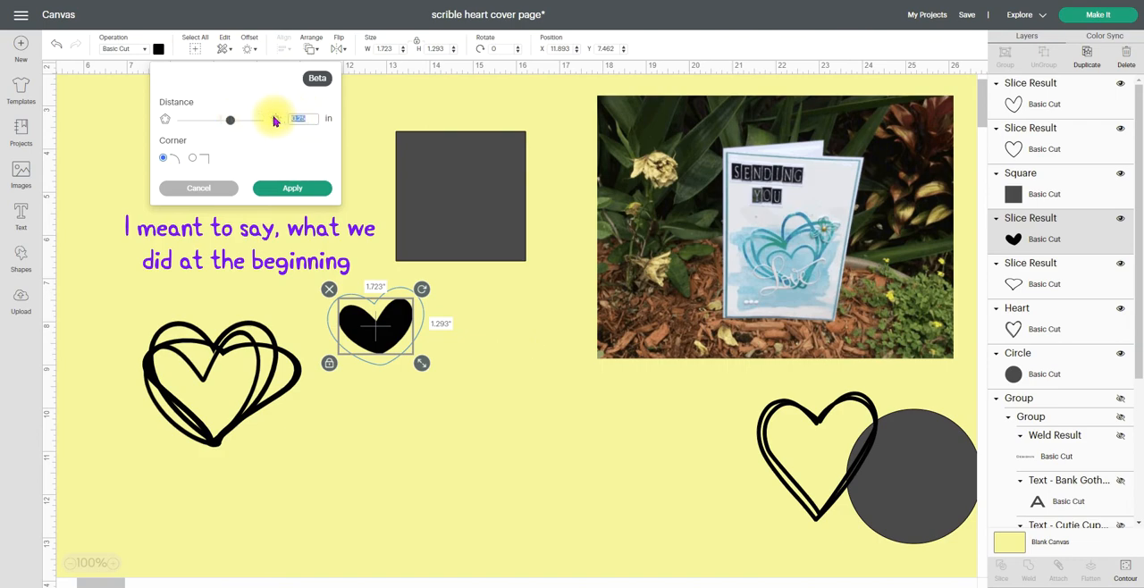
text(.135)
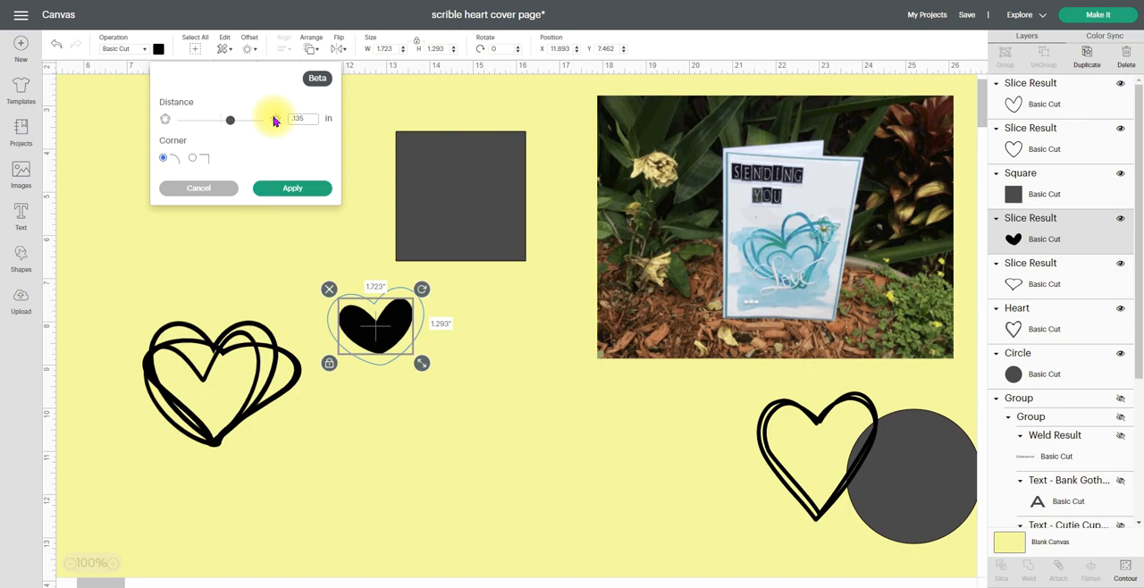
key(Return)
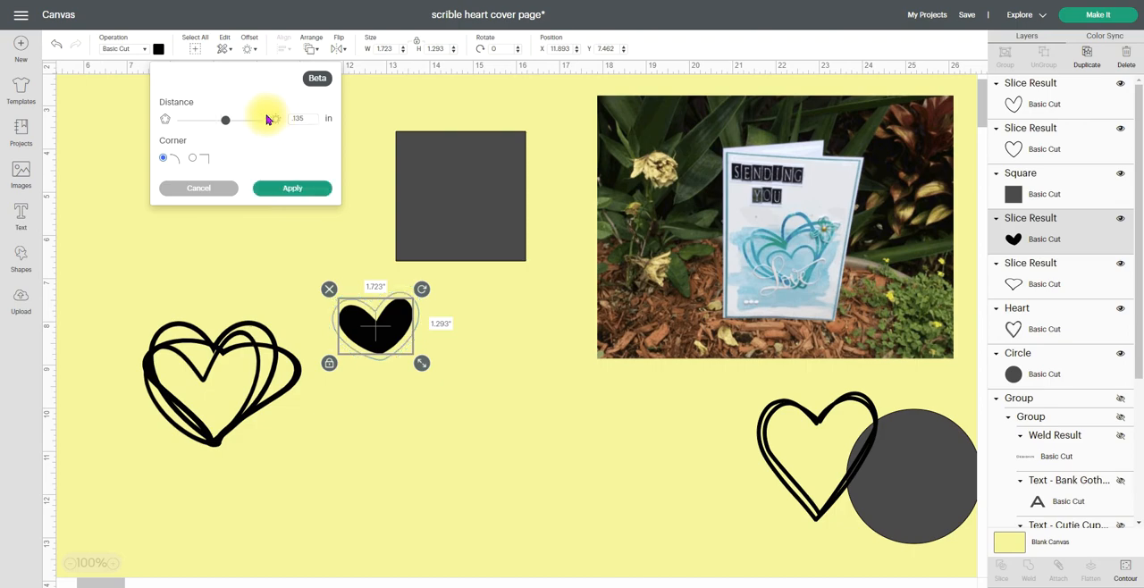
click(293, 186)
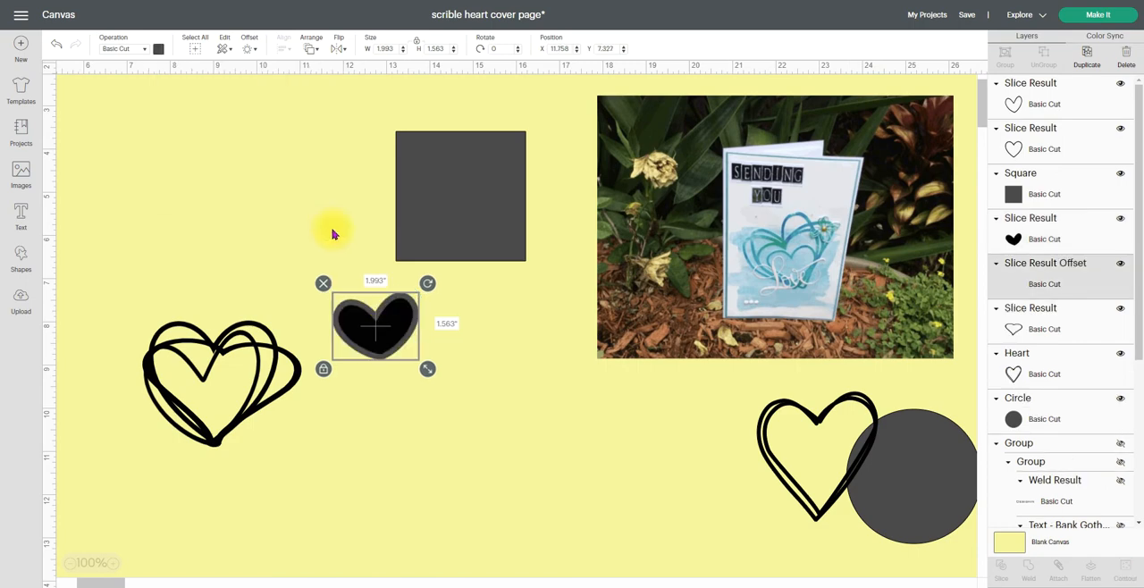
Slice the solid heart out of its offset, pull the thin outline down clear of it, and delete the leftover solid hearts
click(380, 418)
drag(332, 400, 417, 295)
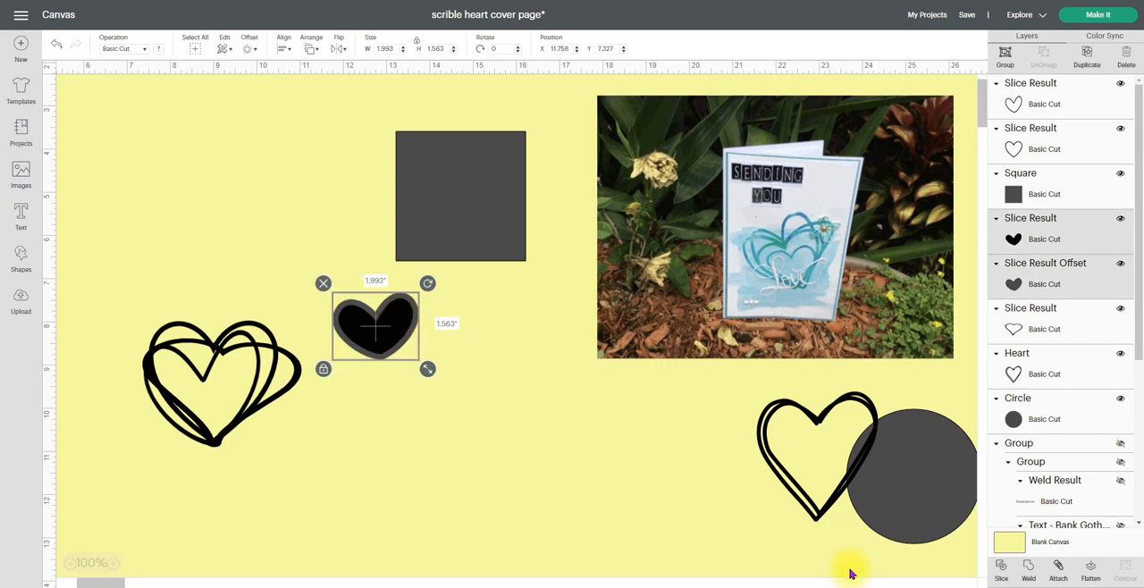
click(325, 560)
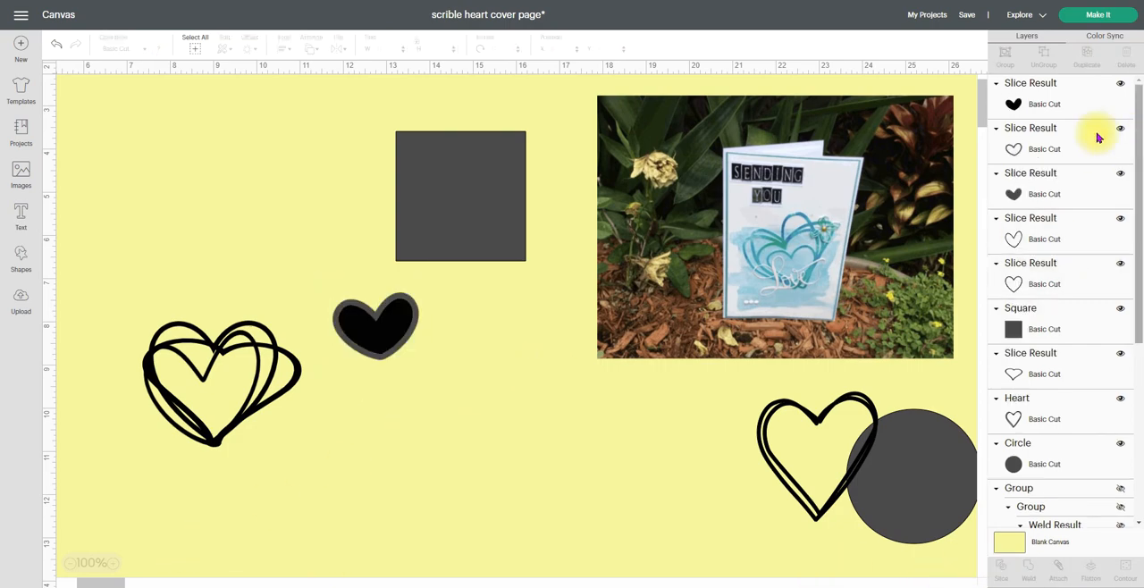
click(1044, 141)
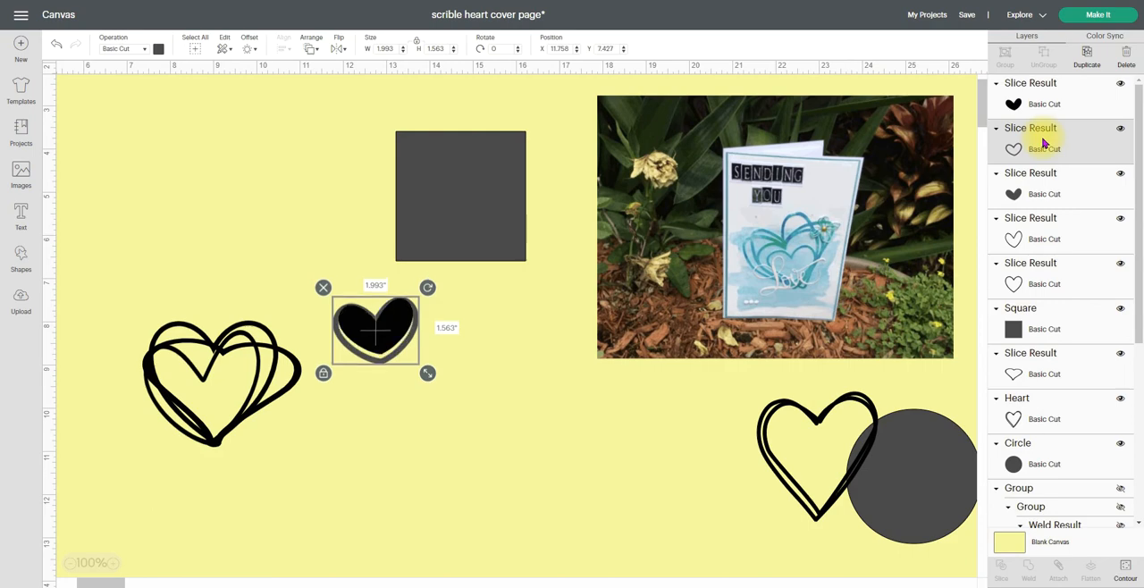
key(Down)
key(Down)
key(Down)
key(Down)
key(Down)
key(Down)
key(Down)
key(Down)
key(Down)
key(Down)
key(Down)
key(Down)
key(Down)
key(Down)
key(Down)
key(Down)
key(Down)
key(Down)
key(Down)
key(Down)
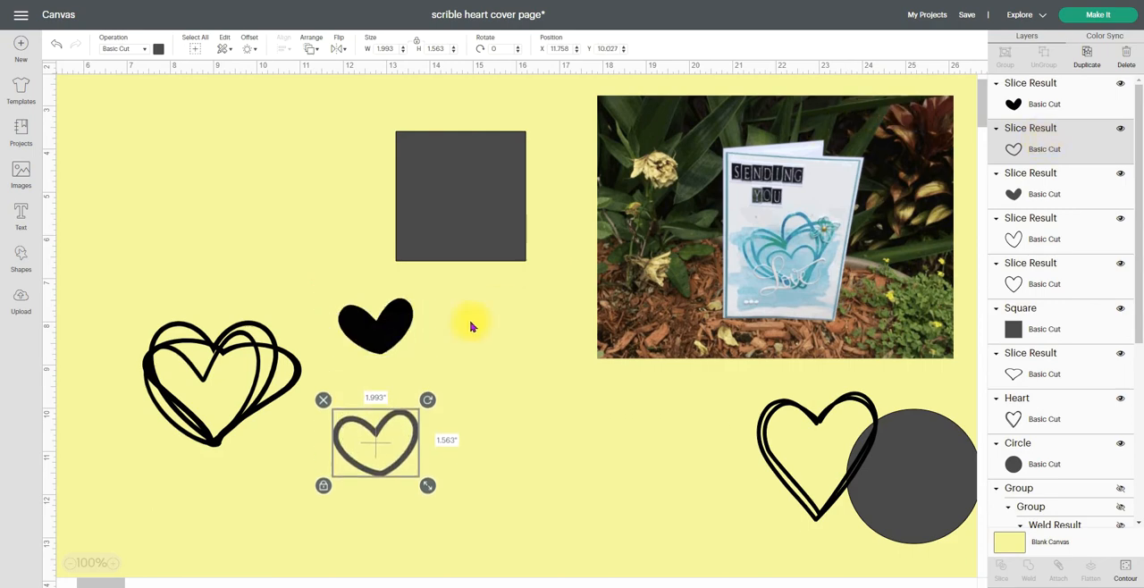
drag(327, 286, 409, 387)
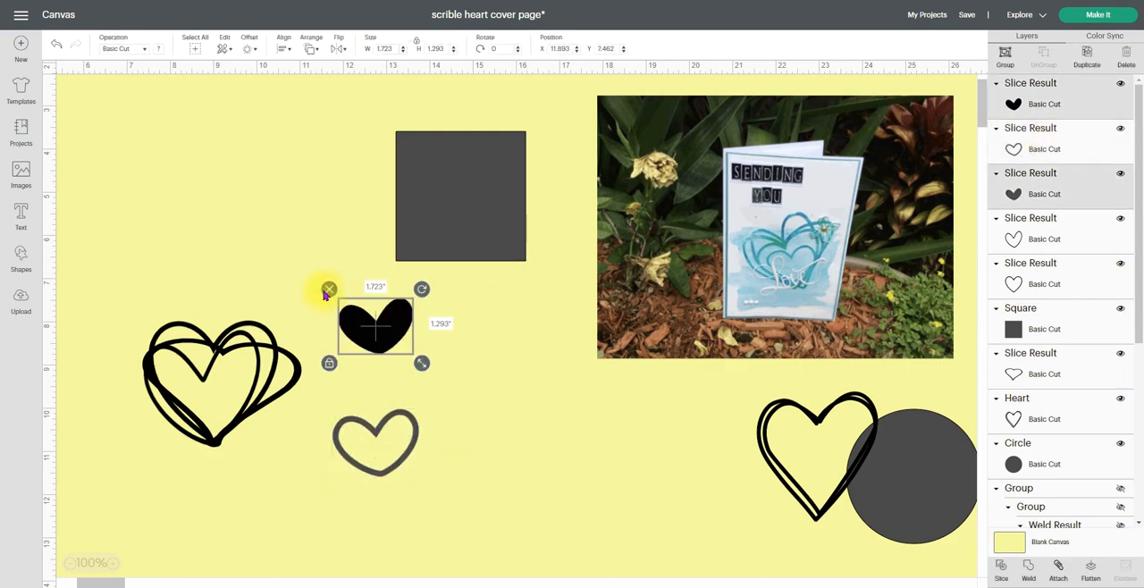
click(328, 289)
Move the small heart outline to the open area above the layered hearts and recolour it black
drag(375, 424, 284, 169)
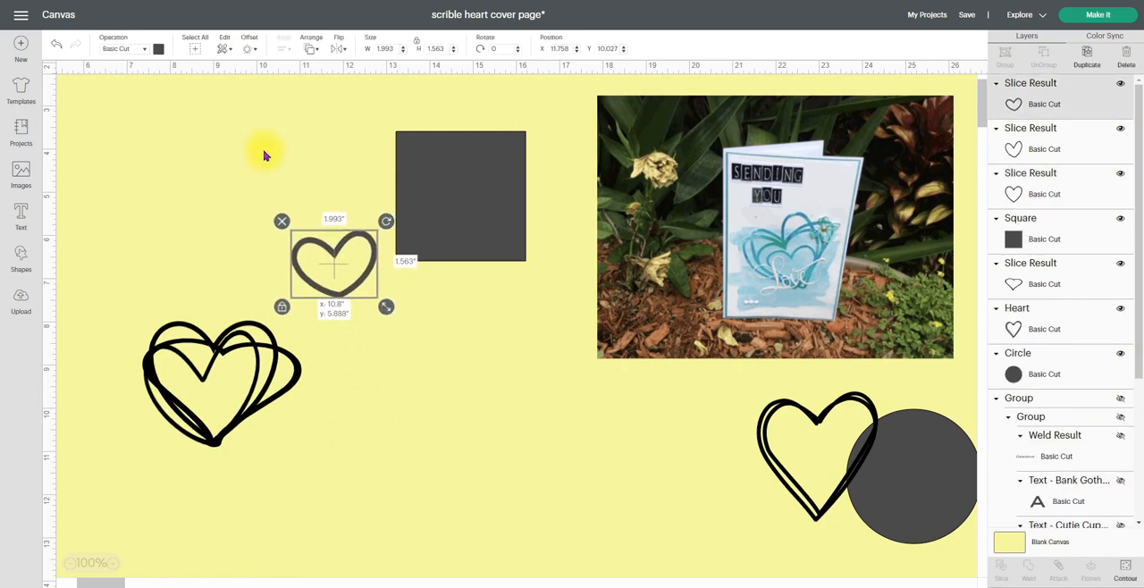
click(159, 49)
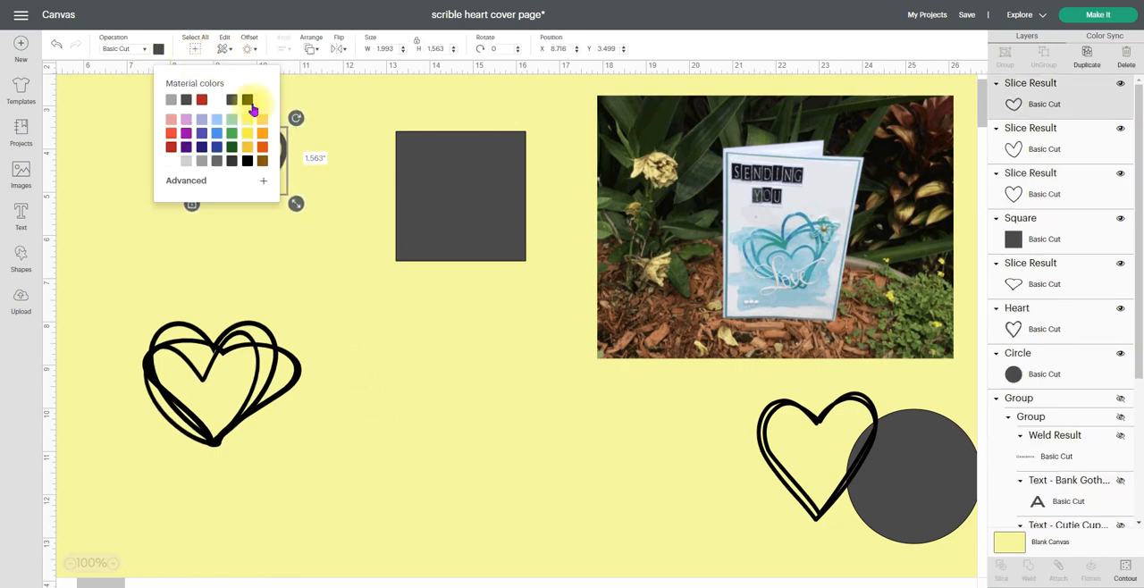
click(247, 99)
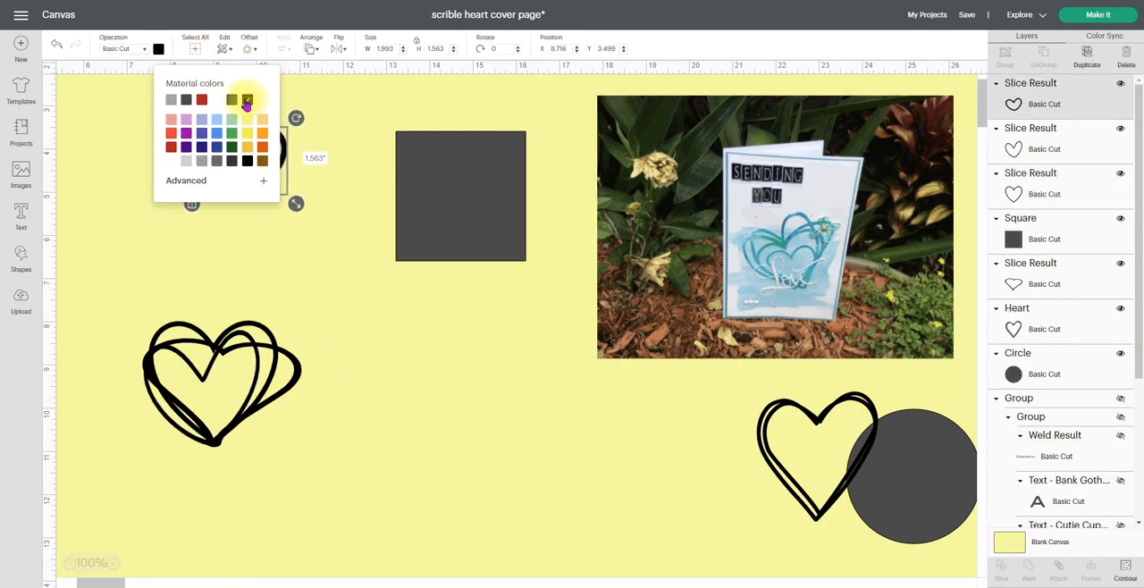
click(298, 228)
Place the small outline at the base of the layered hearts, unlock its proportions, and reshape it to about 1.81 by 1.88 in
drag(248, 194, 212, 446)
click(148, 452)
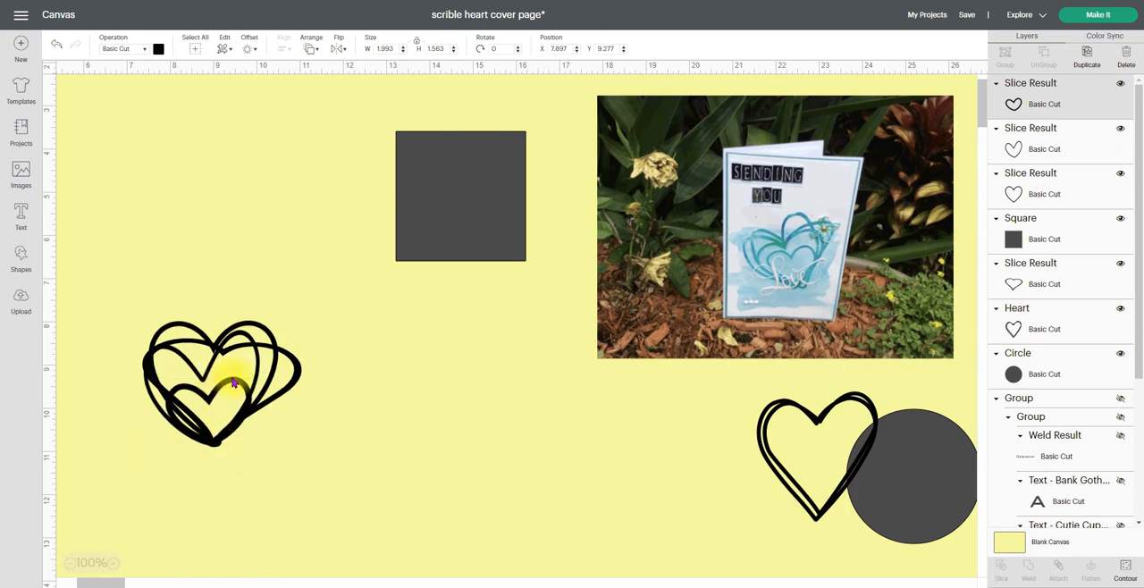
drag(236, 381, 236, 371)
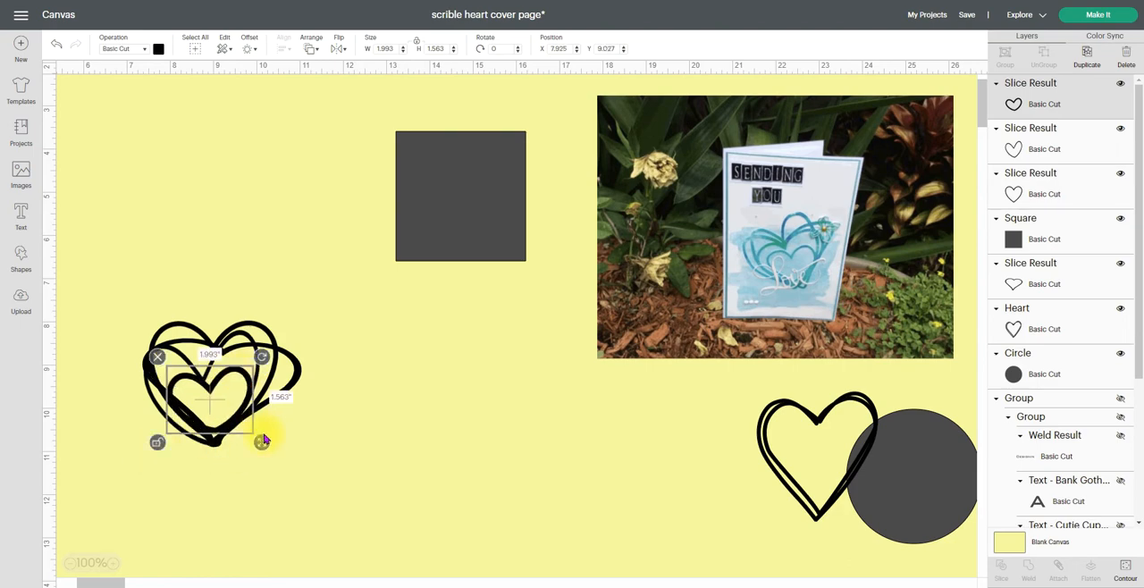
drag(262, 442, 256, 457)
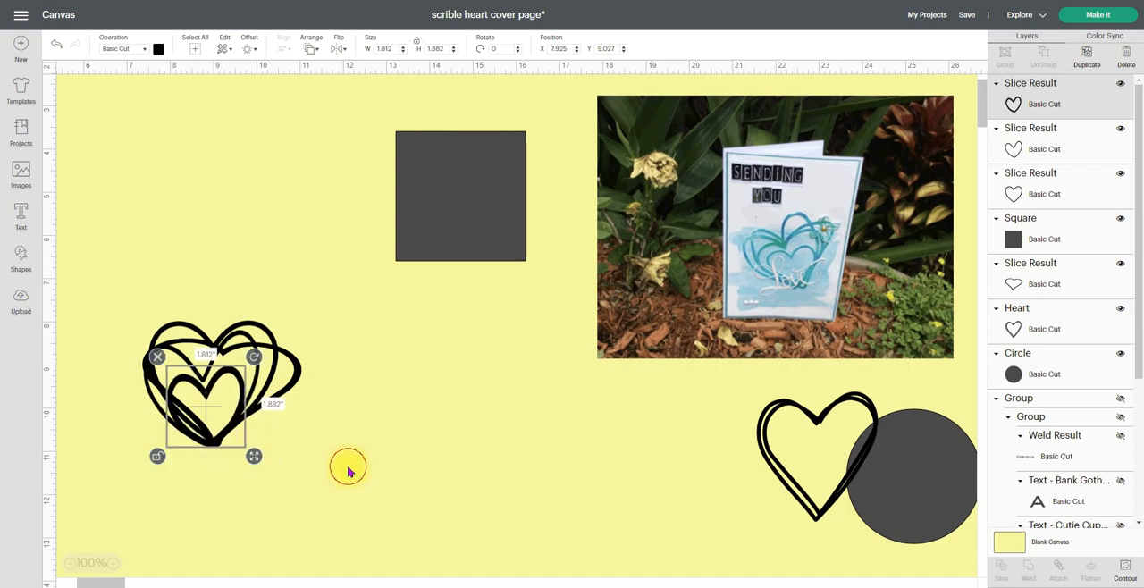
Weld all the layered hearts into one shape and move it up to the open area beside the square
click(347, 461)
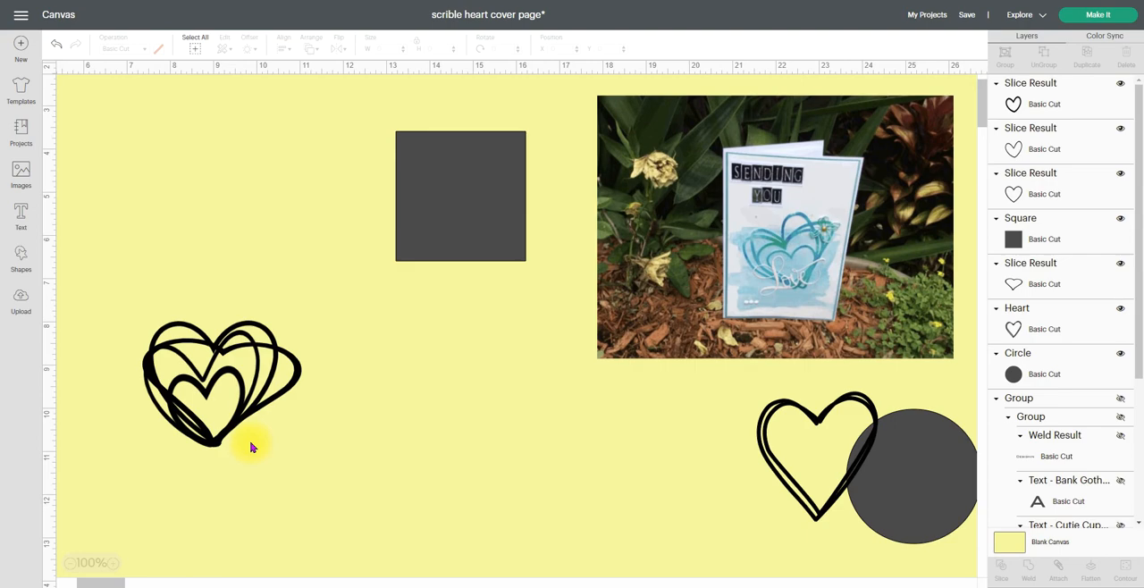
mouse_move(117, 274)
mouse_down()
mouse_move(166, 365)
mouse_move(330, 485)
mouse_move(313, 480)
mouse_up()
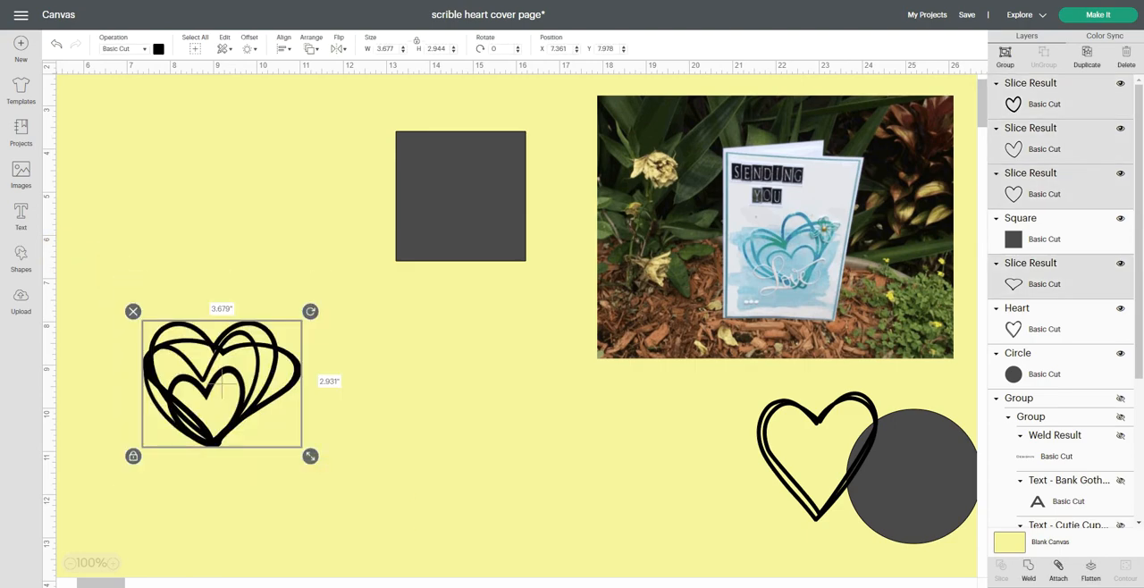
click(422, 473)
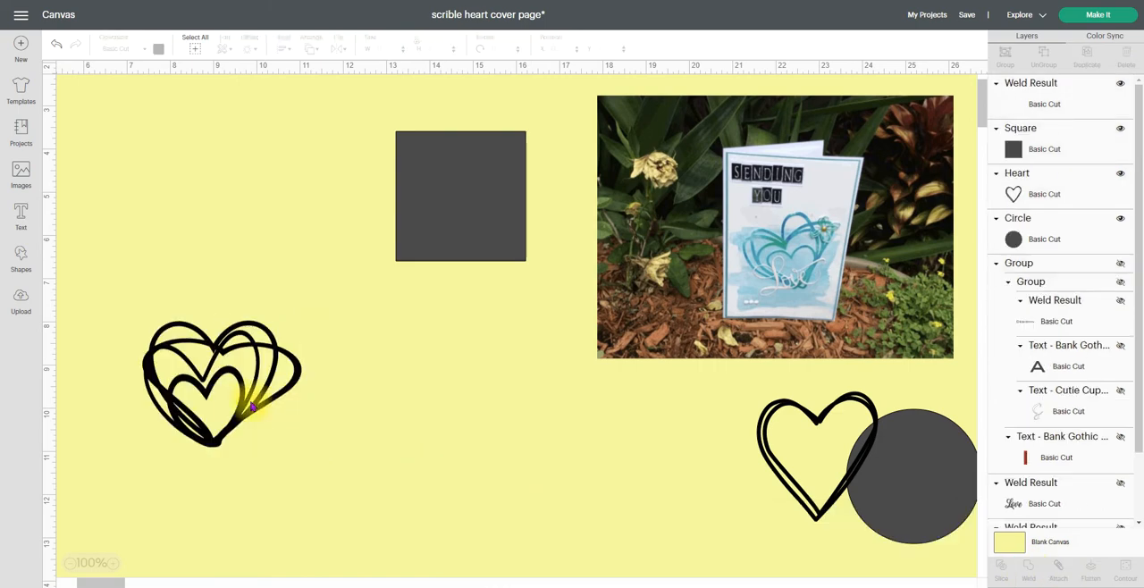
mouse_move(223, 409)
mouse_down()
mouse_move(248, 327)
mouse_move(249, 259)
mouse_up()
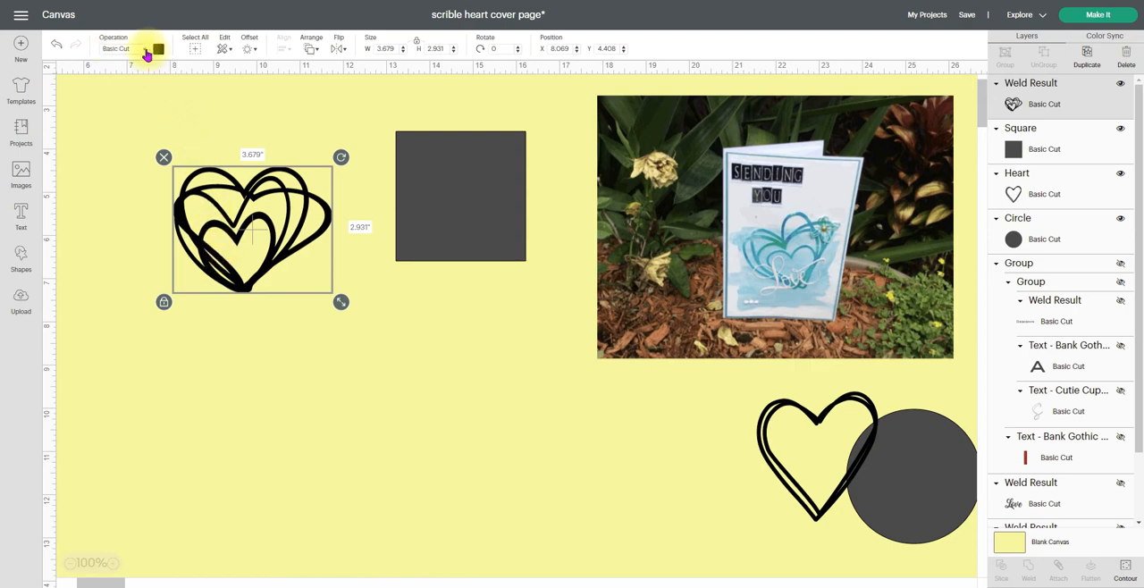
Preview the welded heart as Pen lines, examine its small gaps in the contour view, and return it to Basic Cut
click(145, 50)
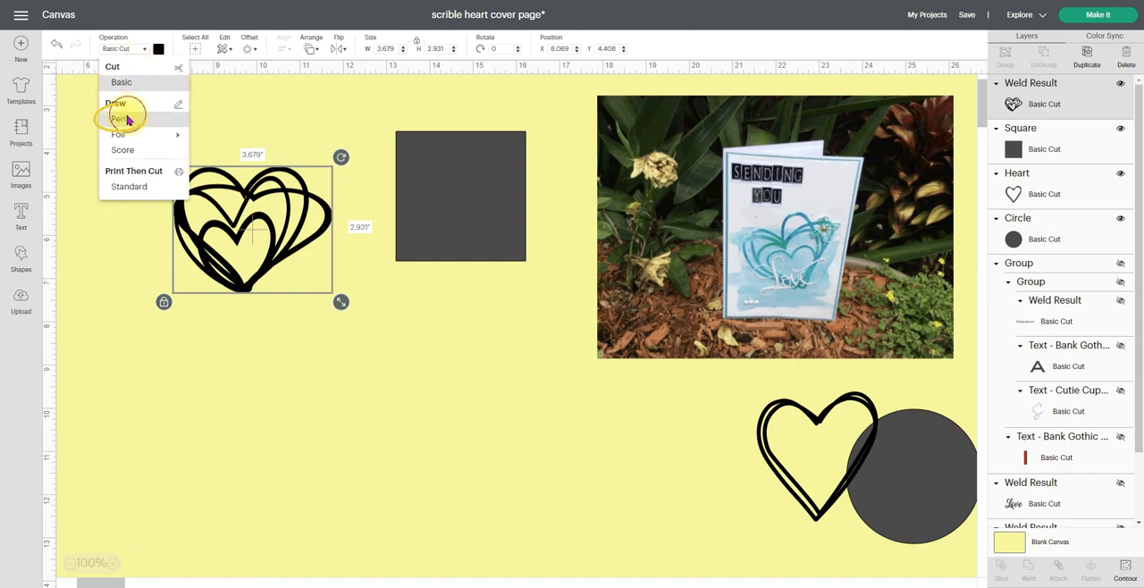
click(125, 119)
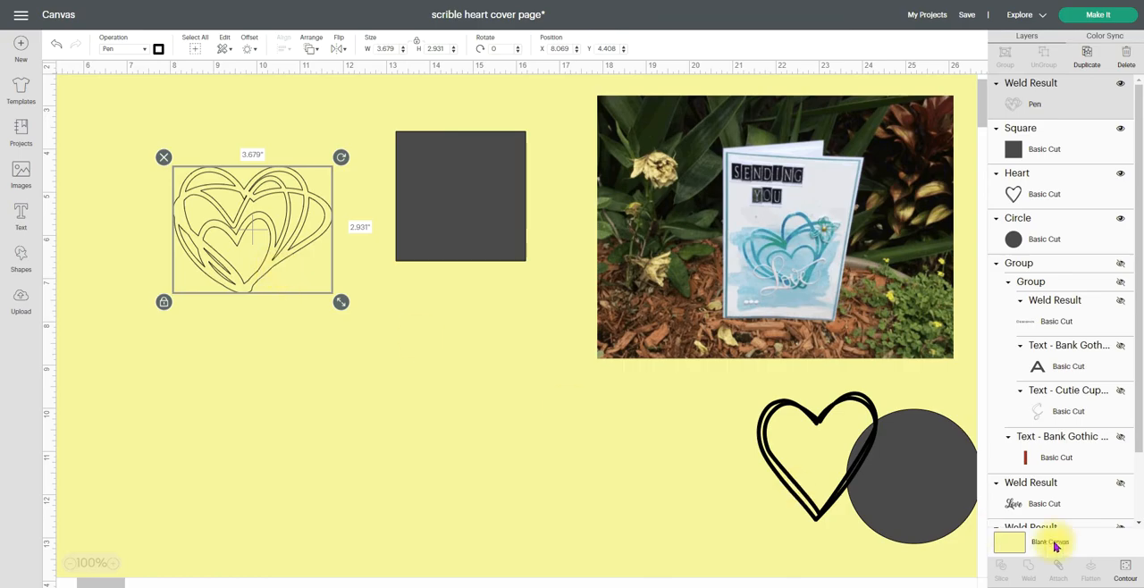
click(1126, 576)
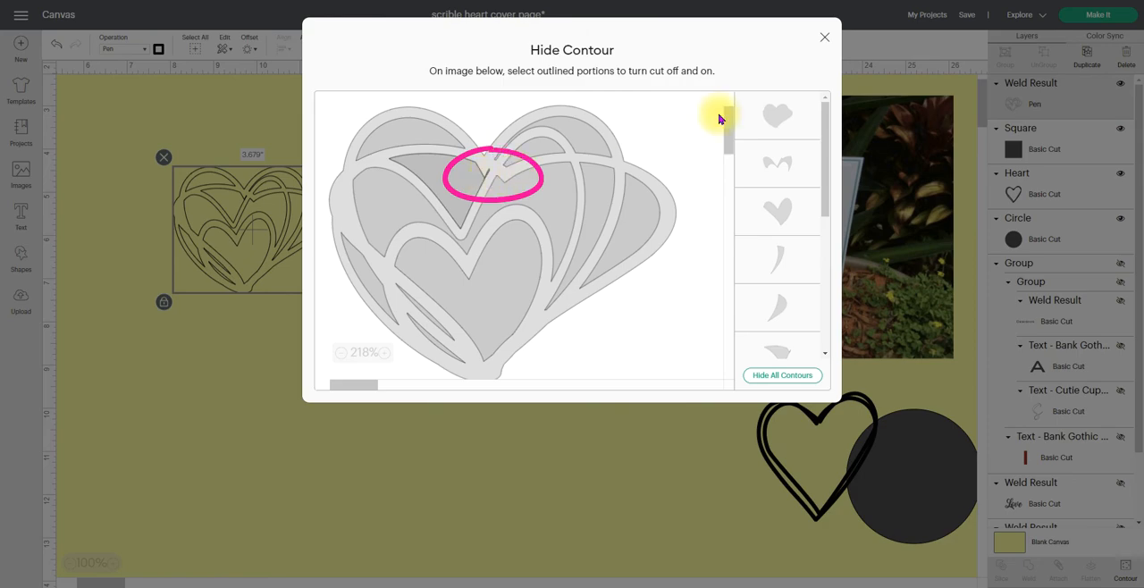
click(824, 39)
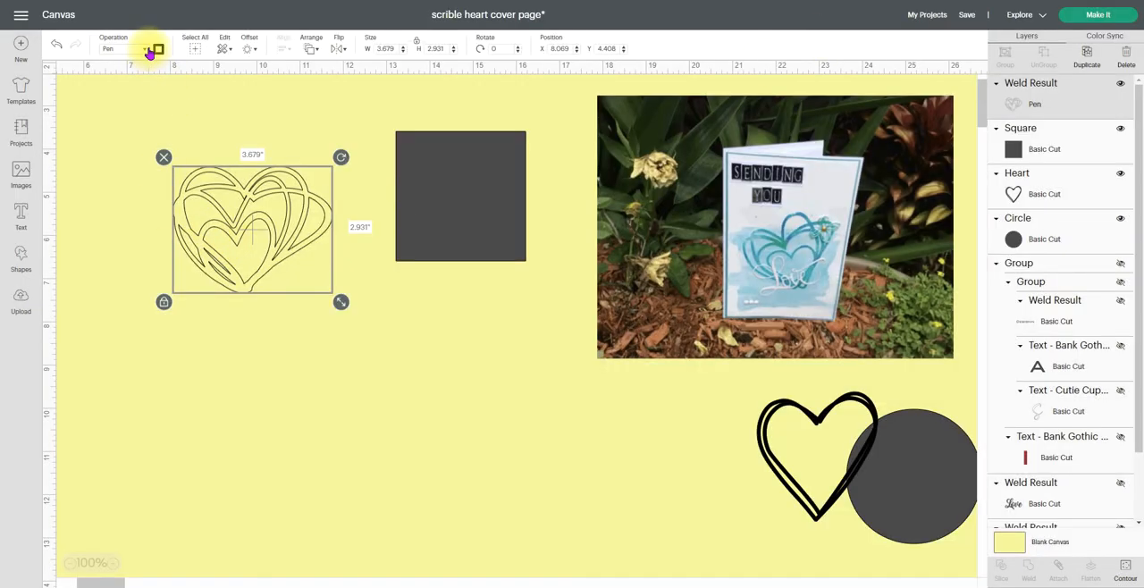
click(147, 51)
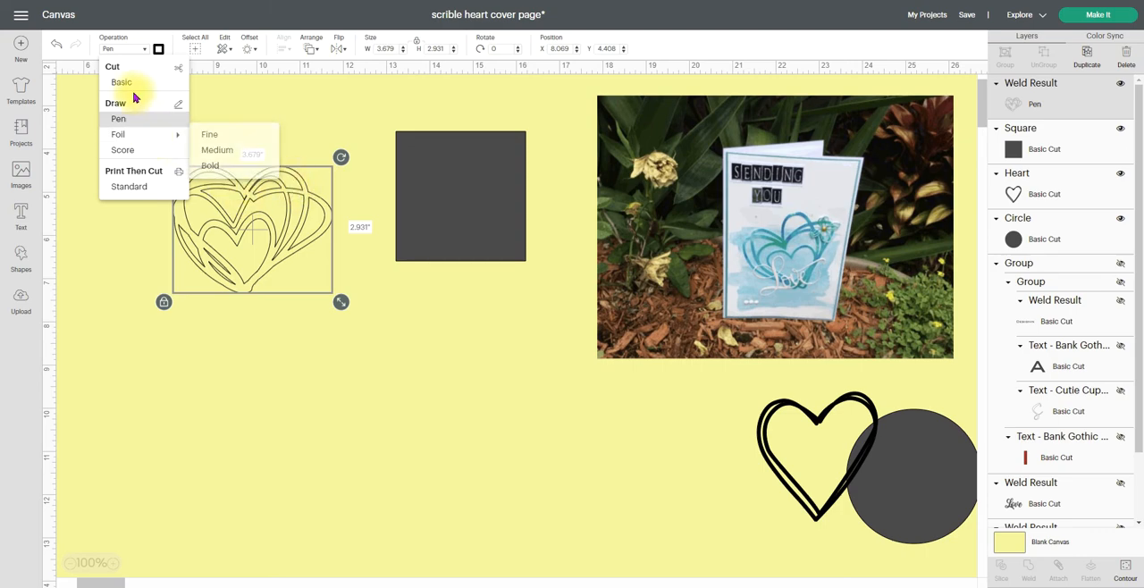
click(122, 83)
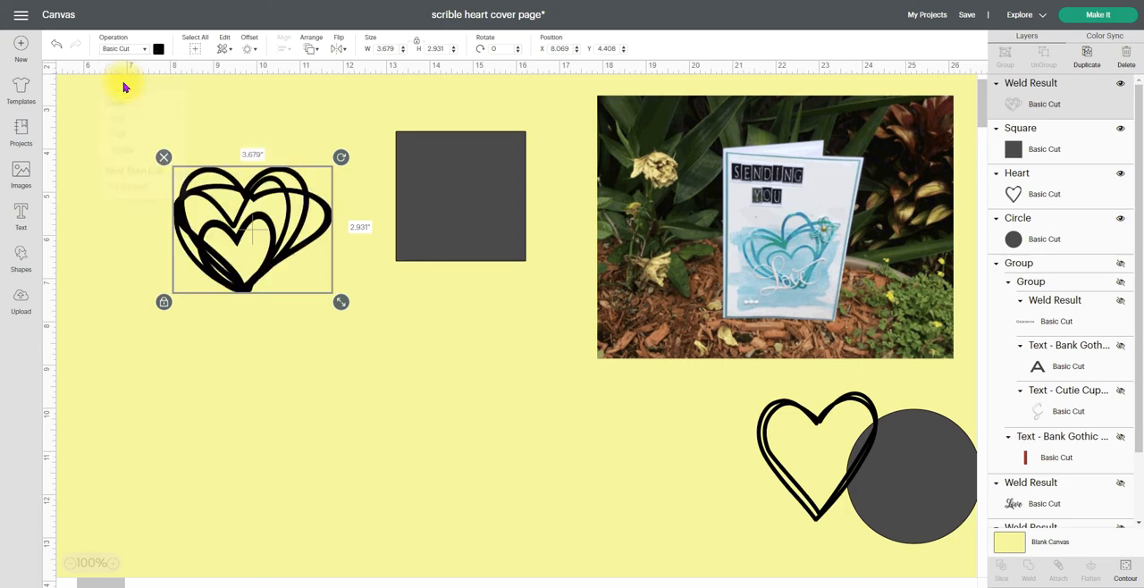
Shift the welded heart closer to the square and set its width to 3 in with proportions locked
drag(243, 283, 274, 256)
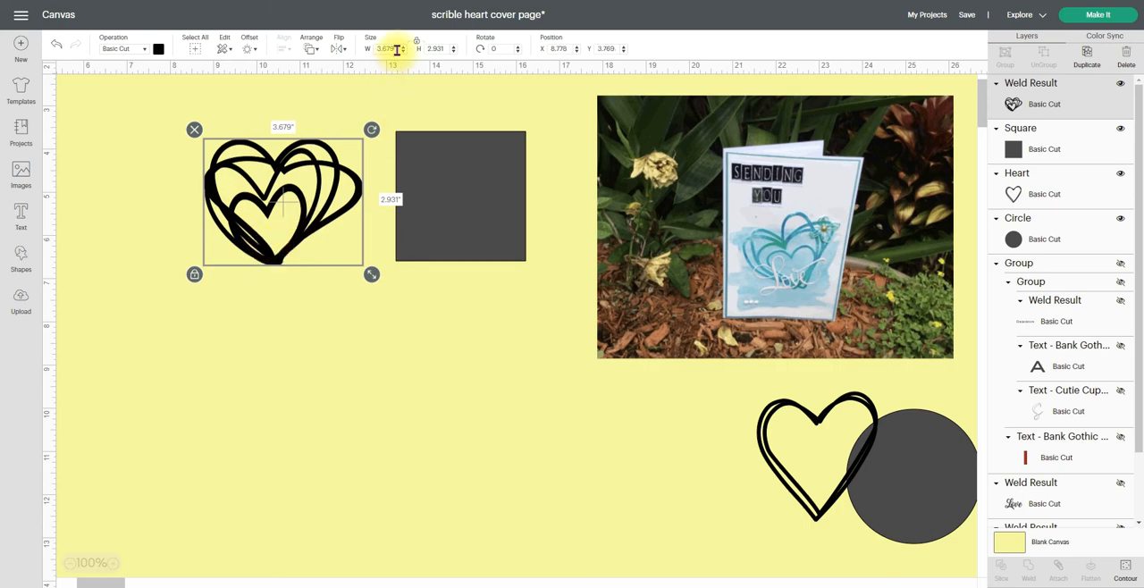
drag(397, 49, 364, 55)
text(3)
key(Return)
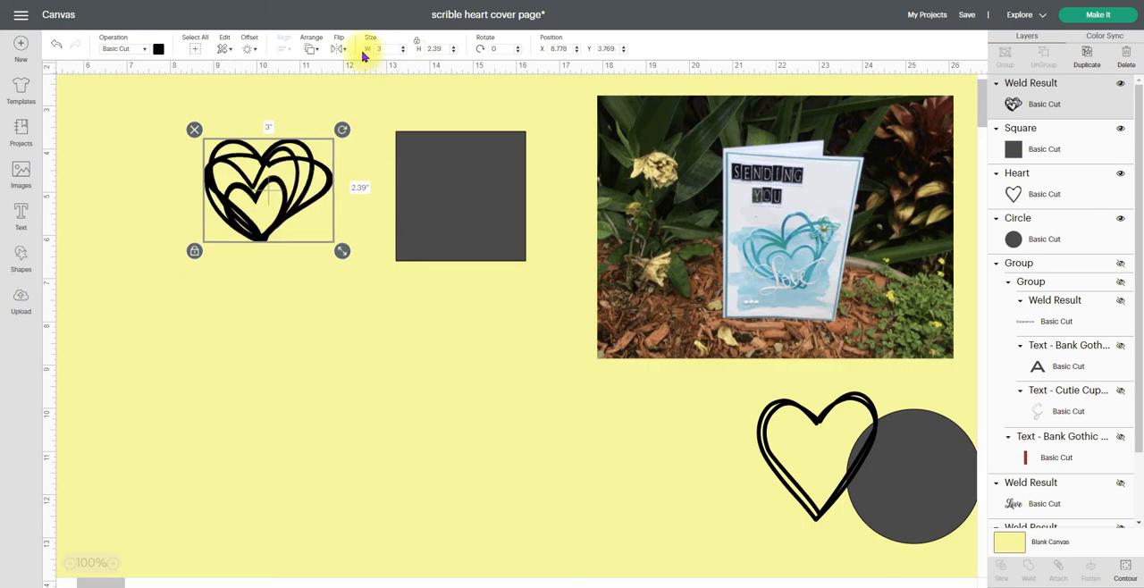
Increase the welded heart's height to 2.9 in and unlock its proportions
click(454, 48)
click(454, 48)
click(454, 47)
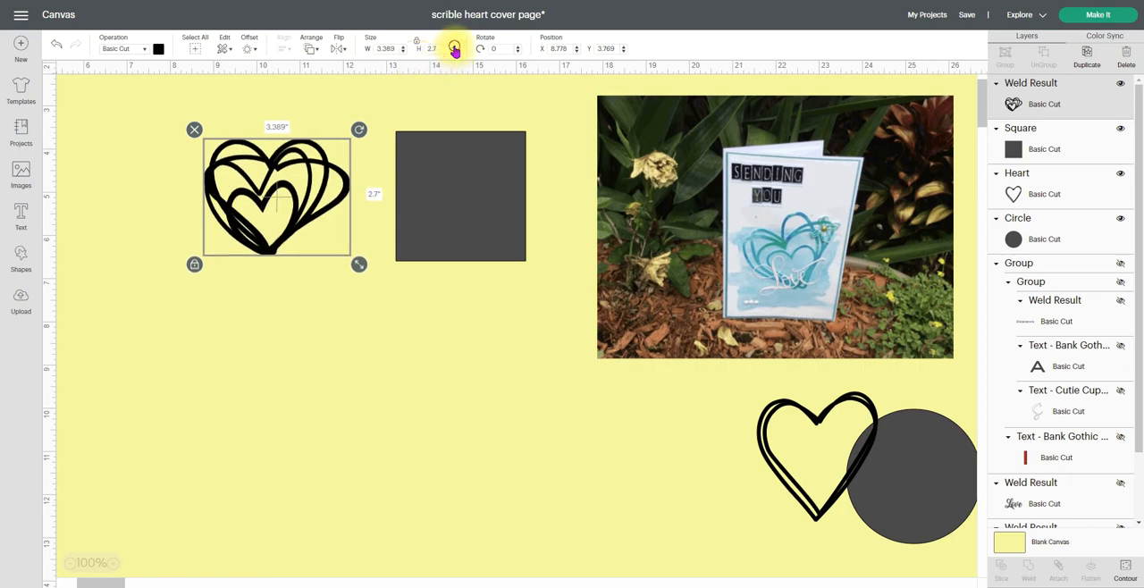
click(454, 47)
click(416, 42)
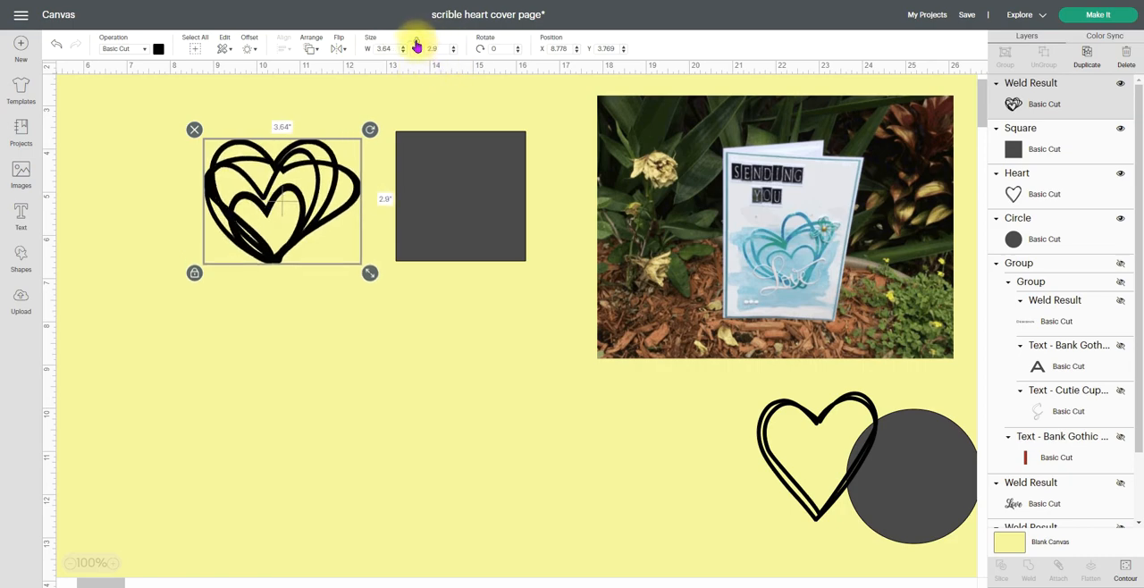
Set the welded heart's width and height to 3 in each and shift it slightly upward
click(382, 49)
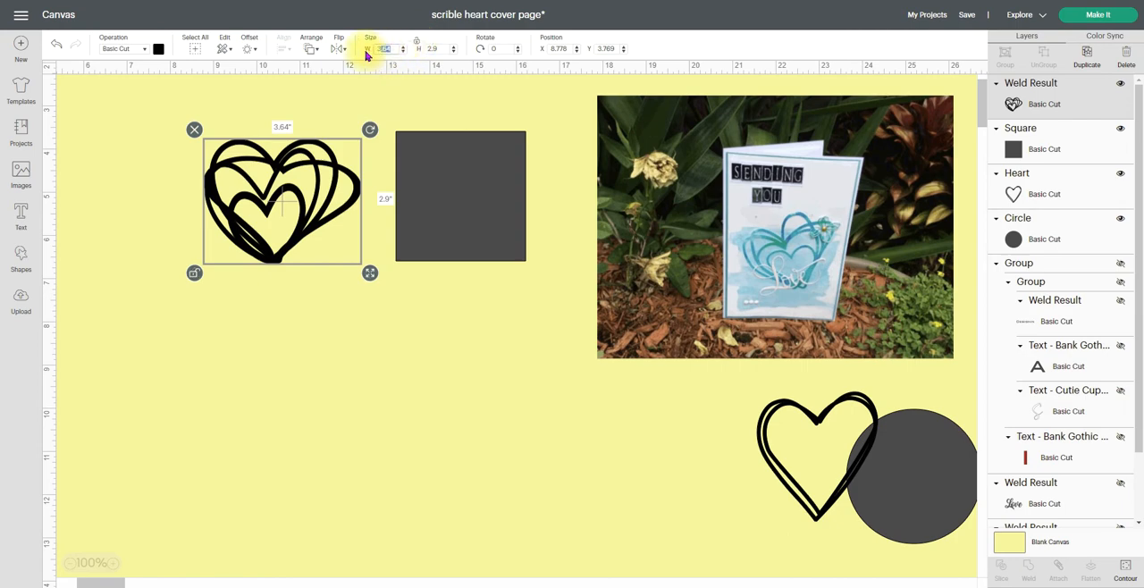
key(Return)
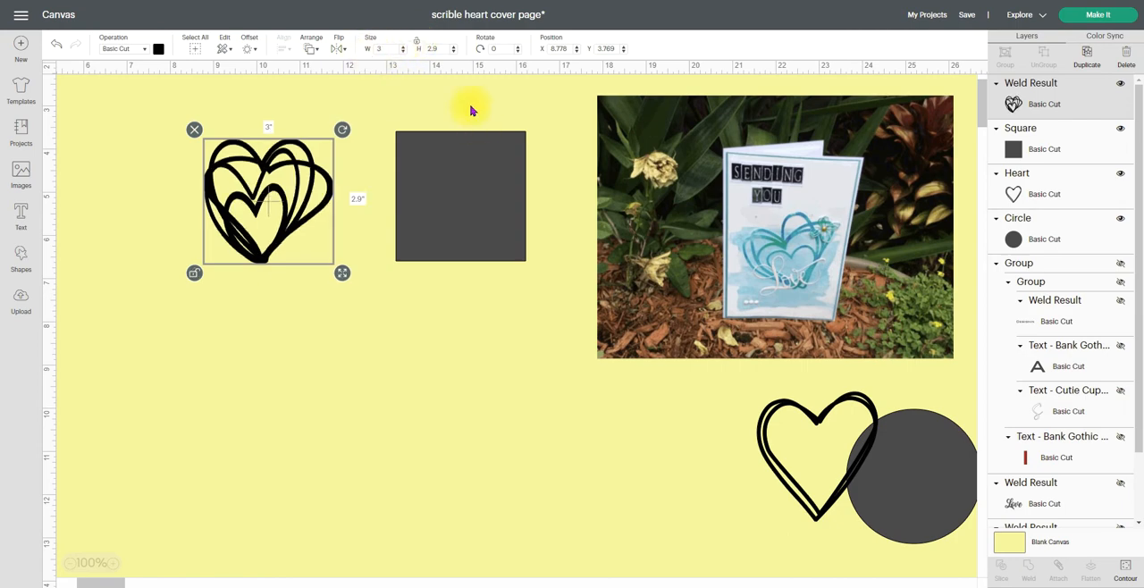
click(438, 49)
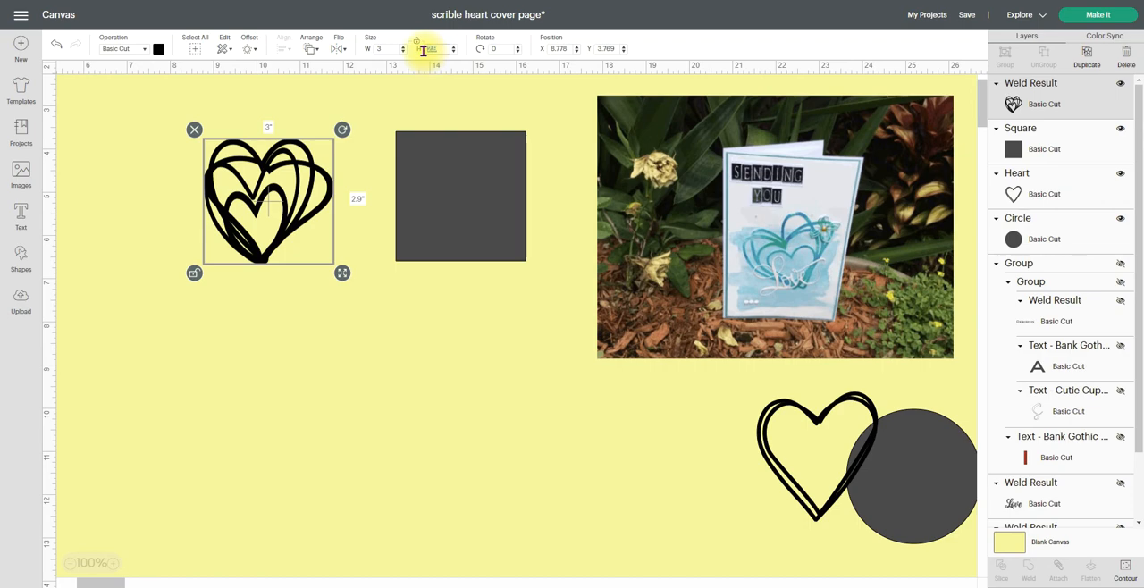
text(3)
key(Return)
mouse_move(260, 261)
mouse_down()
mouse_move(480, 415)
mouse_move(572, 446)
mouse_move(791, 327)
mouse_move(388, 447)
mouse_move(214, 290)
mouse_move(259, 234)
mouse_up()
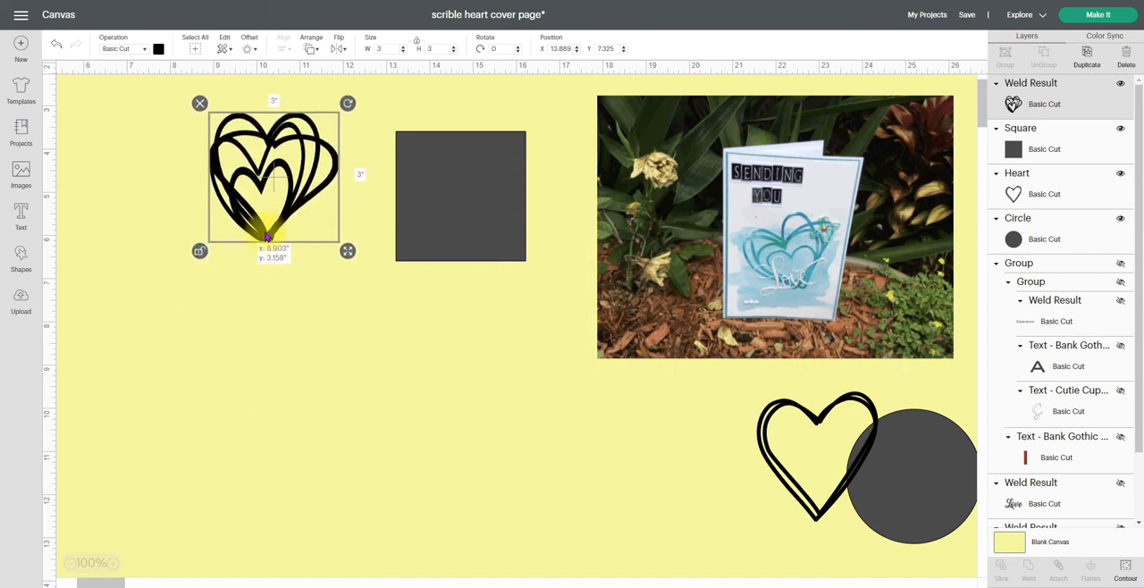
Delete the reference square and move the circle below the scribble heart
click(473, 159)
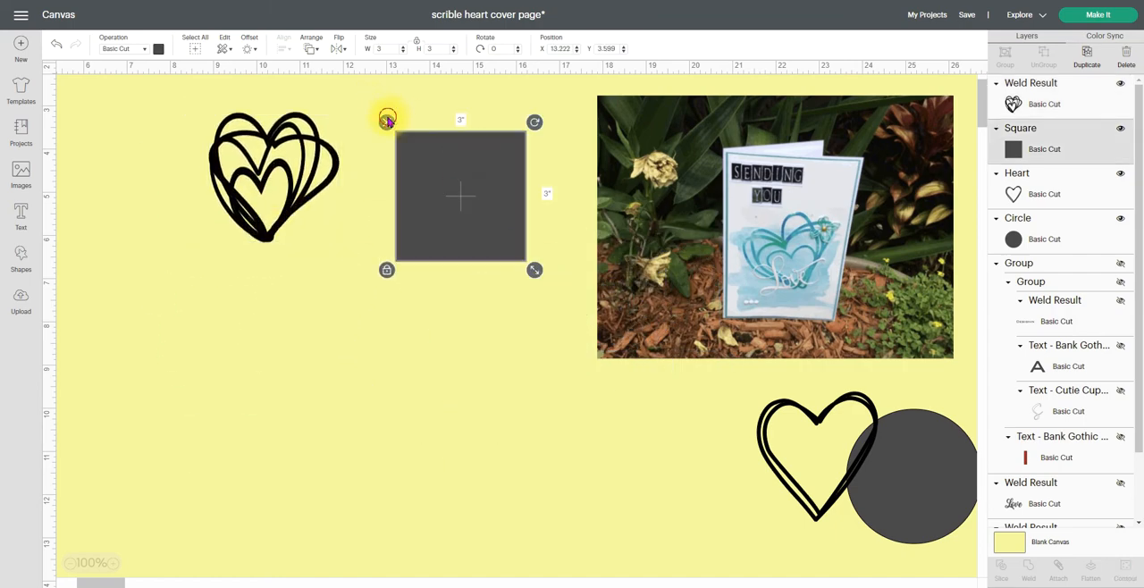
click(387, 120)
mouse_move(886, 493)
mouse_down()
mouse_move(232, 459)
mouse_move(247, 370)
mouse_move(268, 356)
mouse_up()
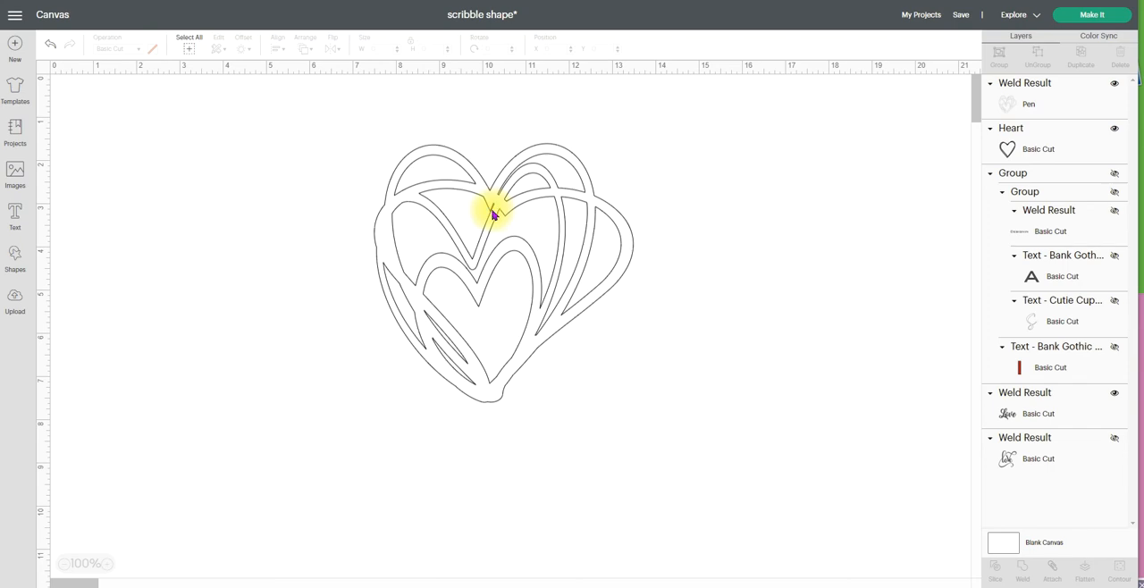
Insert a square in the scribble shape project and move it onto the pen-outlined heart
click(108, 563)
click(109, 564)
click(438, 310)
drag(437, 310, 410, 345)
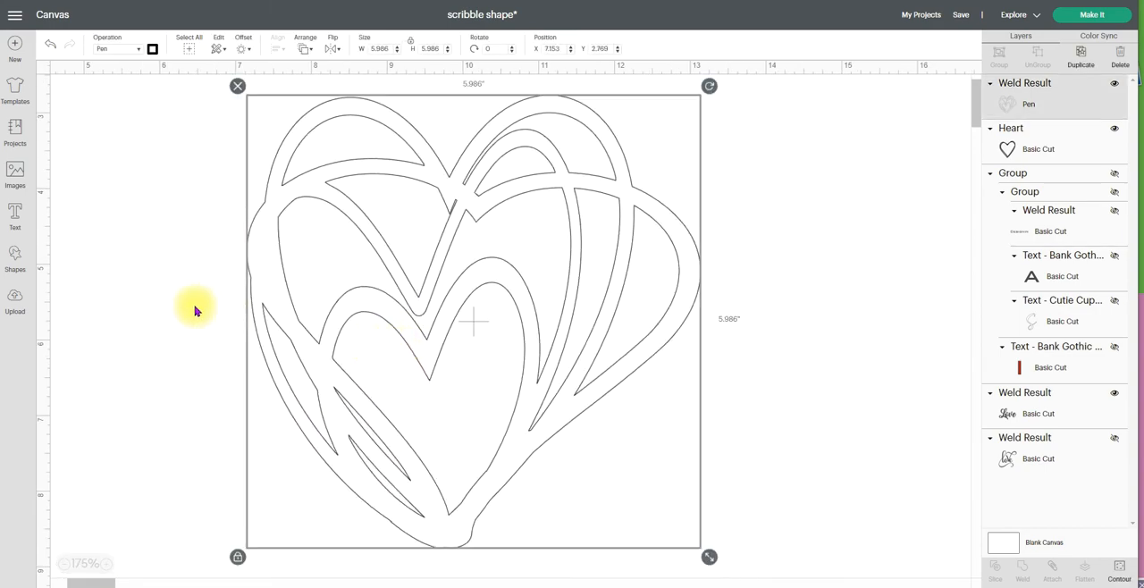
click(175, 297)
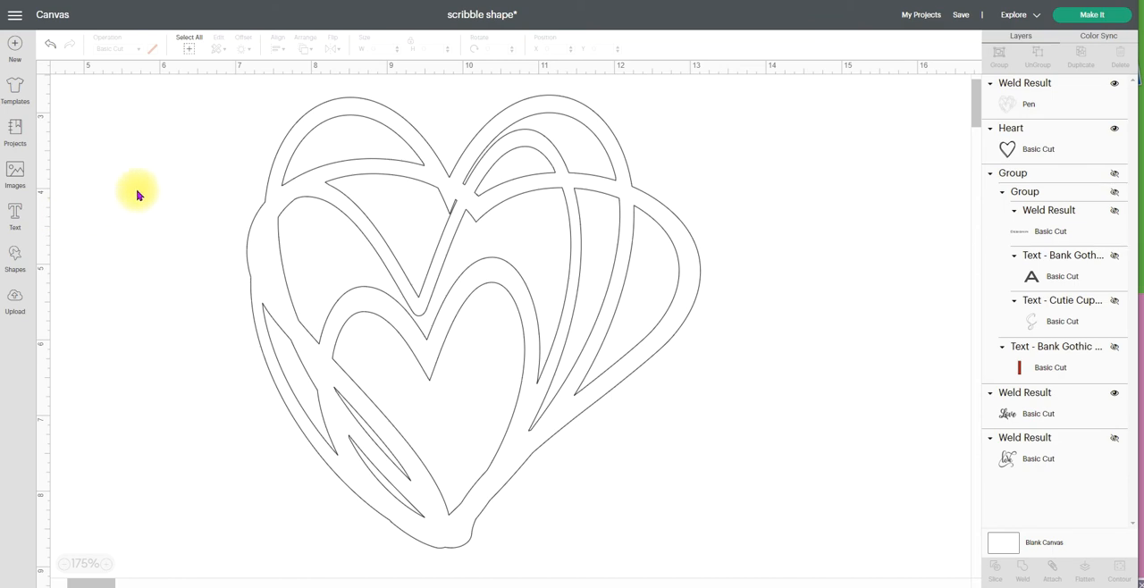
click(15, 260)
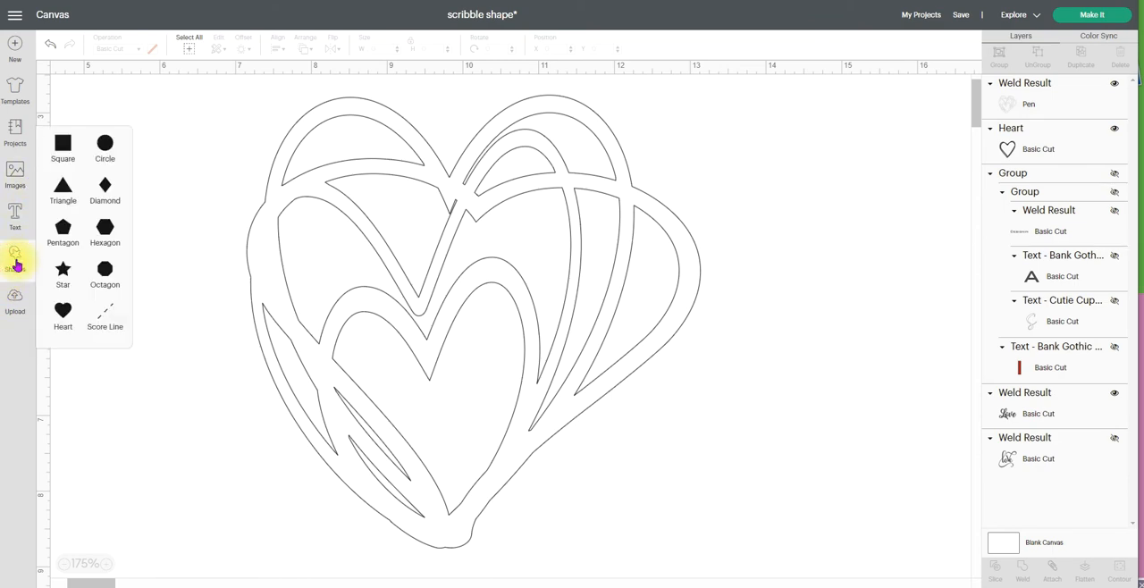
click(63, 145)
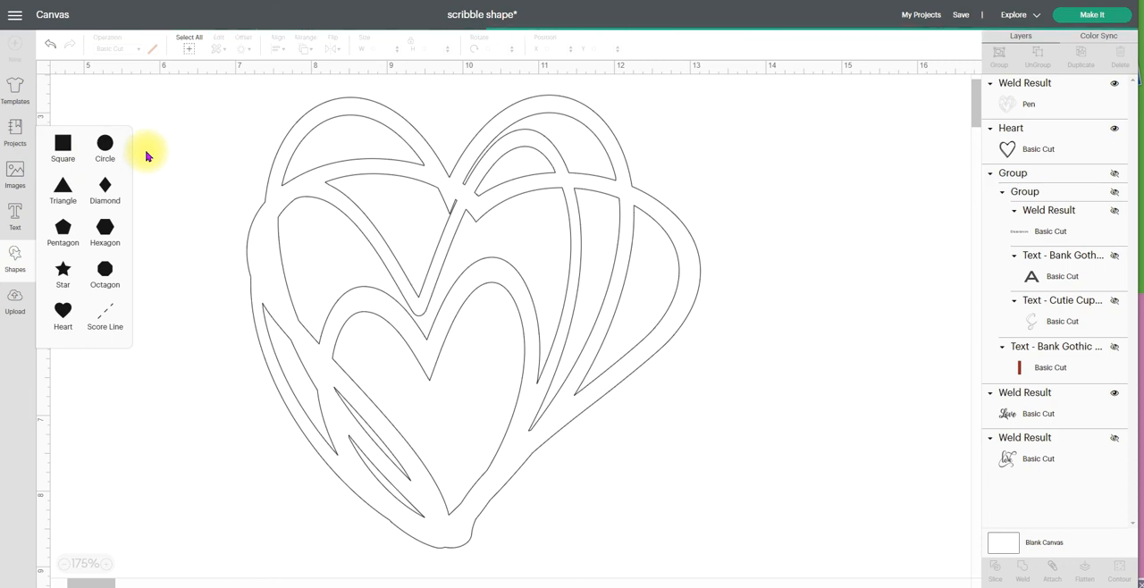
drag(208, 163, 314, 201)
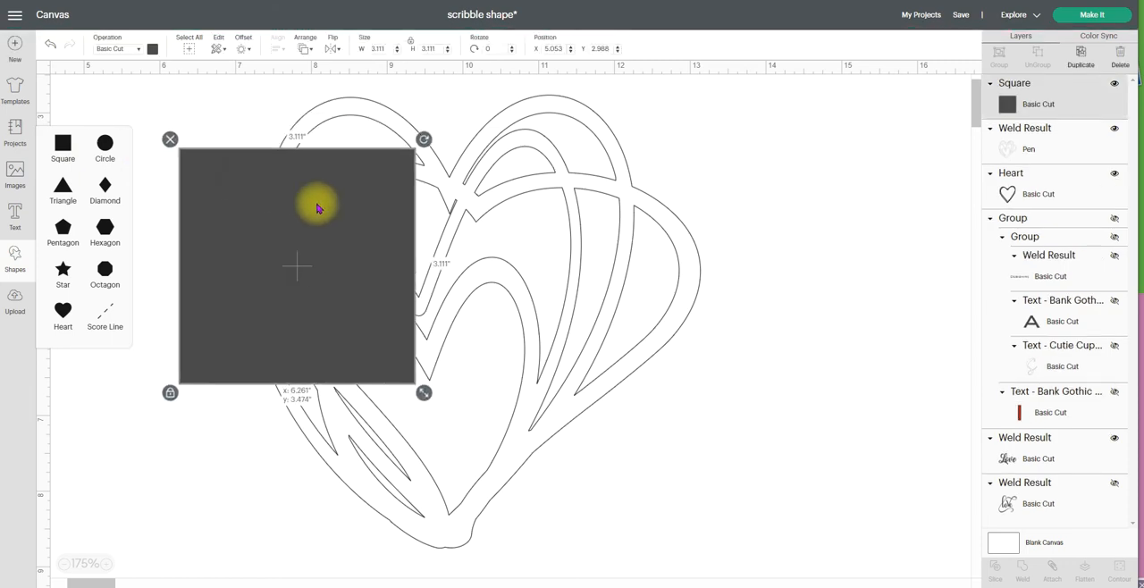
Shrink the square to about 0.2 in, rotate it to about 336°, and place it over the sliver near the heart's upper centre
drag(439, 396, 470, 183)
drag(491, 217, 461, 213)
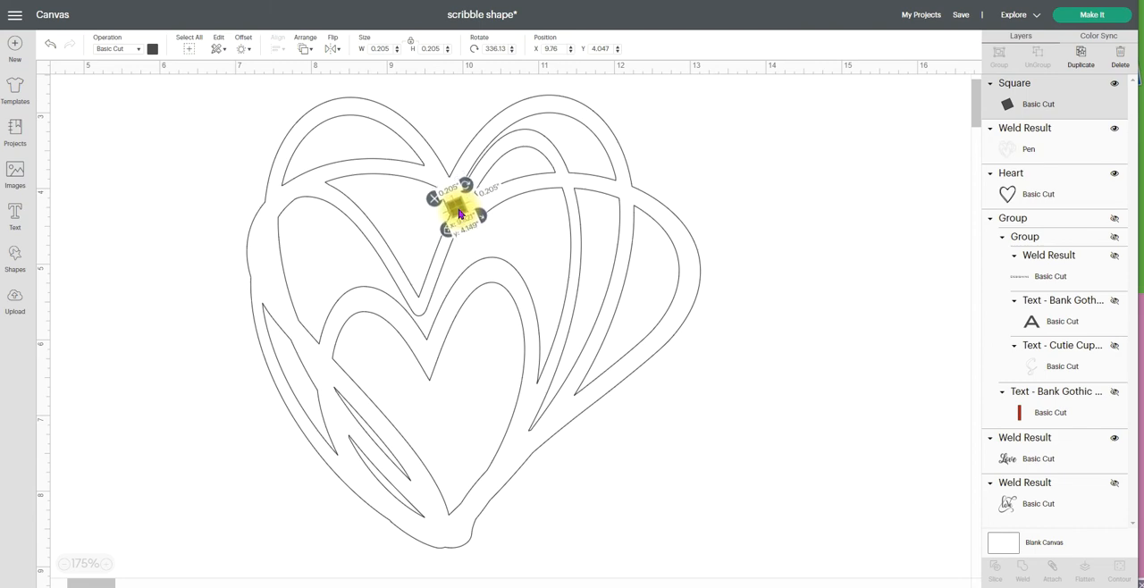
drag(459, 213, 460, 214)
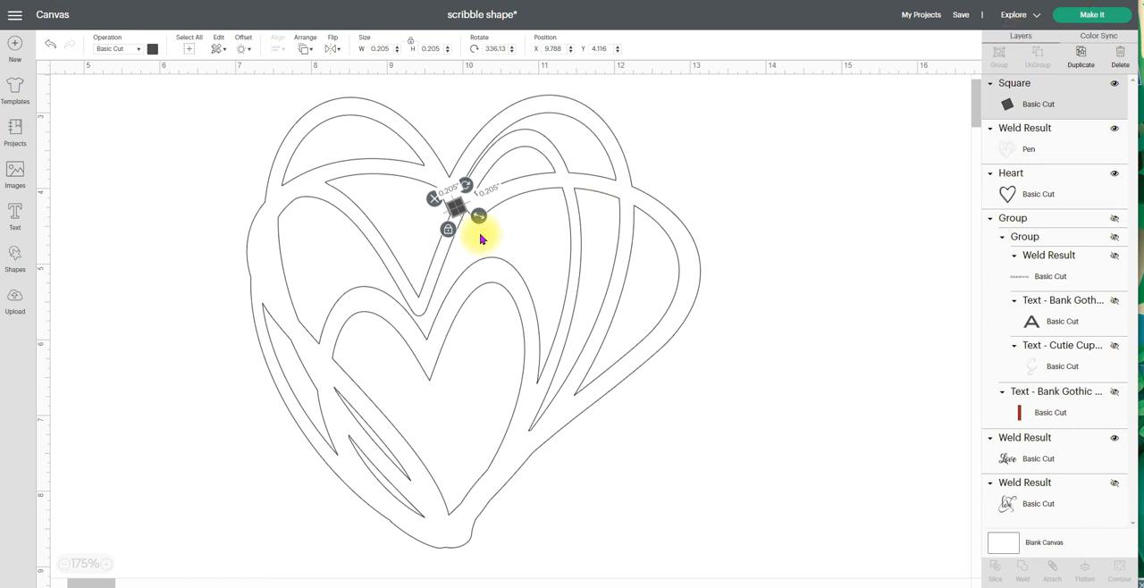
click(752, 172)
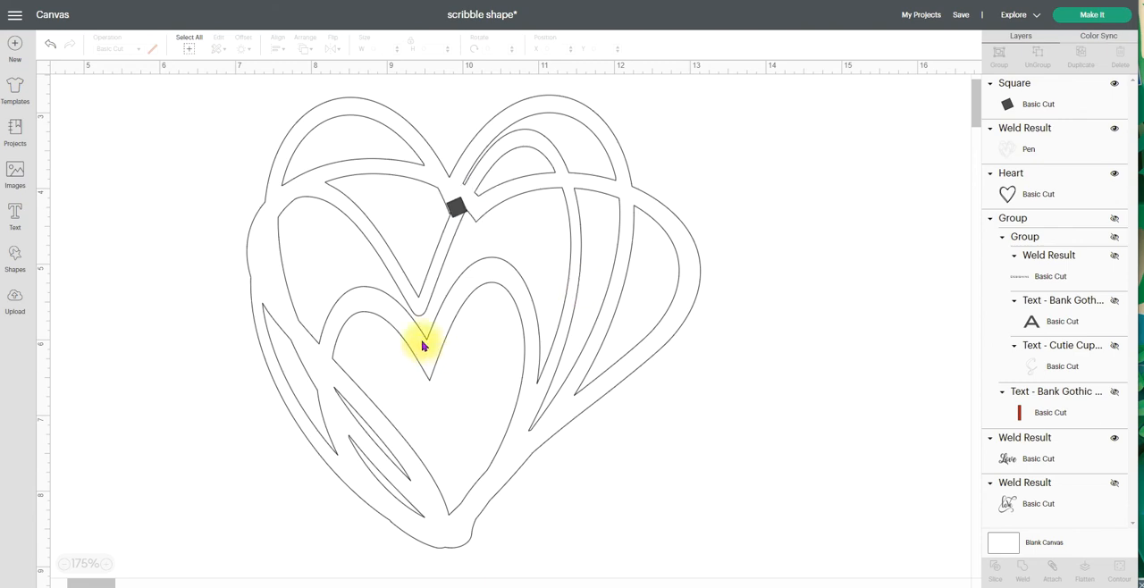
Reduce the small square to about 0.17 in and nudge it within the line over the sliver
click(460, 211)
mouse_move(460, 211)
mouse_down()
mouse_move(478, 222)
mouse_move(459, 205)
mouse_up()
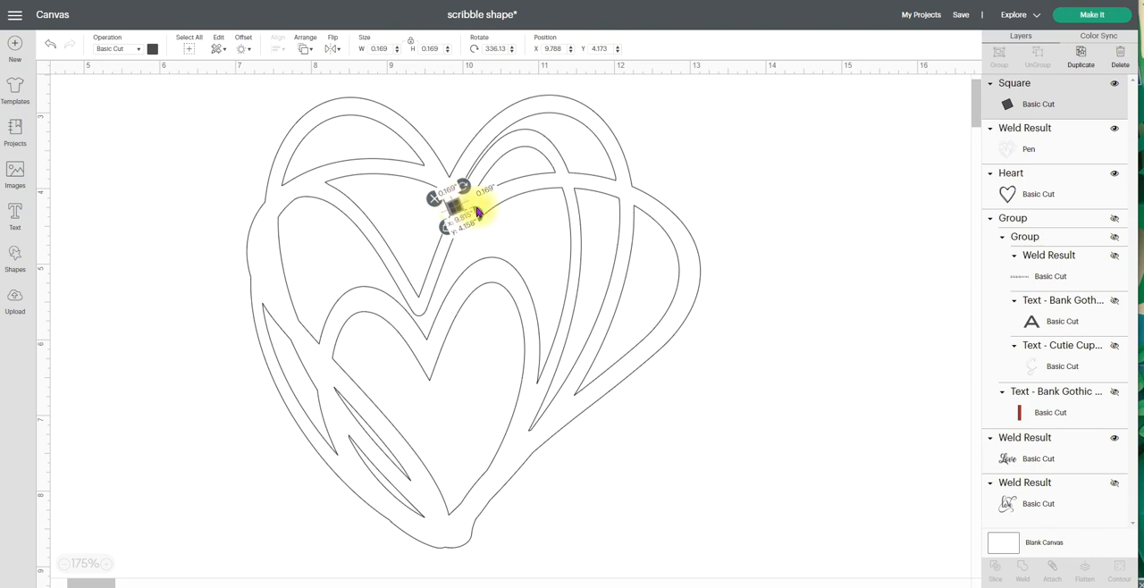
click(726, 171)
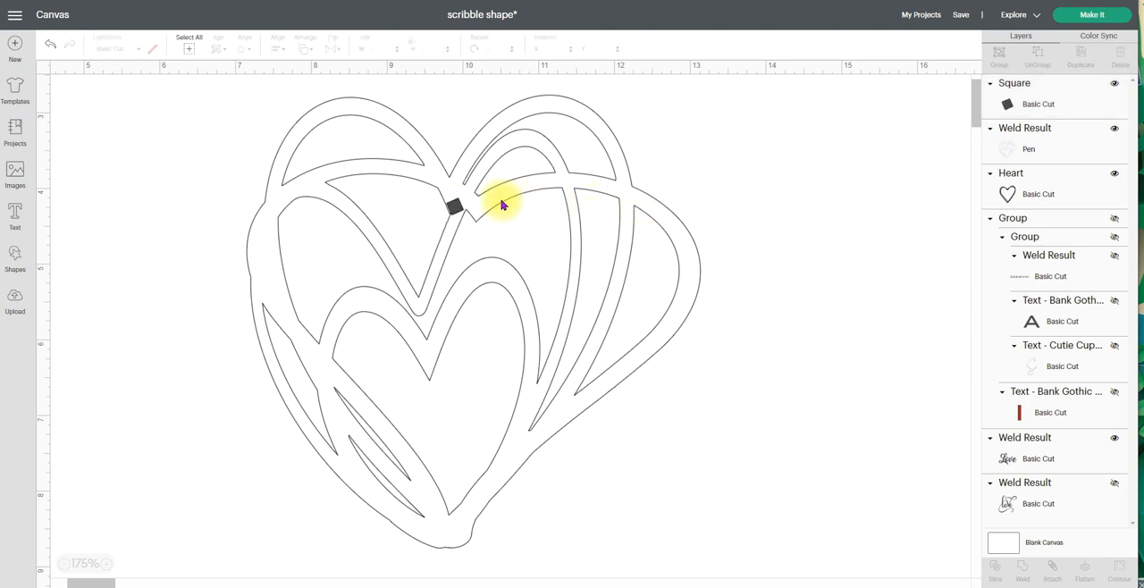
click(456, 207)
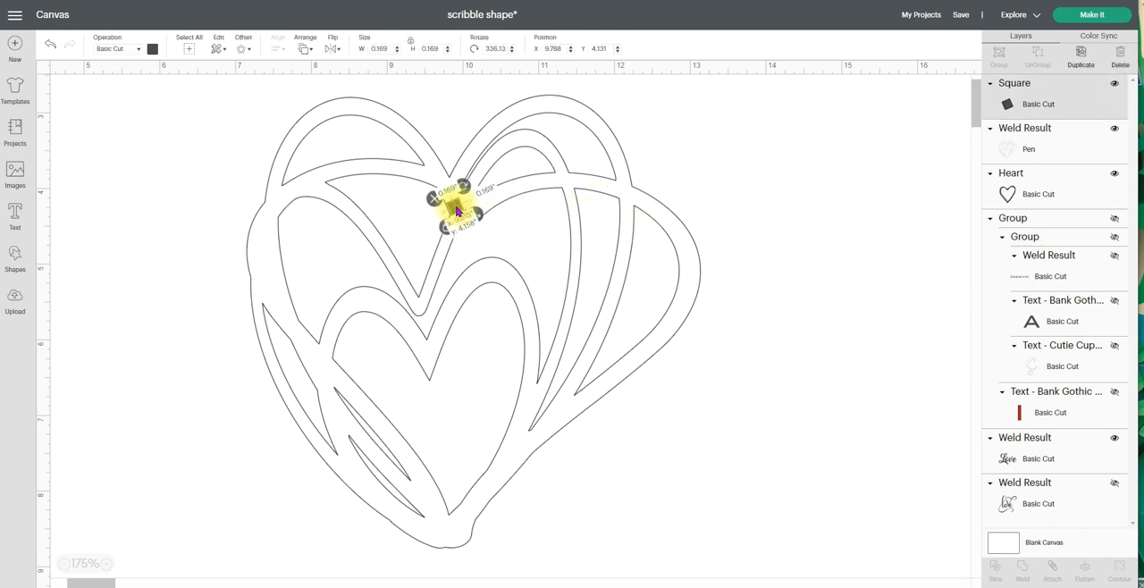
drag(455, 209, 456, 211)
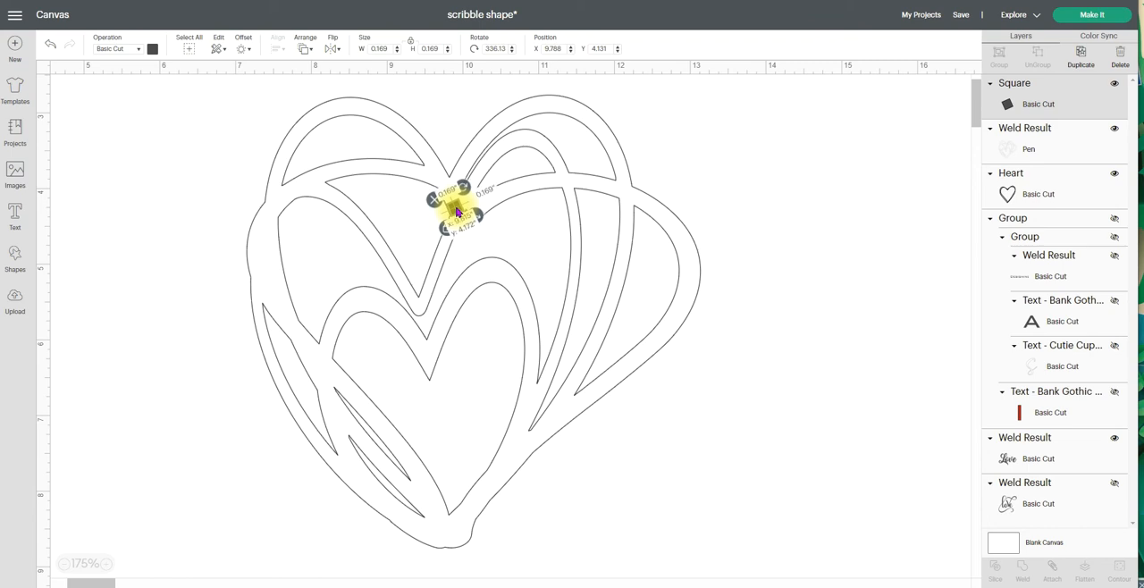
click(671, 134)
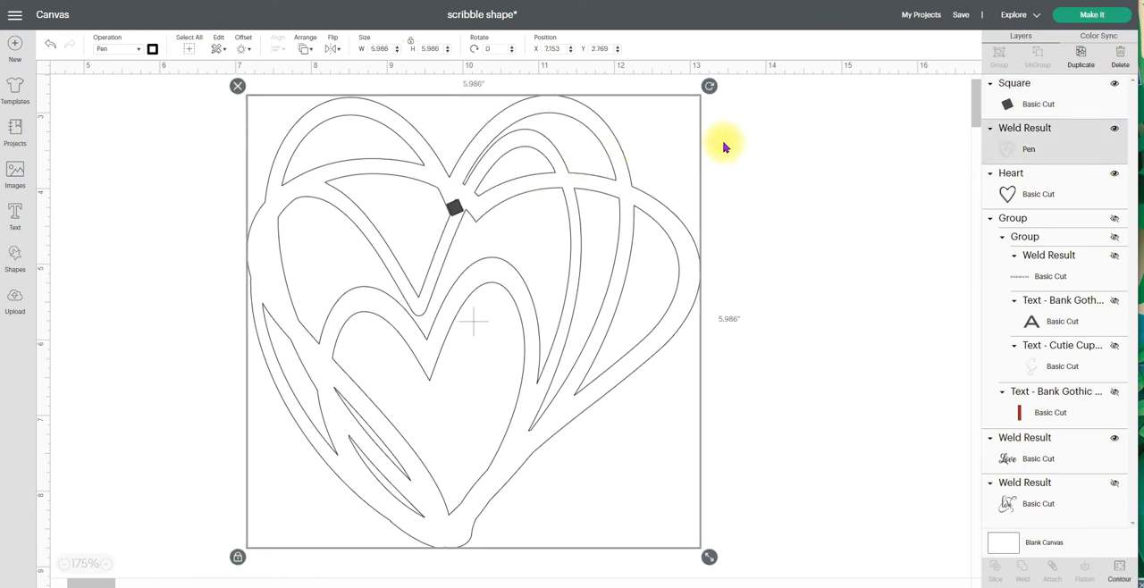
click(786, 159)
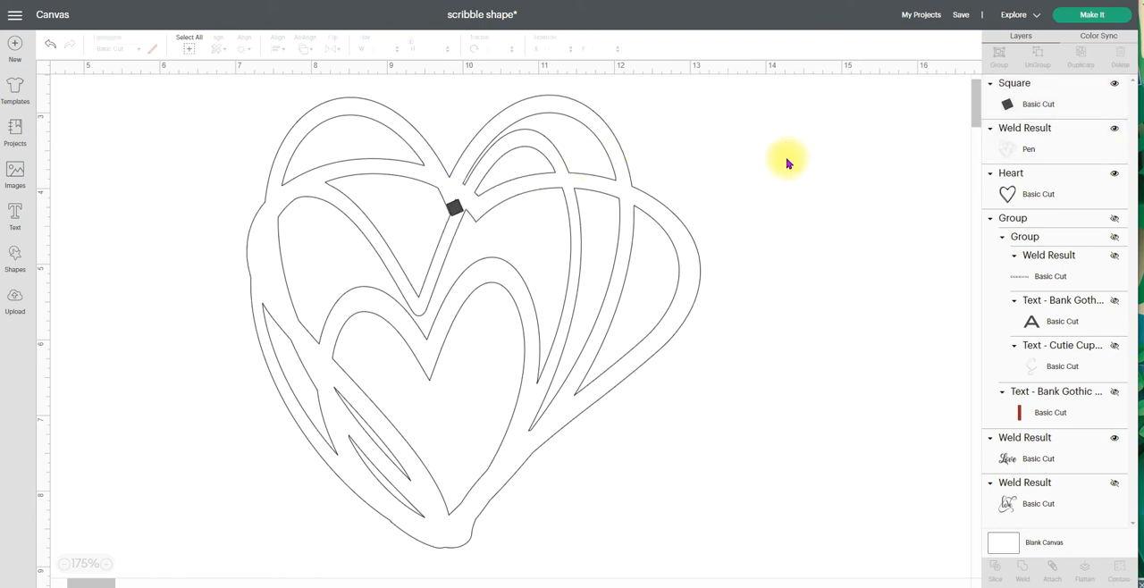
Fine-tune the small square's size and position with proportions unlocked so it covers the sliver without crossing the line edges
click(452, 209)
mouse_move(454, 207)
mouse_down()
mouse_move(476, 215)
mouse_move(471, 224)
mouse_up()
click(719, 141)
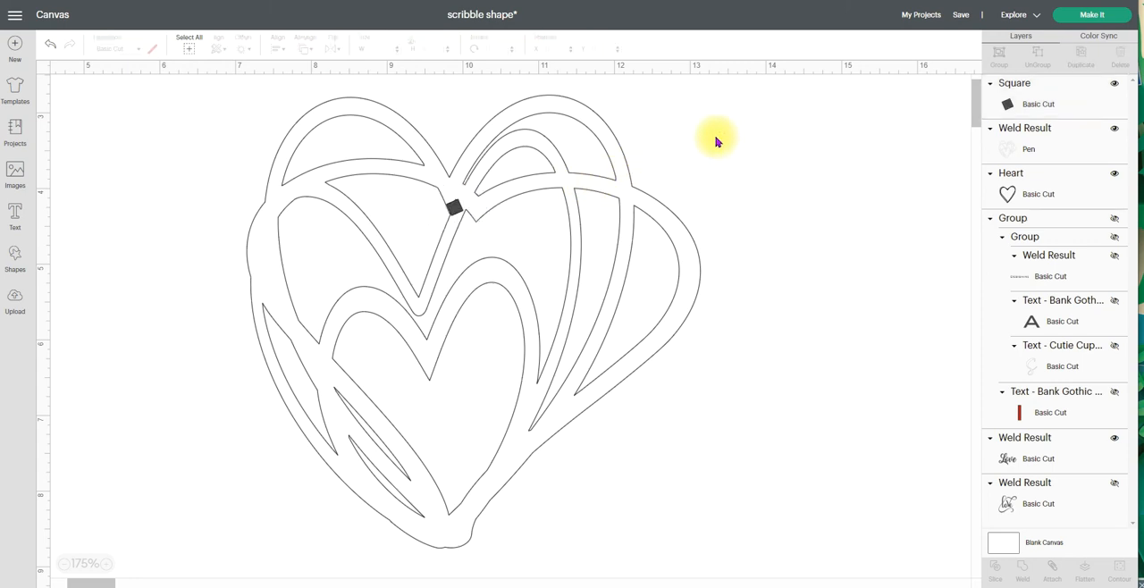
click(455, 211)
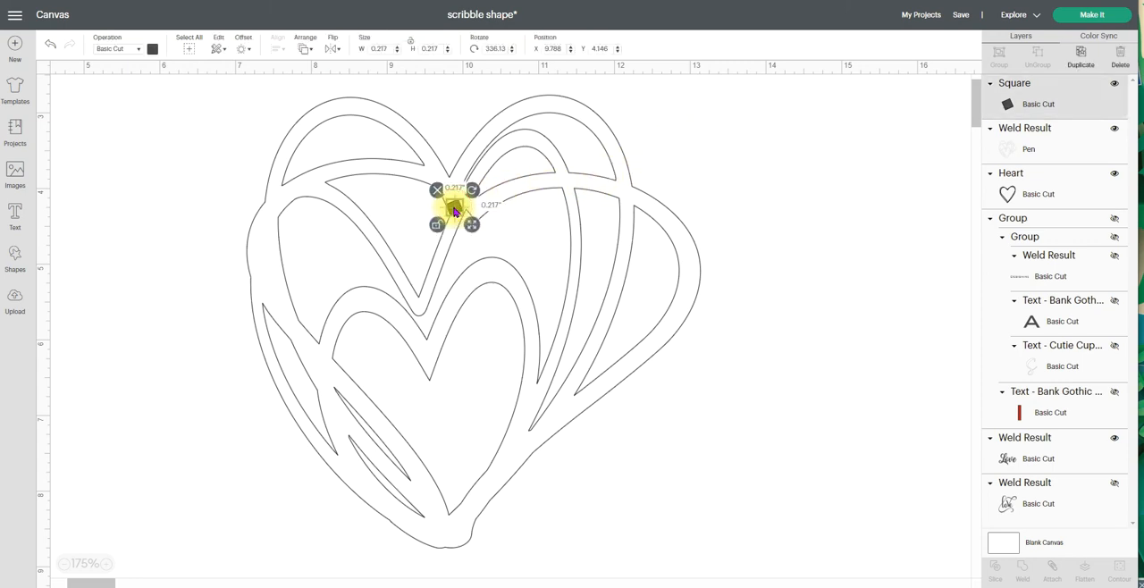
drag(455, 211, 457, 211)
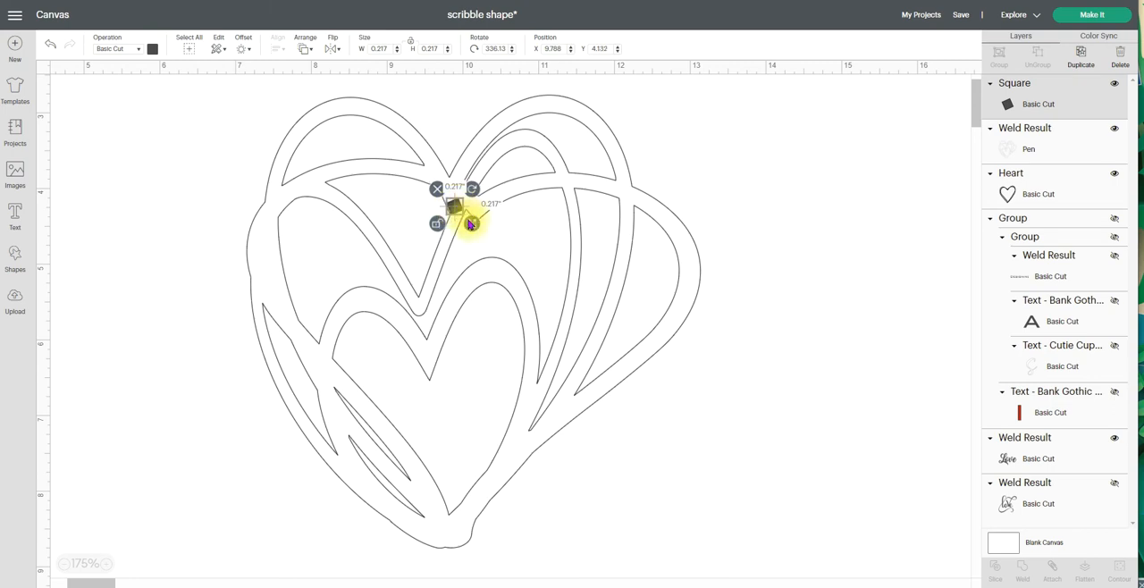
drag(470, 225, 471, 226)
click(662, 148)
click(809, 150)
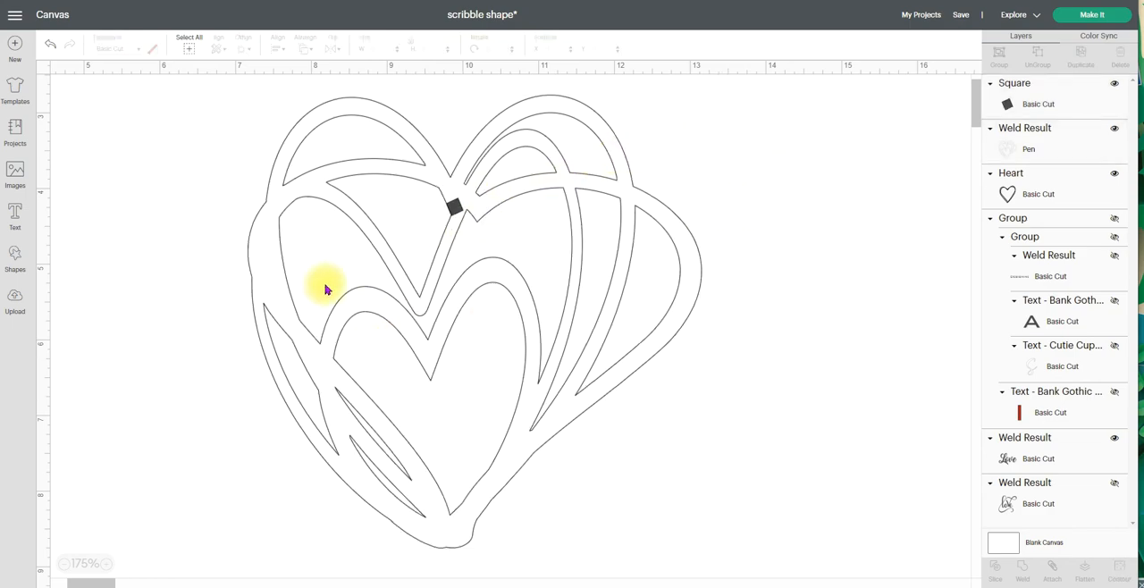
Select the outlined heart together with the small square and weld them into one shape
drag(202, 134, 578, 297)
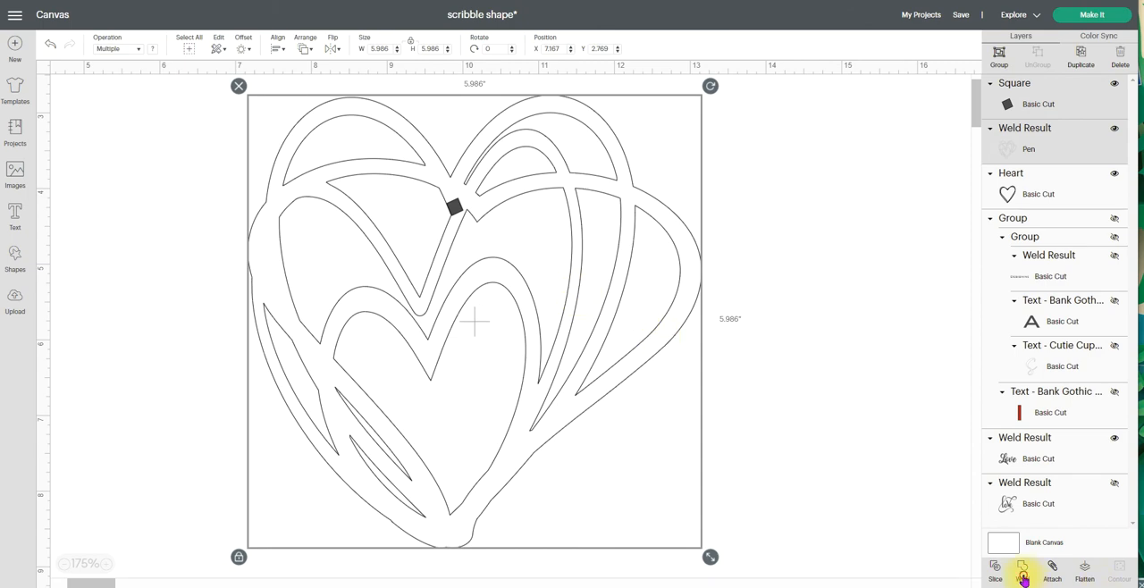
click(957, 557)
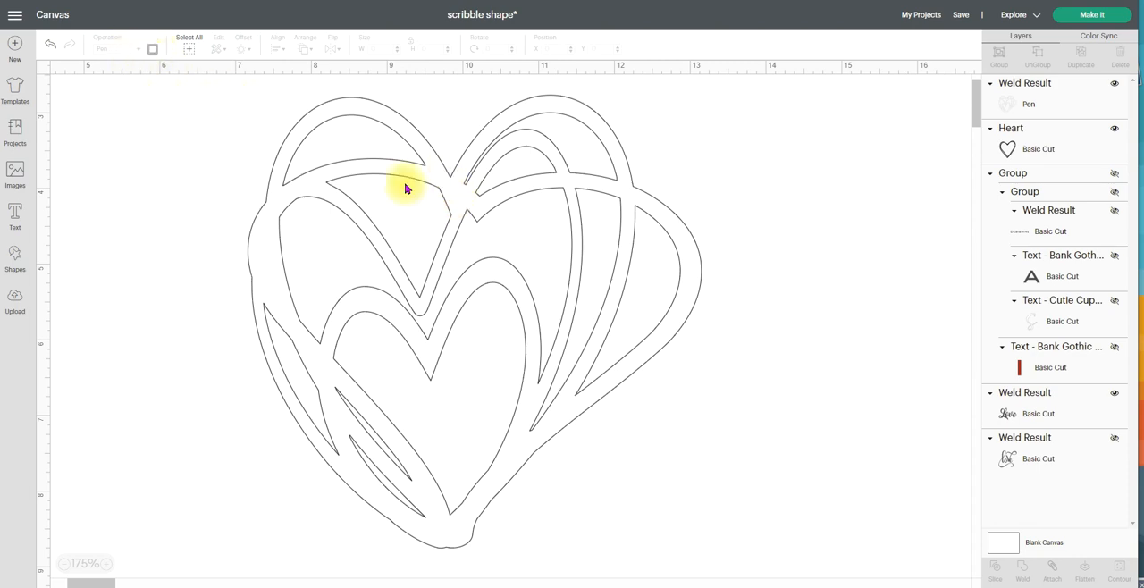
Change the patched heart from Pen to Basic Cut and scale it down proportionally
click(462, 191)
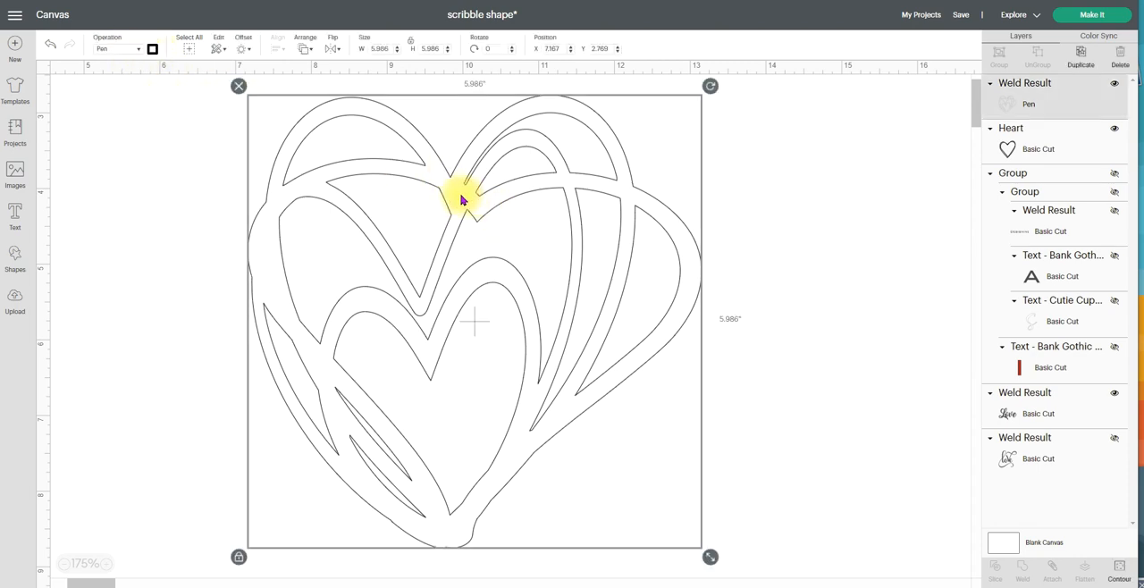
click(140, 52)
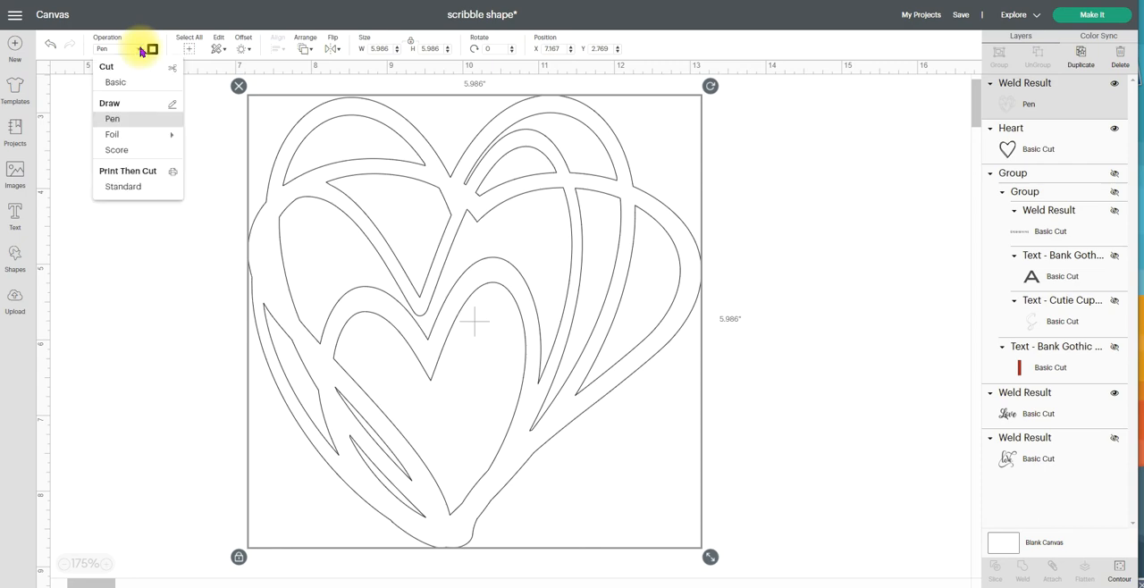
click(120, 83)
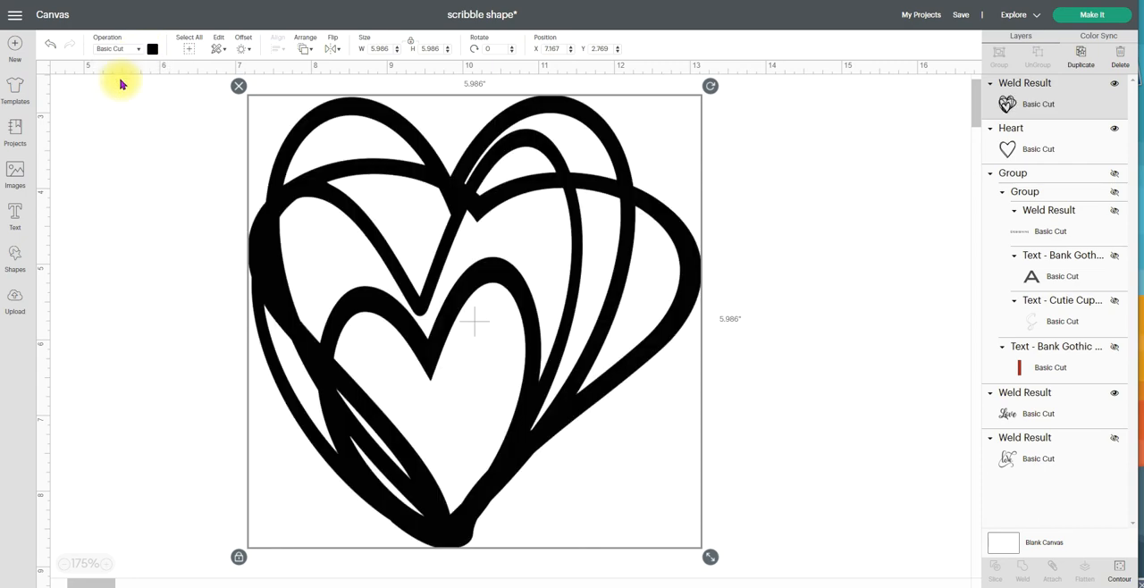
drag(709, 557, 503, 342)
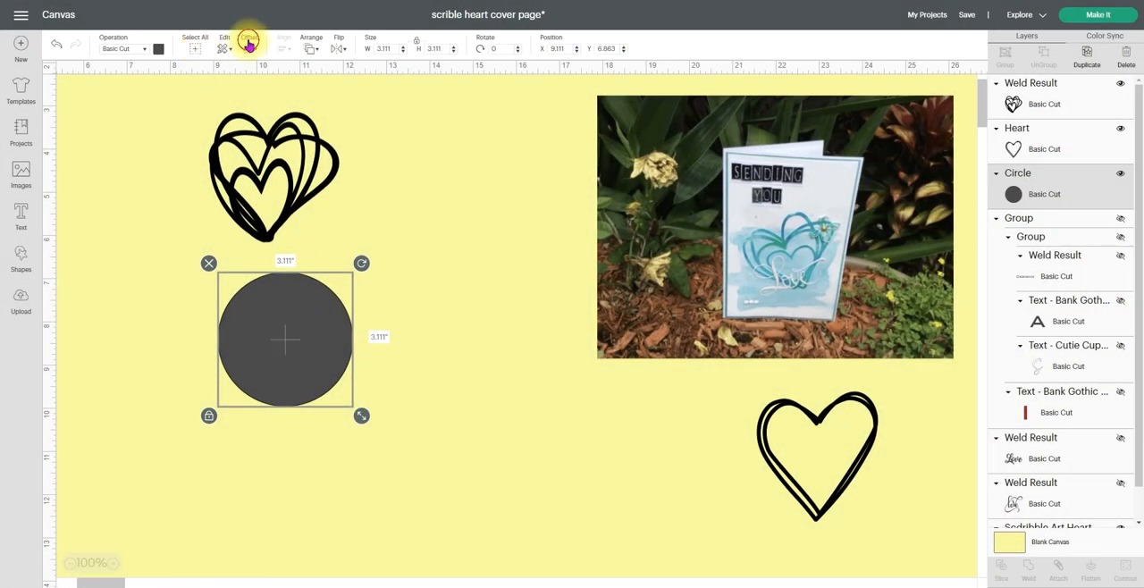
Create an outward offset of the solid circle, then slice the circle and its offset
click(249, 43)
click(296, 188)
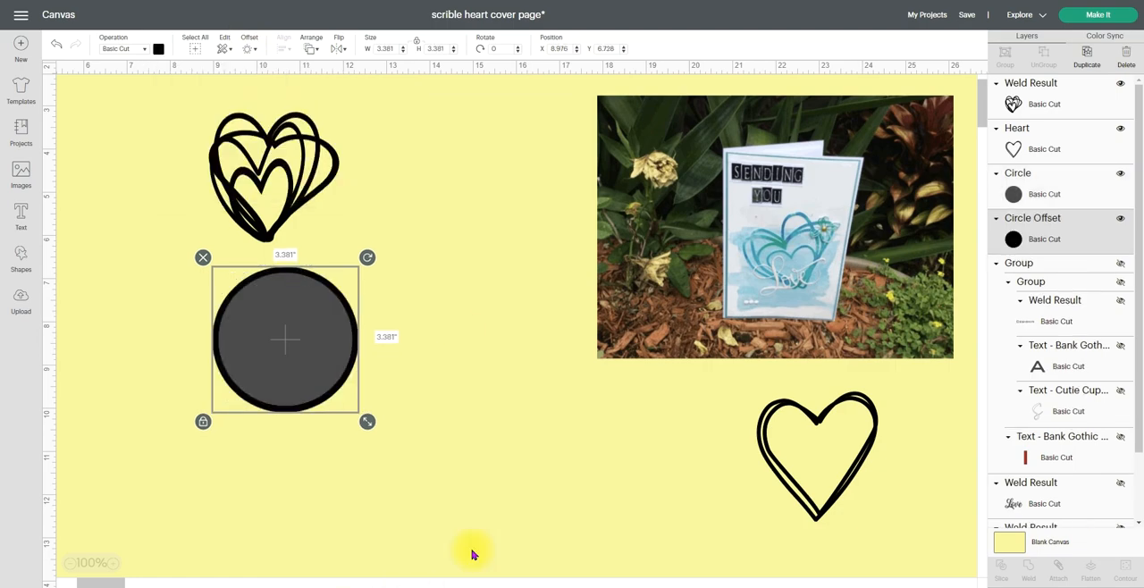
click(279, 456)
click(286, 362)
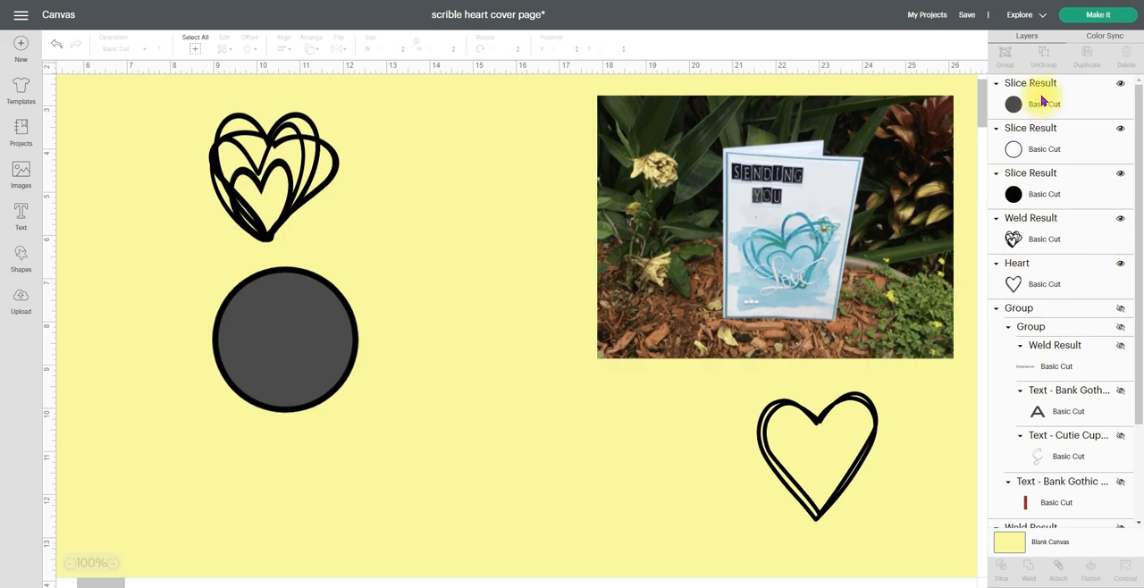
Move the thin ring slice result clear of the solid circles and delete the leftover solid slices
click(1014, 150)
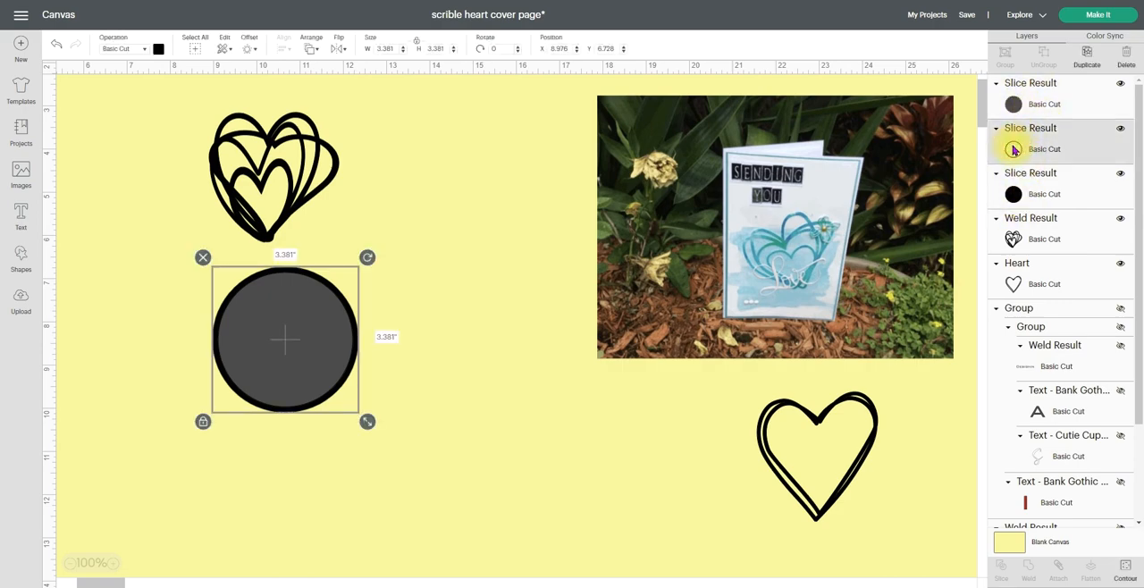
key(Down)
key(Down)
key(Down)
key(Down)
key(Down)
key(Down)
key(Down)
key(Down)
key(Down)
key(Down)
key(Down)
key(Down)
key(Down)
key(Down)
key(Down)
key(Down)
key(Down)
key(Down)
key(Down)
key(Down)
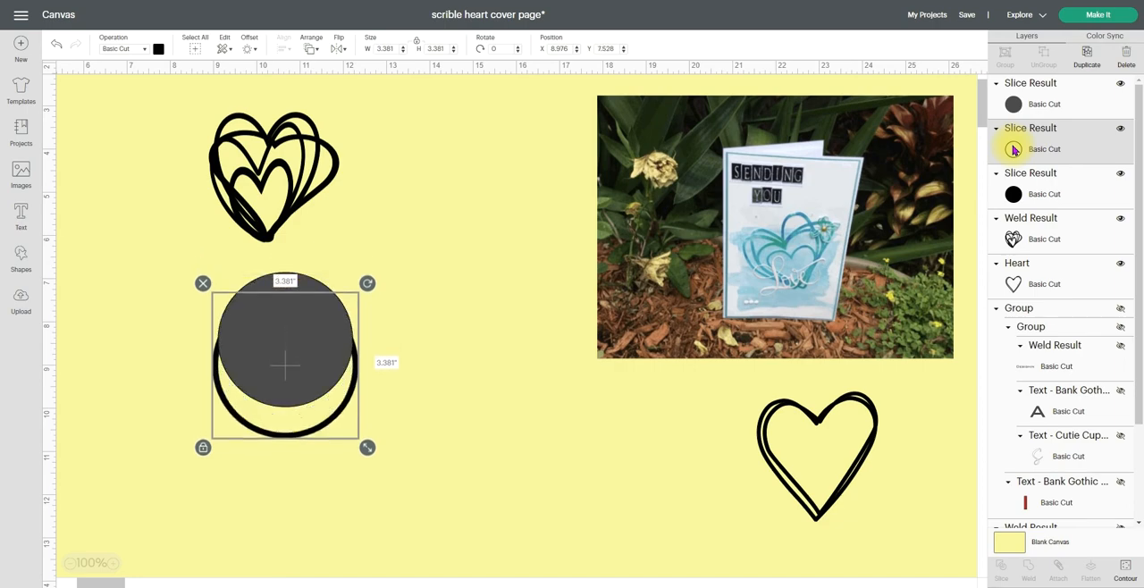
key(Down)
key(Down)
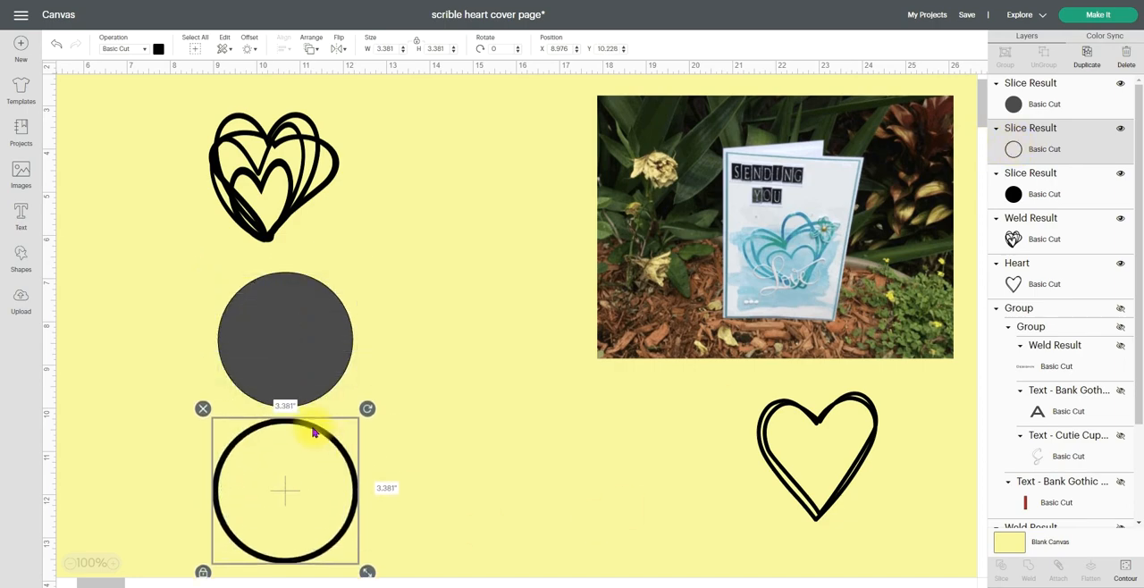
drag(318, 432, 479, 359)
drag(204, 263, 223, 302)
key(Delete)
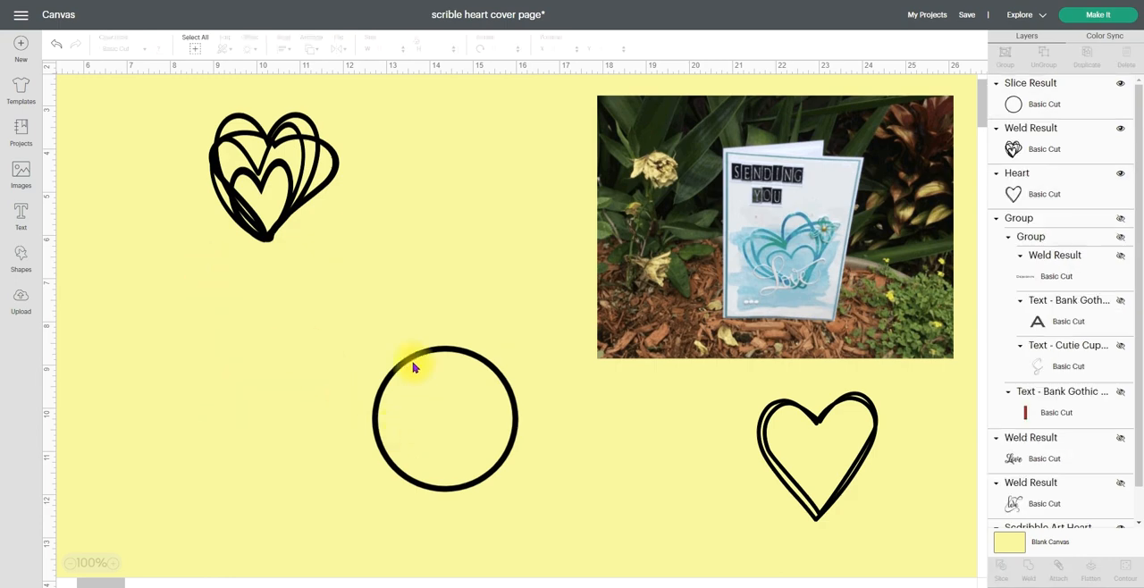
Place the ring below the scribble heart and duplicate it three times
drag(399, 351, 183, 273)
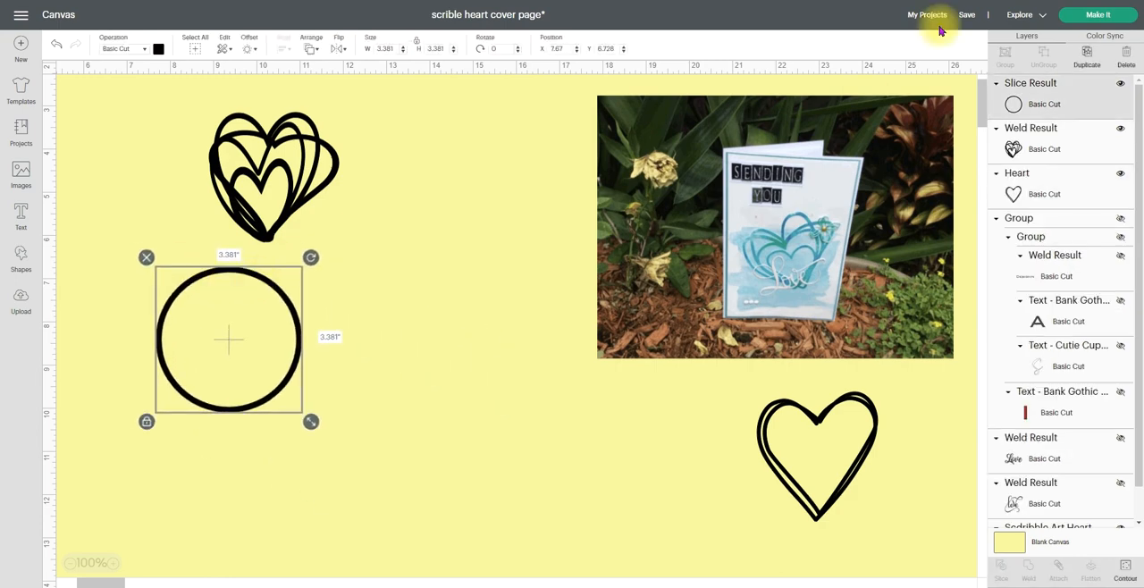
click(1087, 59)
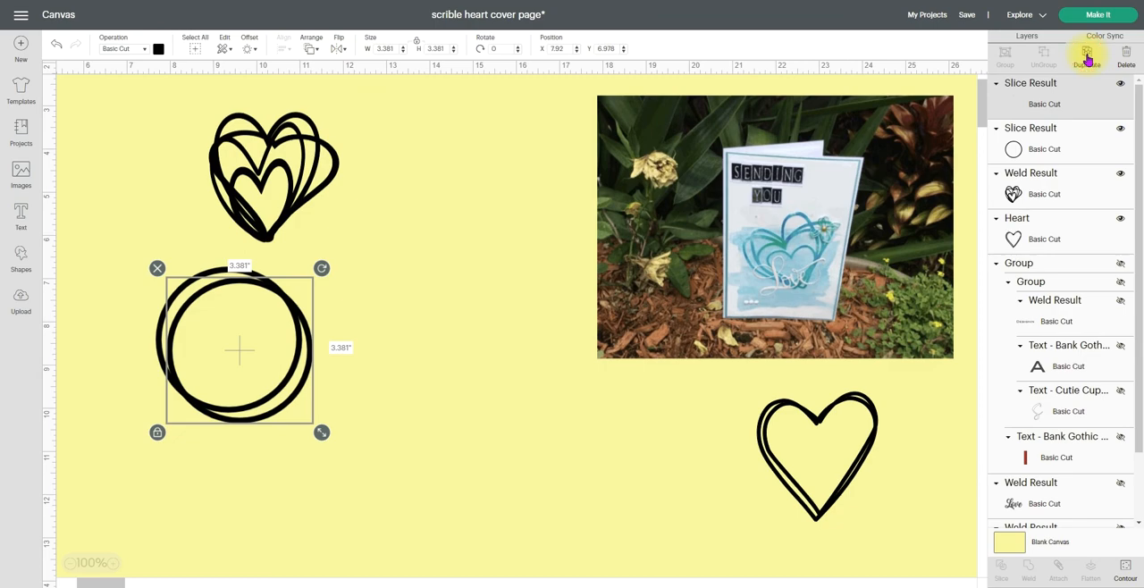
click(1087, 59)
click(1087, 59)
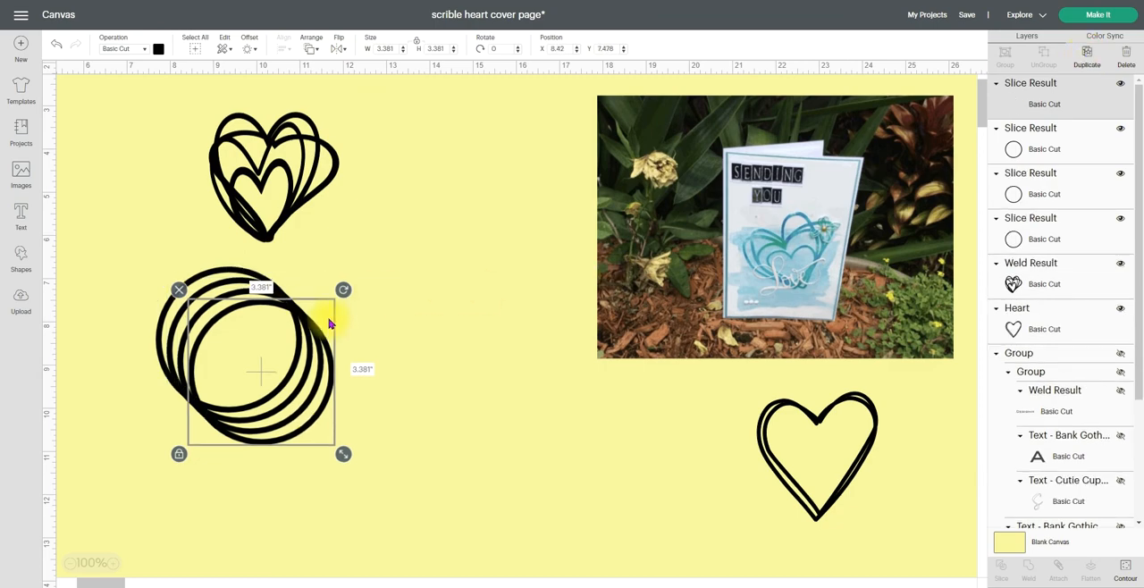
Rearrange the ring copies so all four overlap off-centre like a hand-drawn scribble circle
drag(312, 329, 475, 260)
mouse_move(255, 289)
mouse_down()
mouse_move(207, 281)
mouse_move(215, 264)
mouse_move(239, 280)
mouse_up()
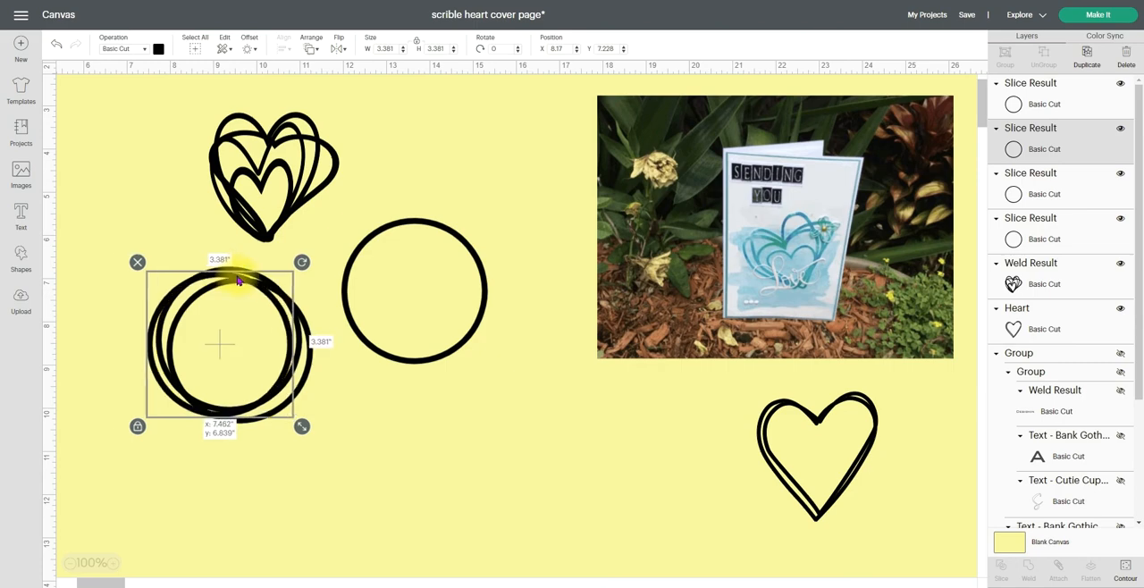
drag(307, 383, 282, 355)
drag(349, 326, 146, 391)
click(116, 514)
Select all four overlapping rings, weld them into one shape and move it across the canvas
drag(113, 492, 357, 285)
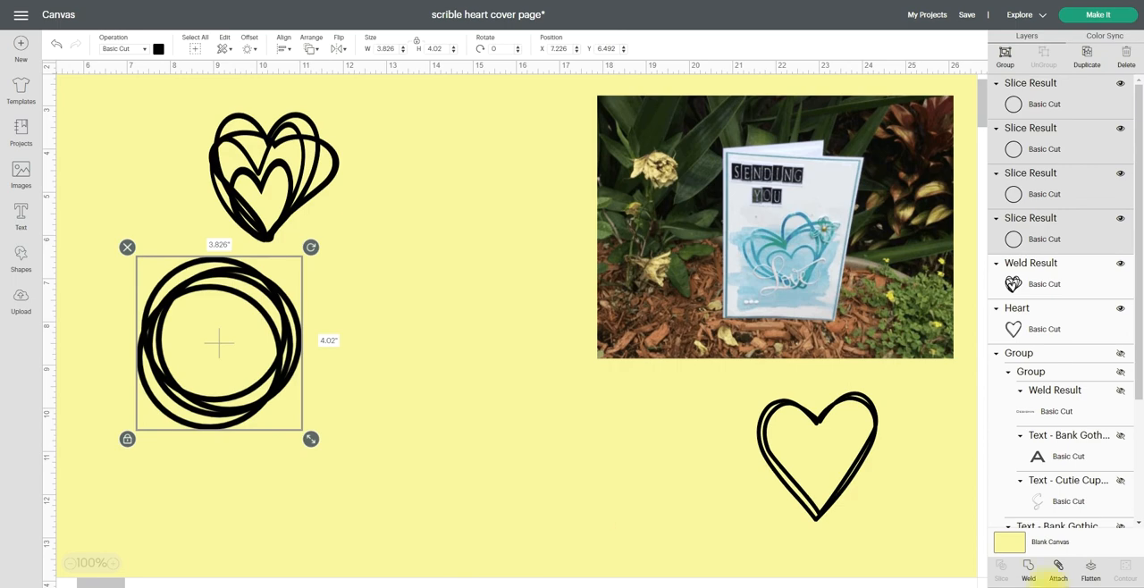
click(1031, 574)
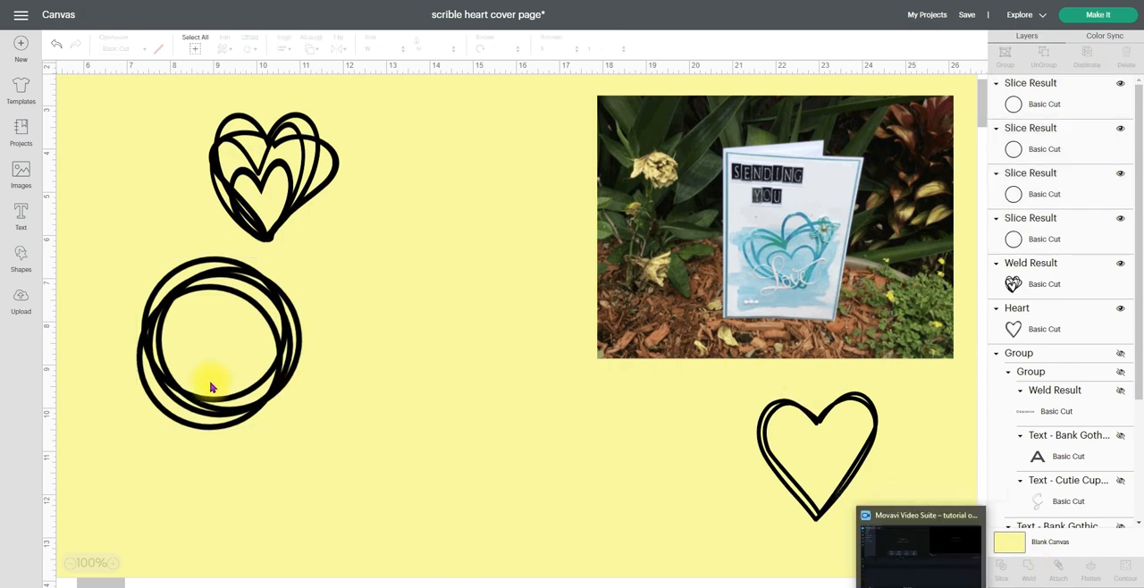
drag(219, 317, 359, 325)
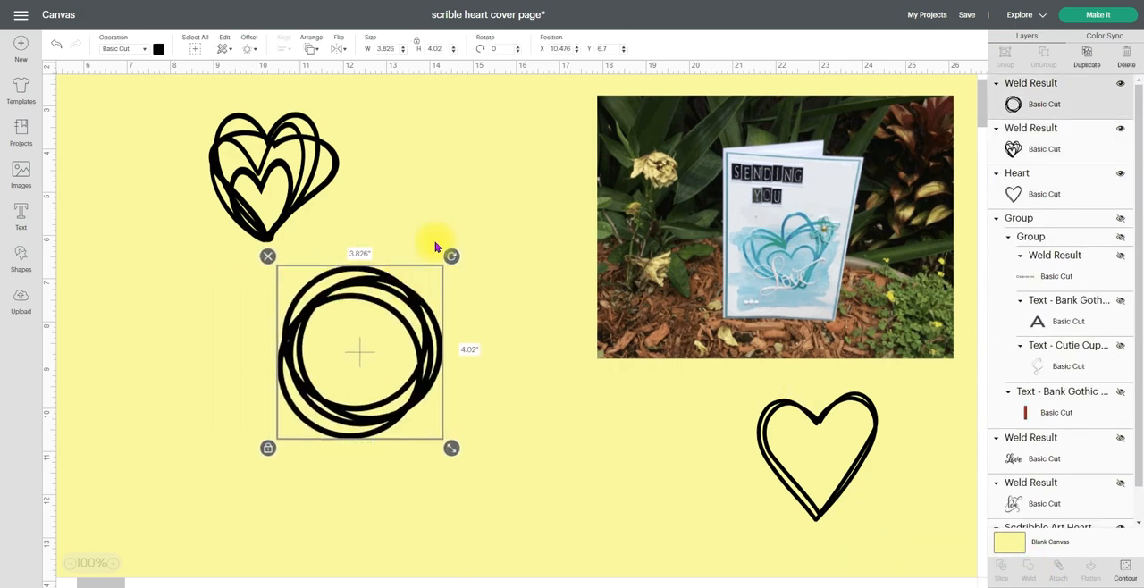
Switch the welded scribble circle to Pen and hide its smallest sliver using Hide Contour
click(146, 49)
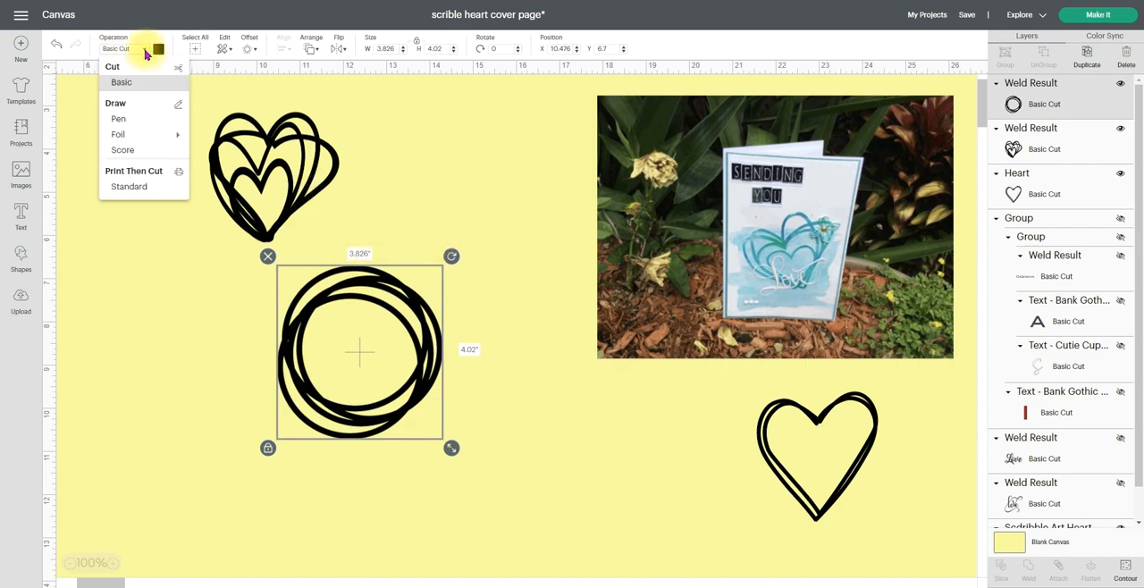
click(127, 118)
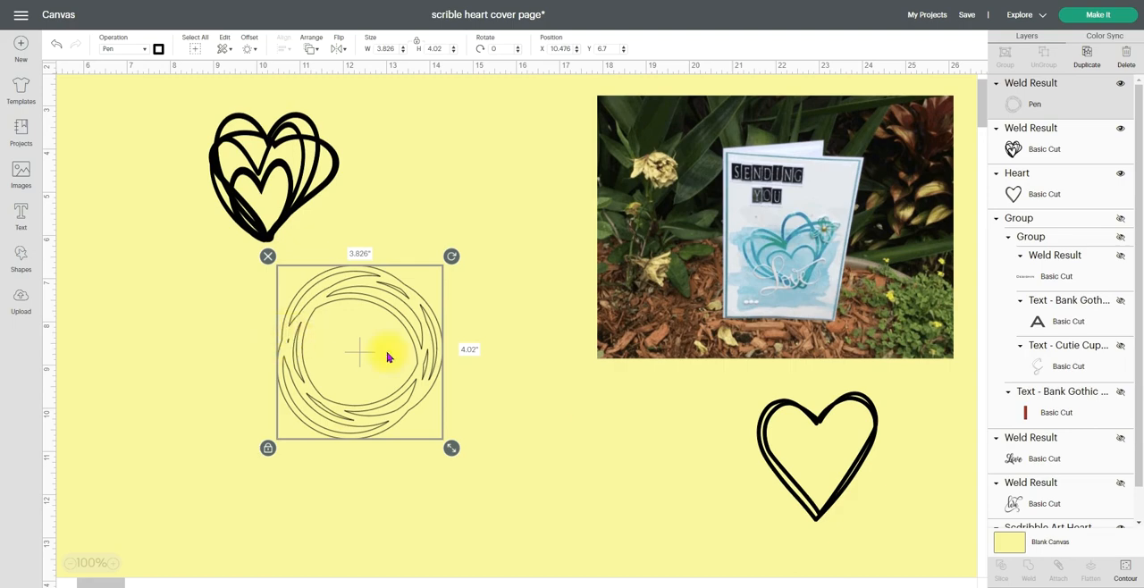
click(1125, 572)
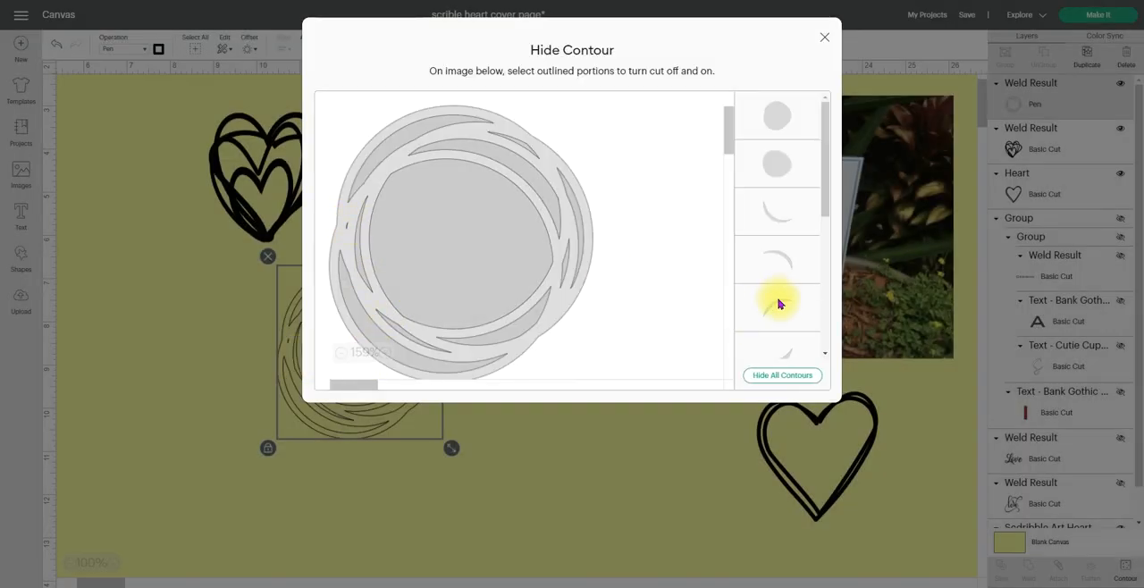
scroll(775, 313, down, 5)
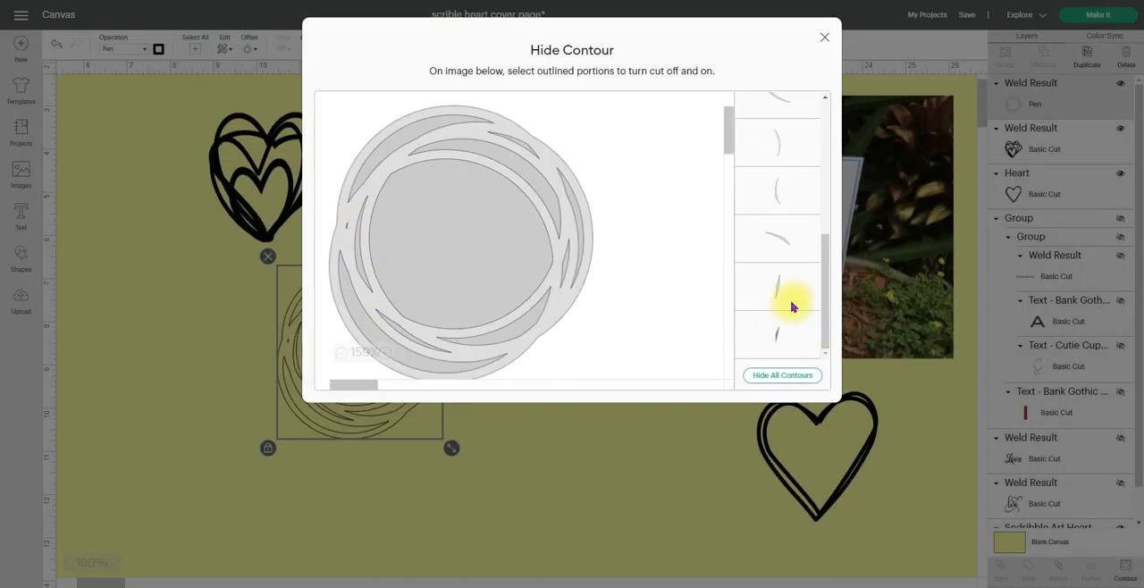
scroll(789, 305, up, 5)
scroll(786, 310, down, 5)
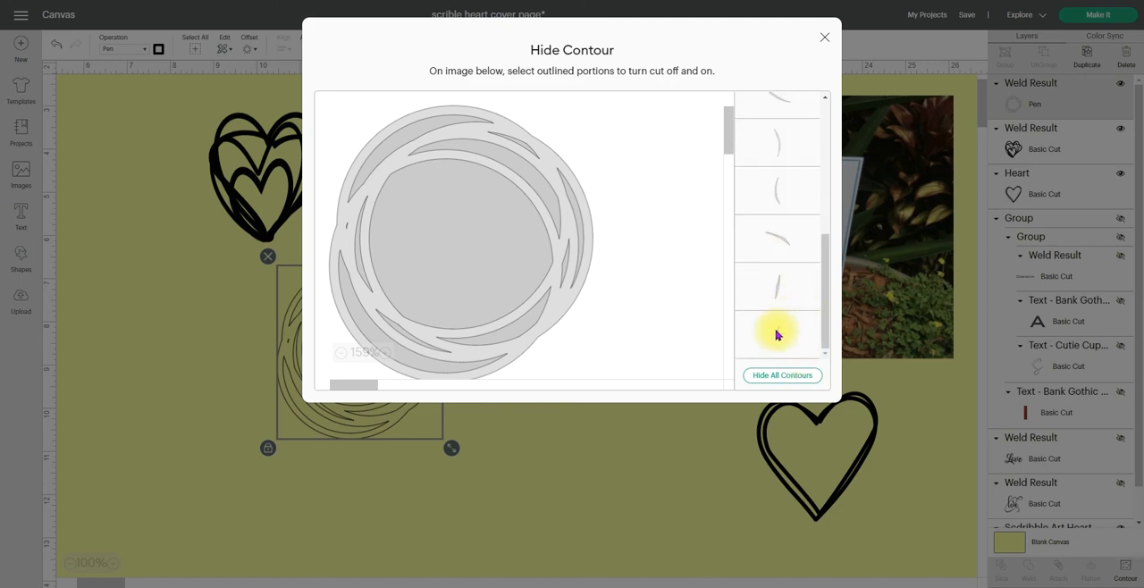
click(776, 334)
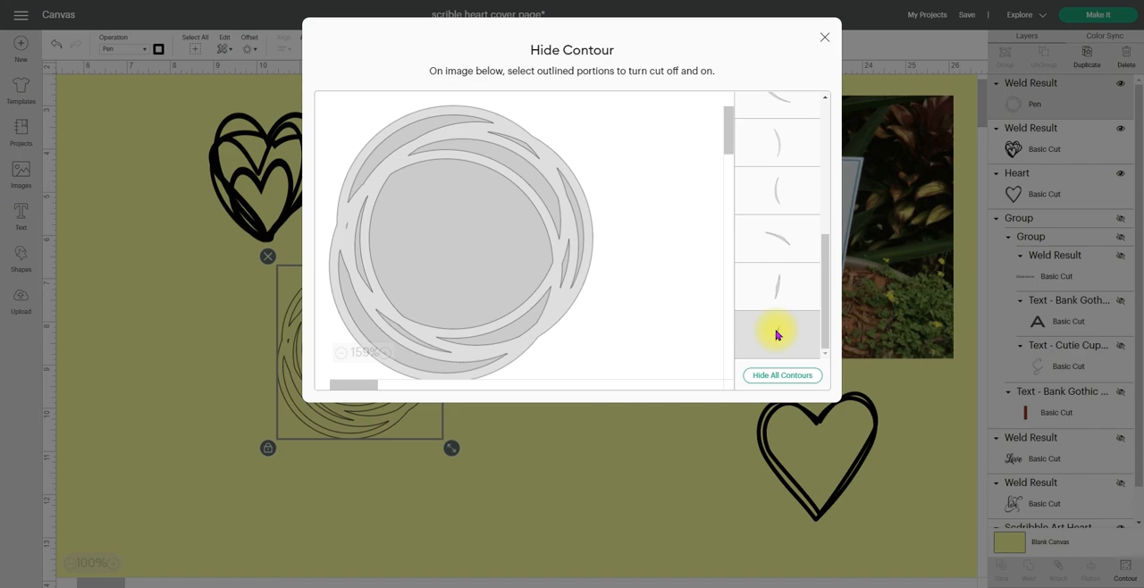
click(820, 36)
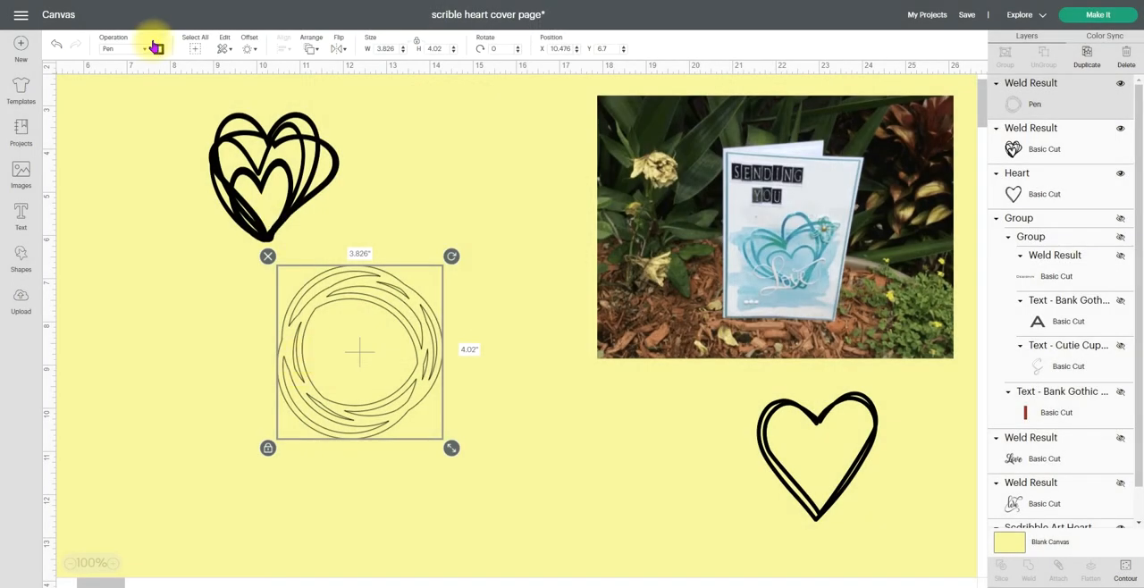
Change the scribble circle back to Basic Cut and reposition it on the canvas
click(146, 53)
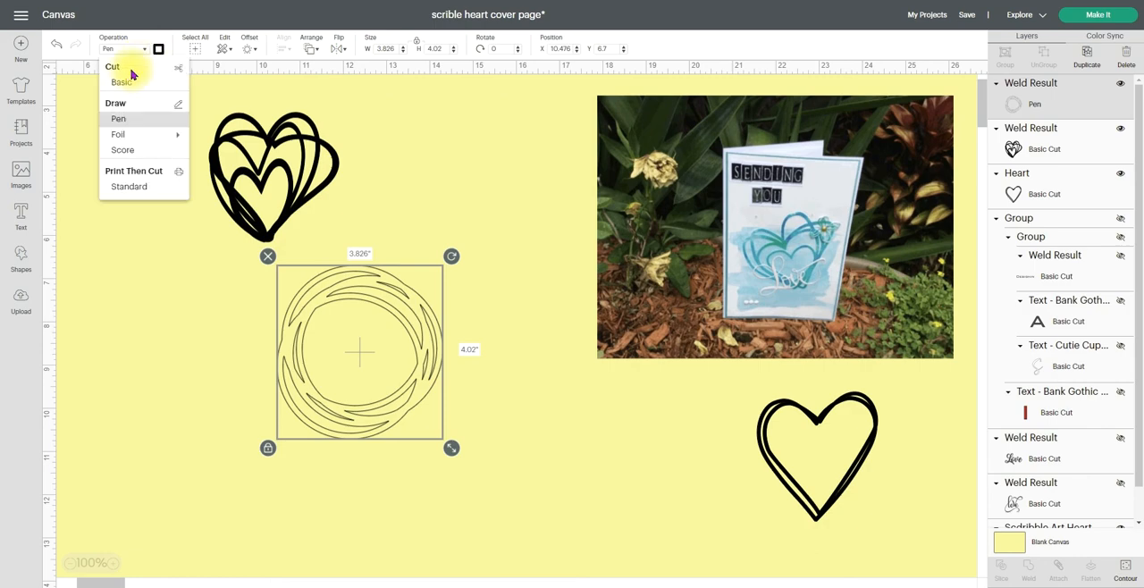
click(123, 81)
drag(329, 413, 443, 258)
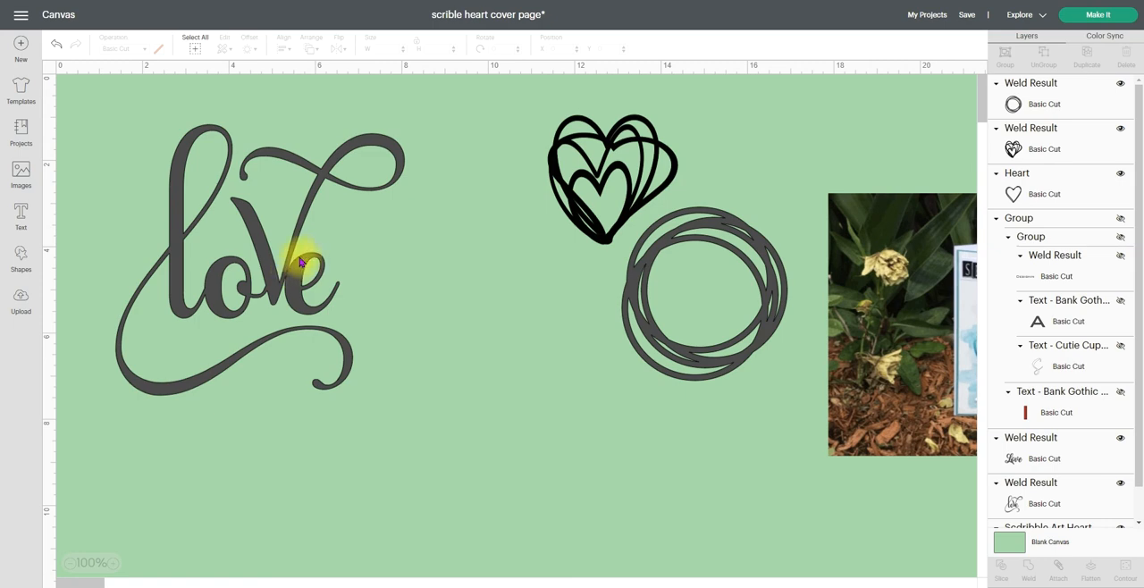
Reposition the large "love" lettering on the canvas and hide its layer
drag(271, 271, 337, 282)
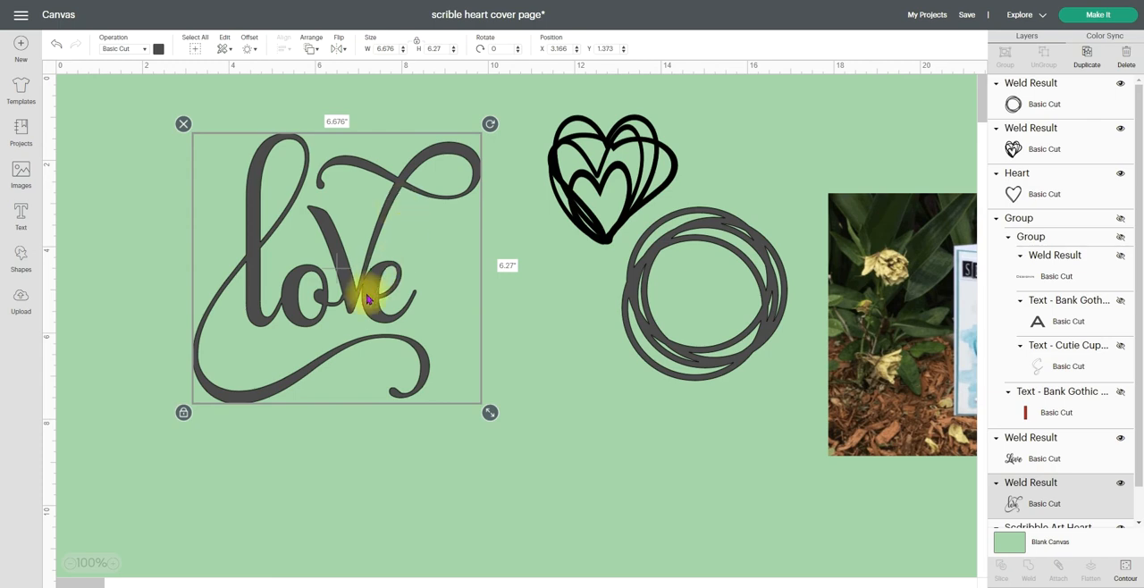
drag(363, 296, 338, 293)
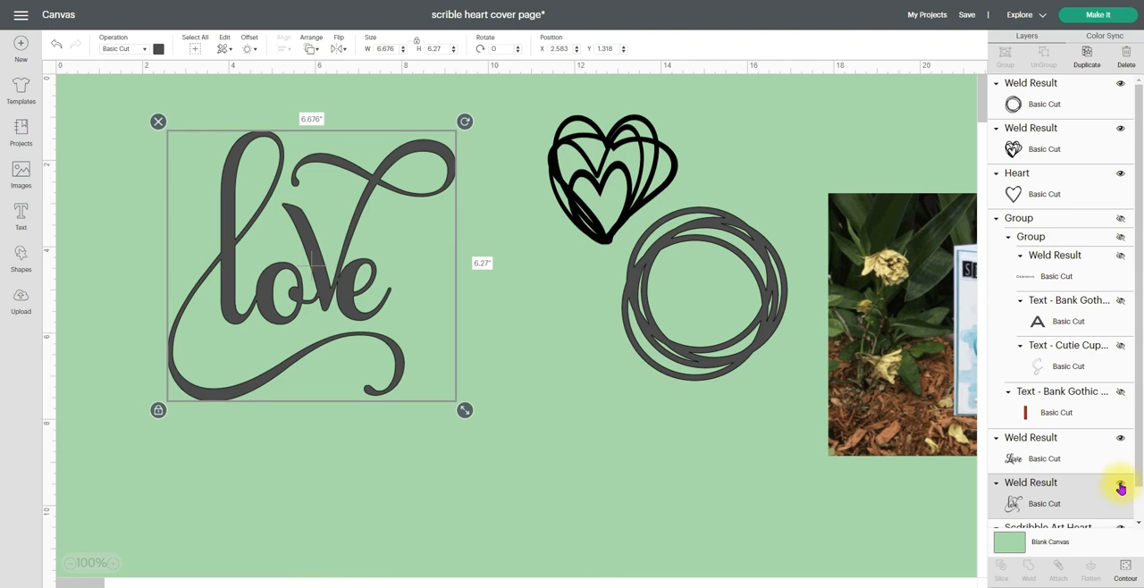
click(1119, 487)
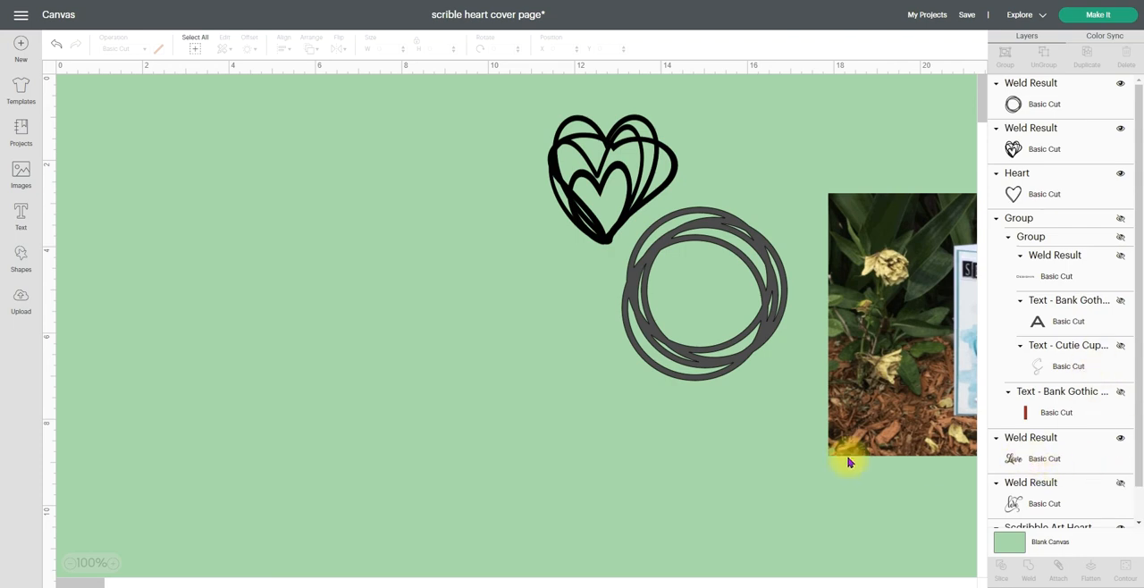
Try out the Amarillo font with the sample text "amarillo" and delete the text
click(19, 211)
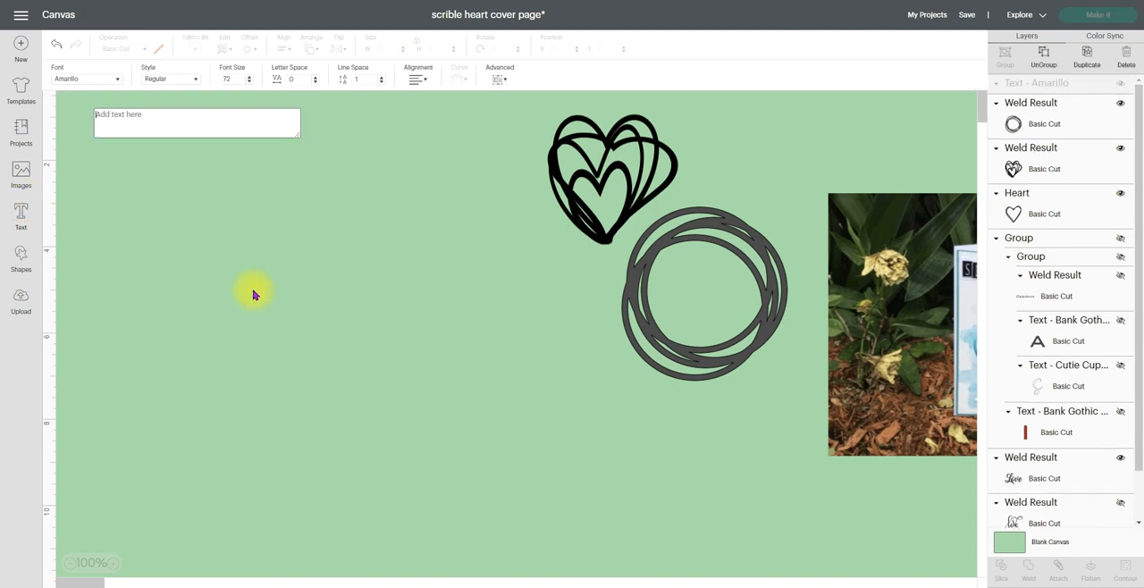
text(amar)
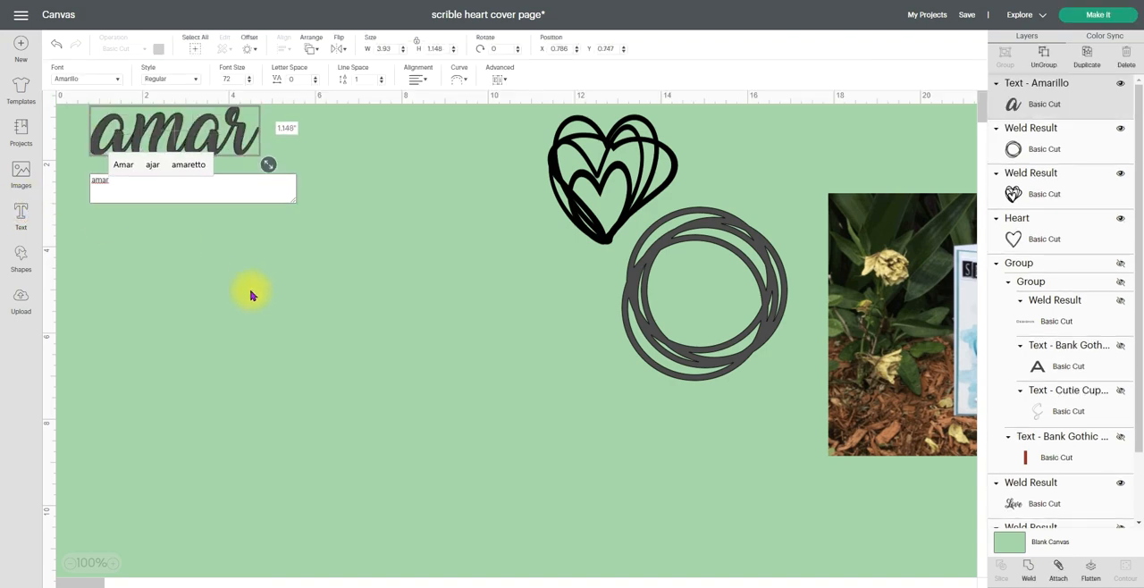
text(illo)
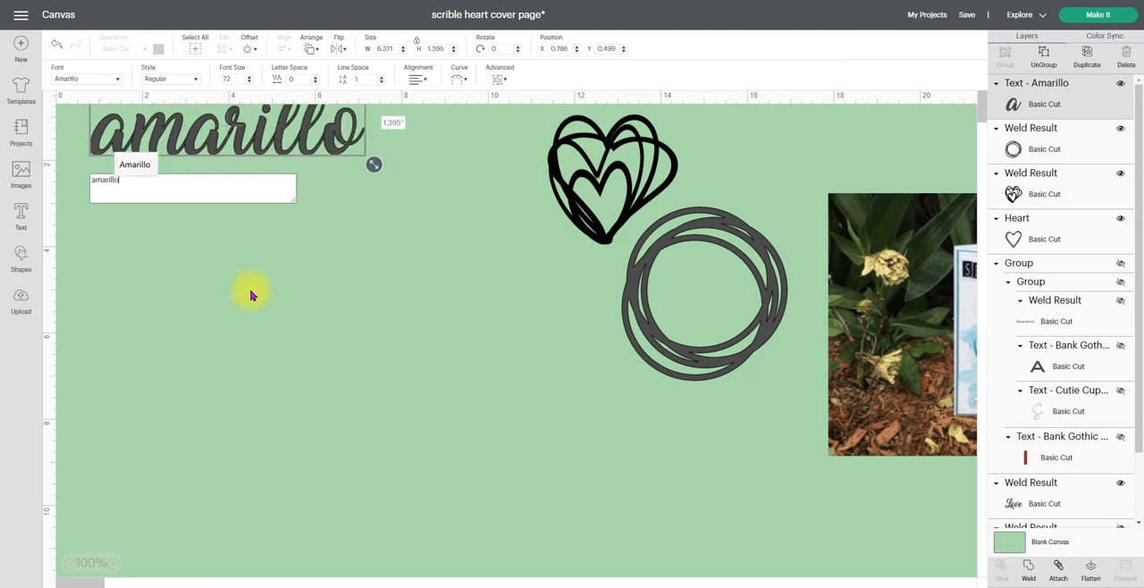
drag(229, 127, 375, 350)
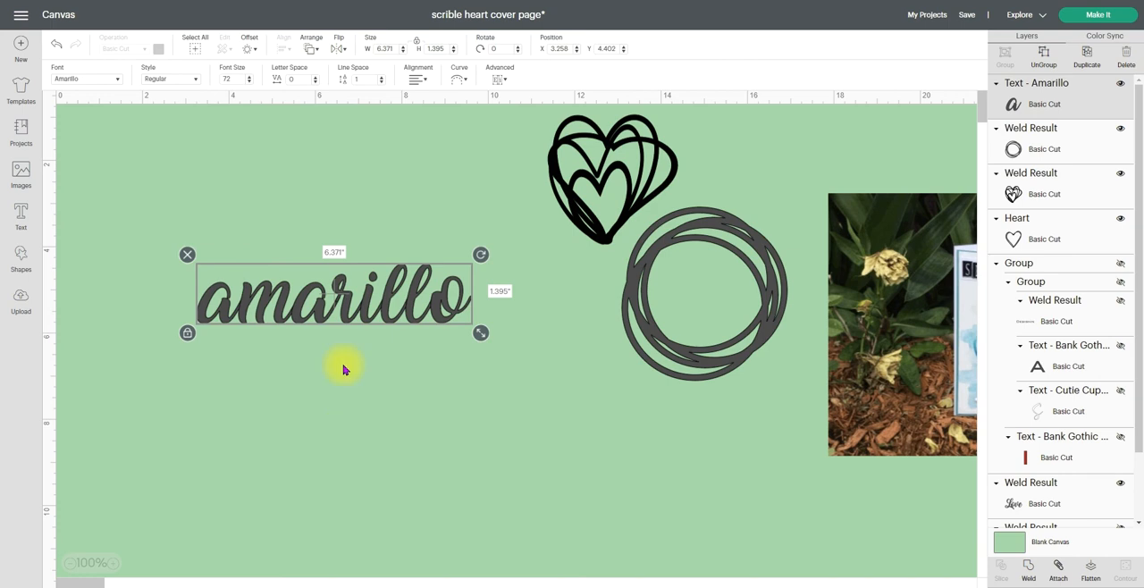
drag(368, 310, 370, 202)
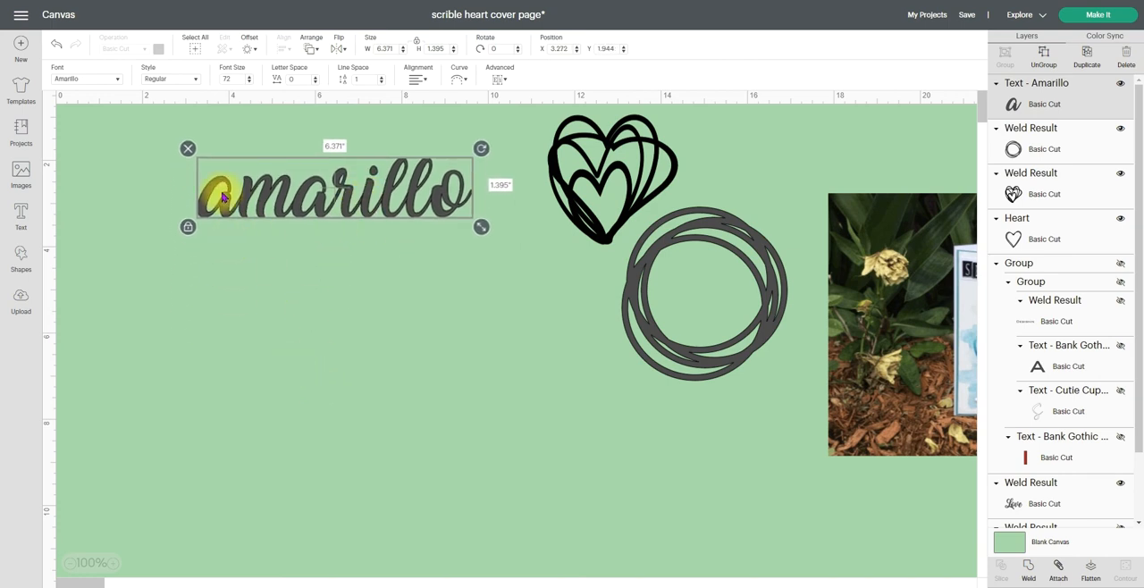
click(187, 149)
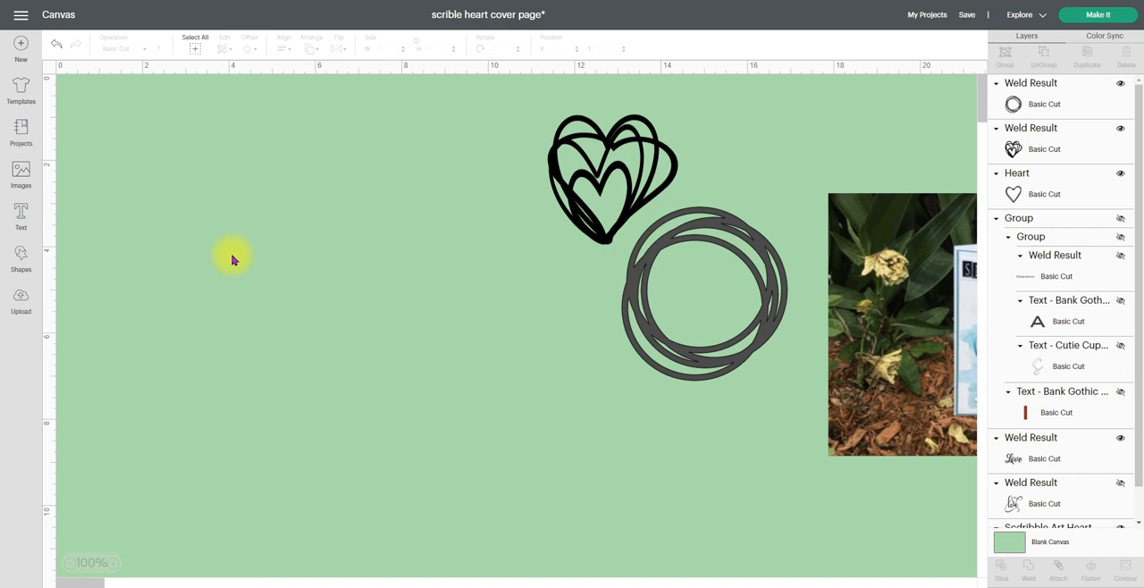
Save the project as a new copy titled "scribble shape"
click(967, 14)
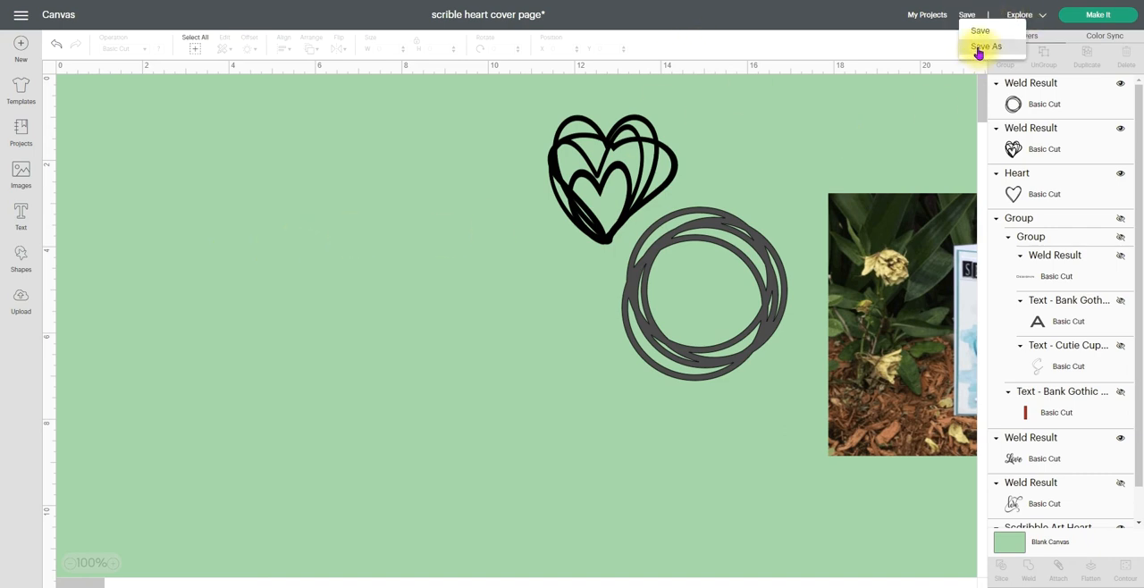
click(979, 47)
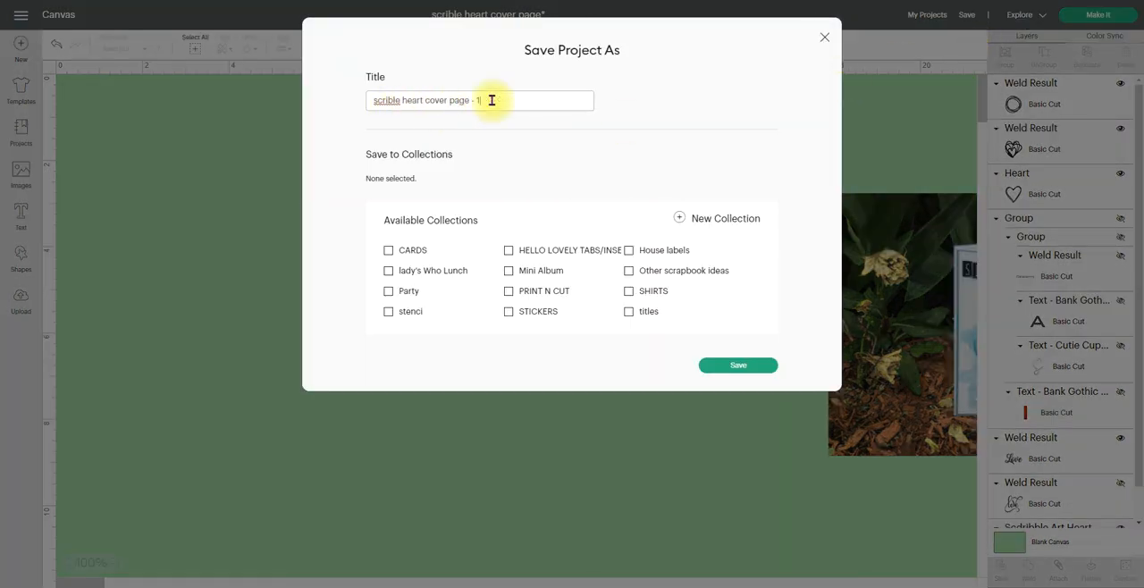
drag(491, 100, 318, 109)
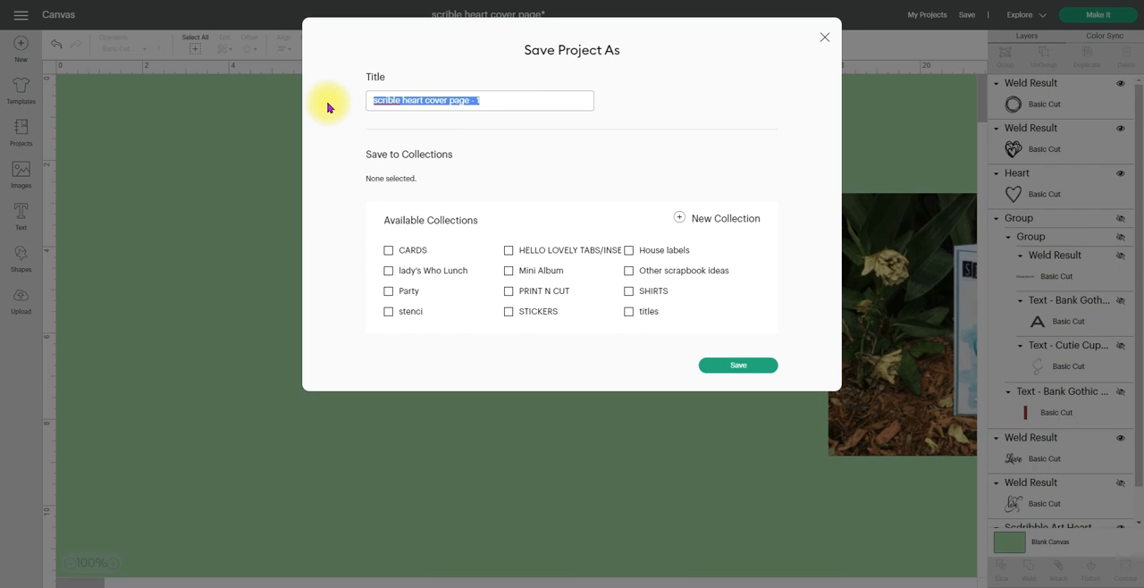
text(scribble shape)
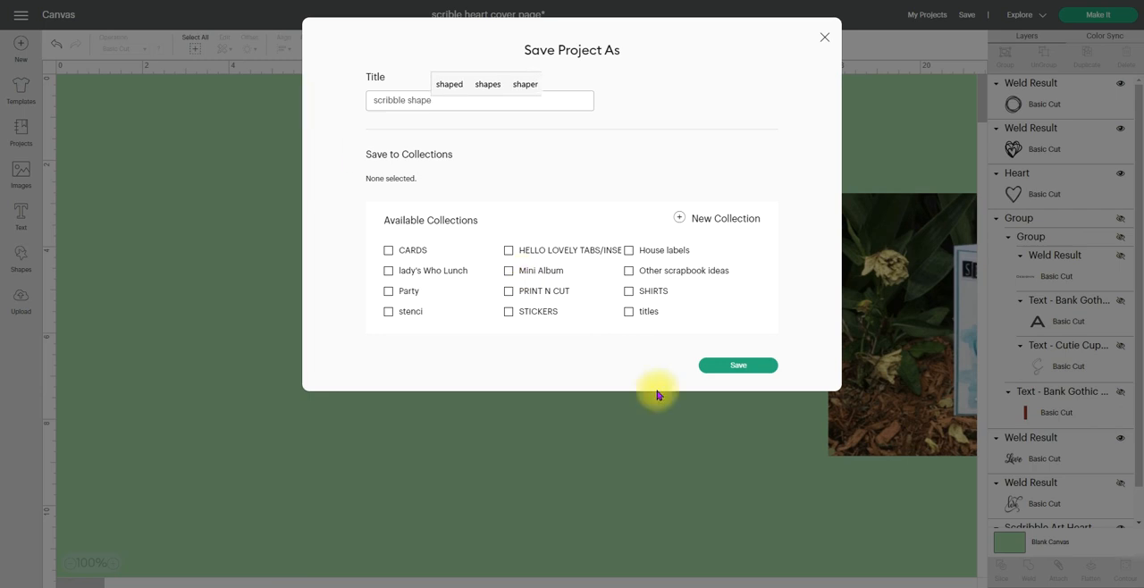
click(735, 368)
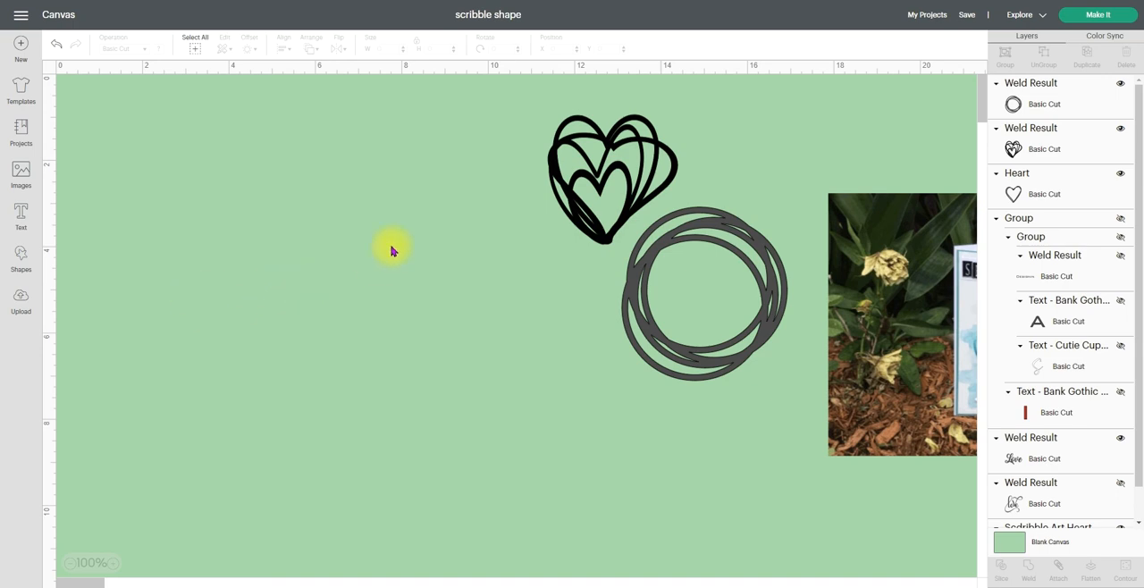
Add the text "Love" in the Amarillo font and move it to an open area of the canvas
click(20, 219)
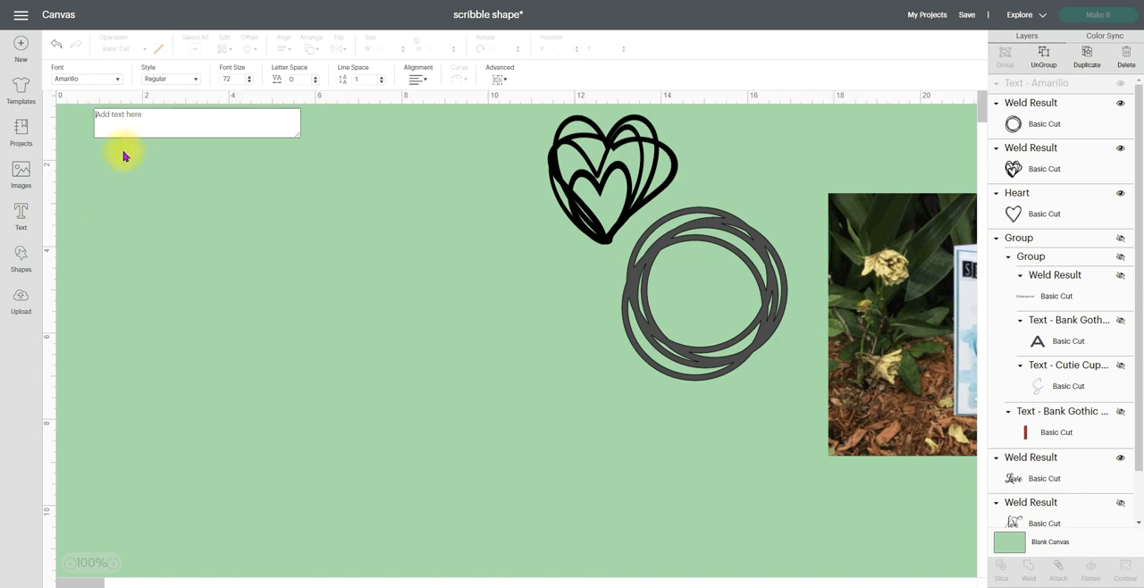
text(L)
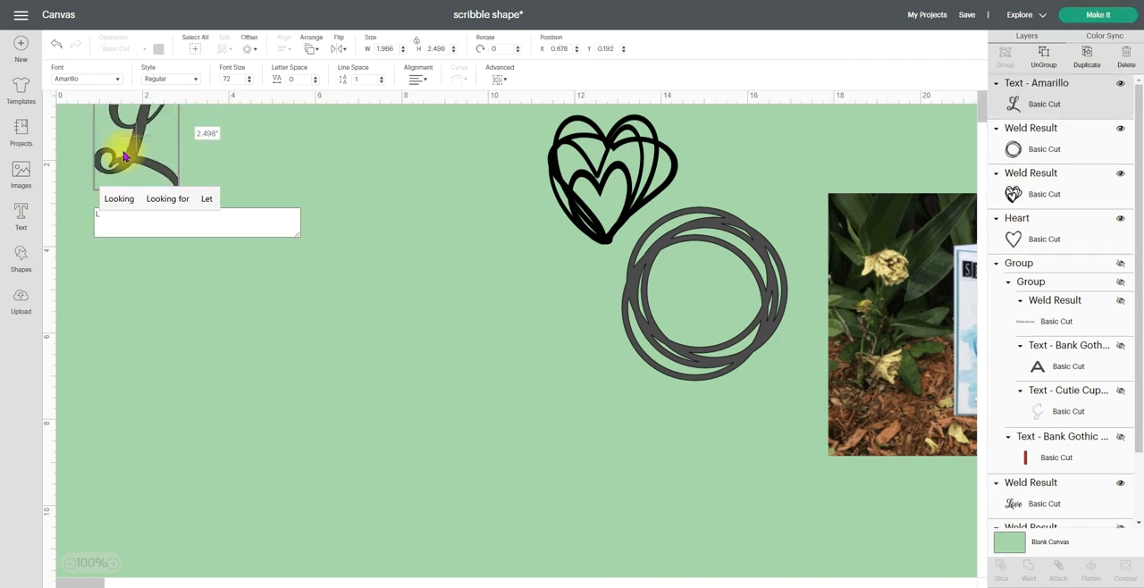
text(ove)
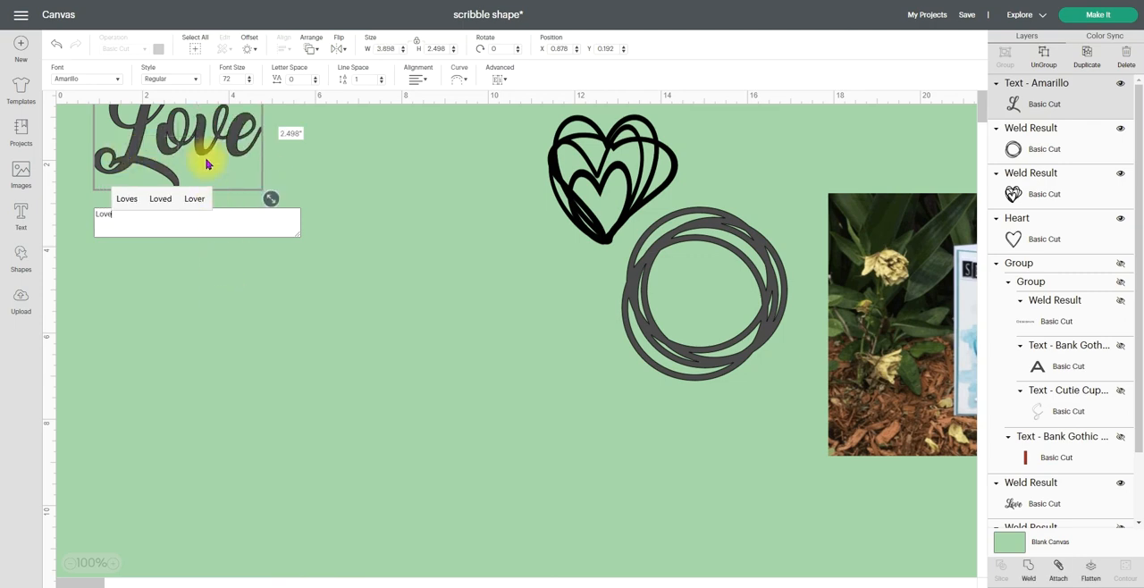
drag(206, 164, 304, 291)
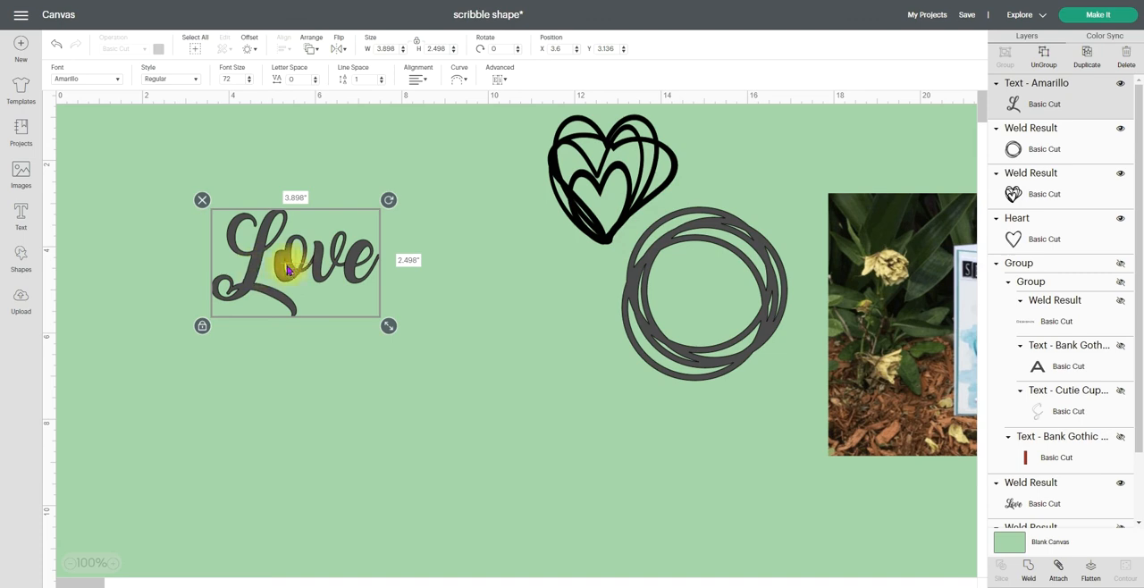
click(344, 393)
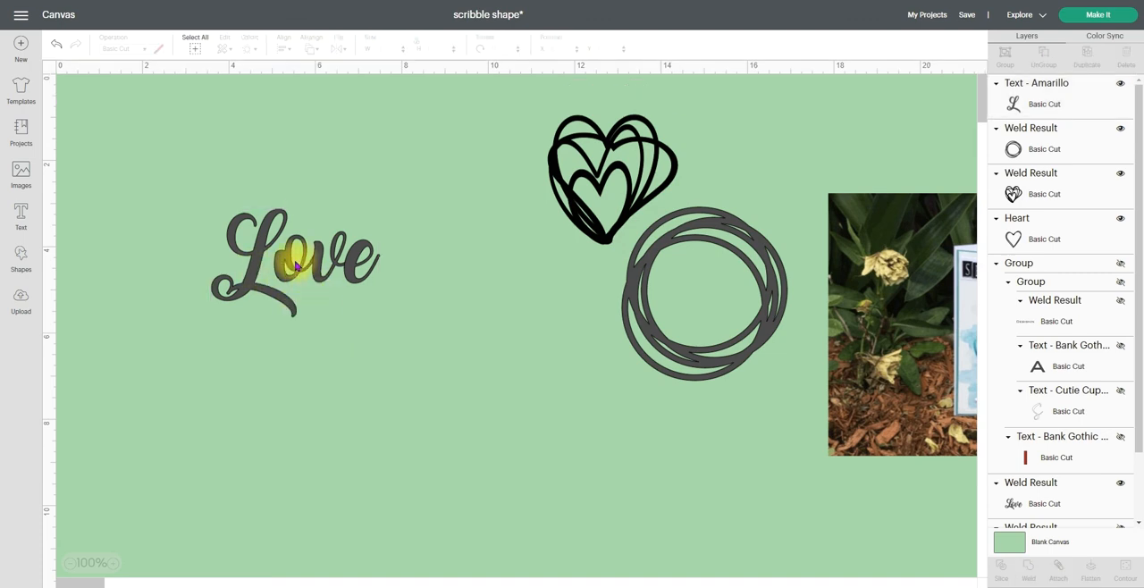
Ungroup the "Love" text to letters and move the "o" in so it overlaps the "L"
drag(293, 267, 305, 275)
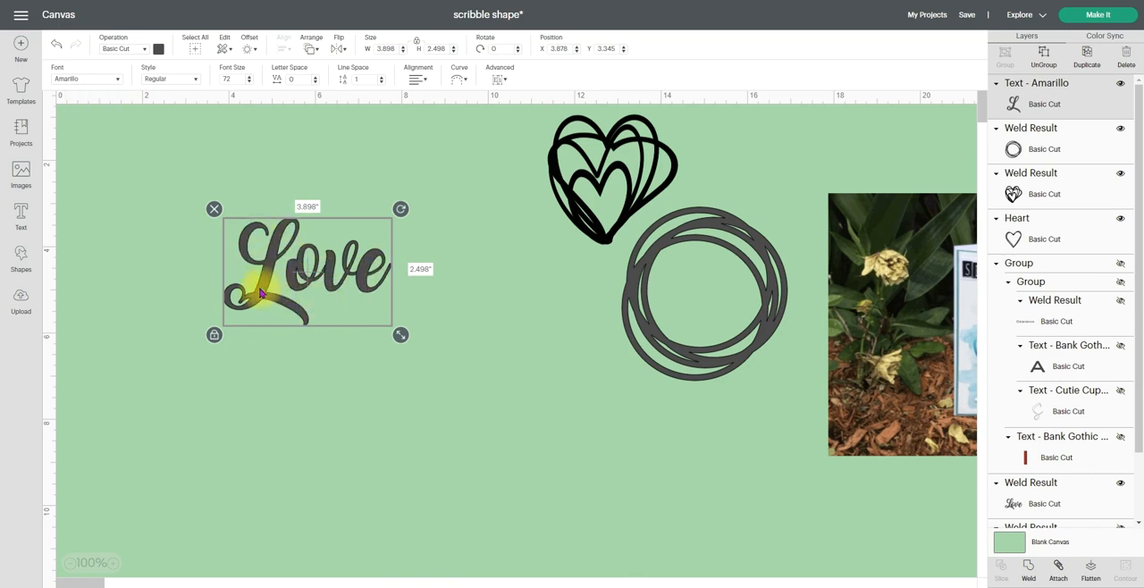
click(500, 78)
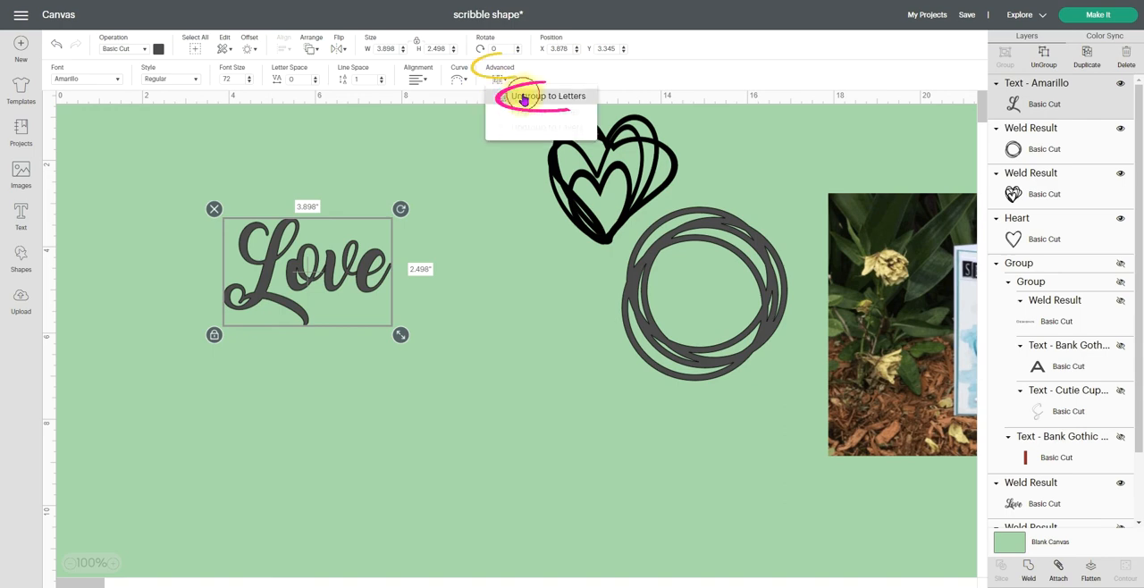
click(523, 98)
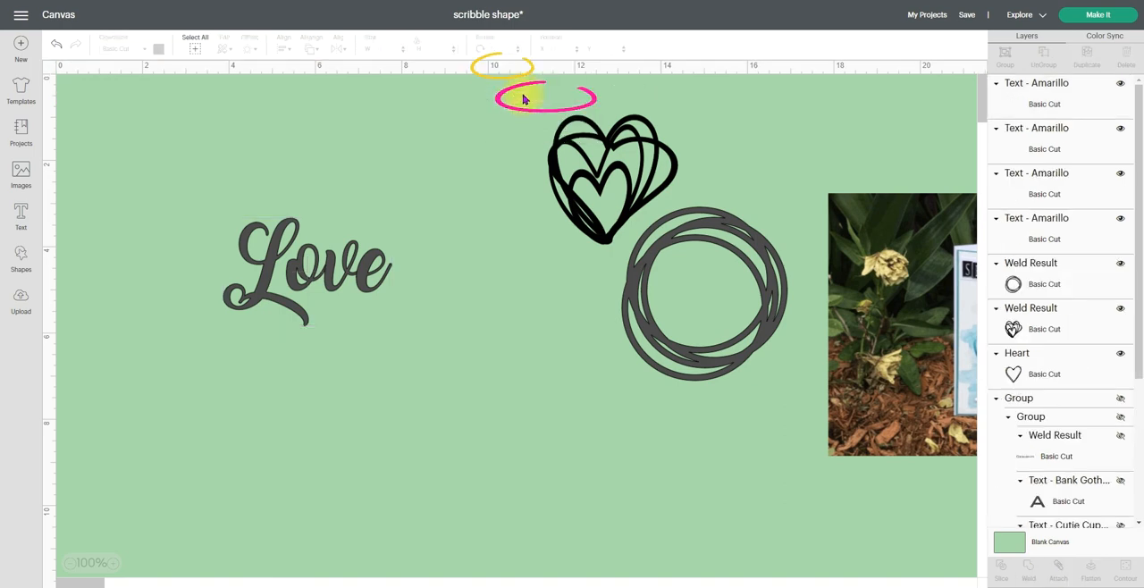
click(292, 286)
drag(292, 285, 286, 293)
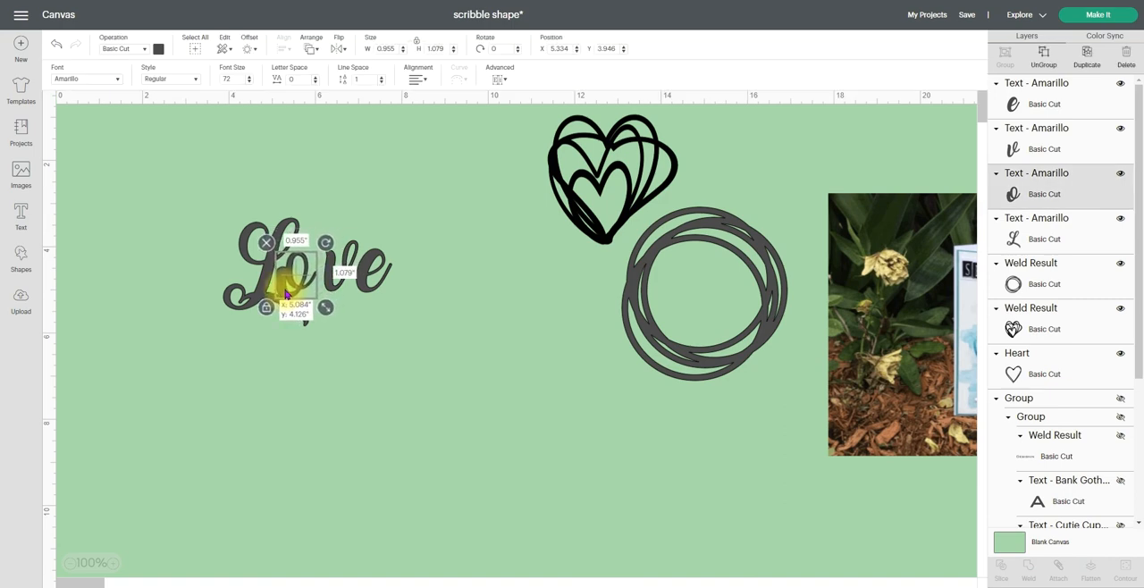
click(325, 369)
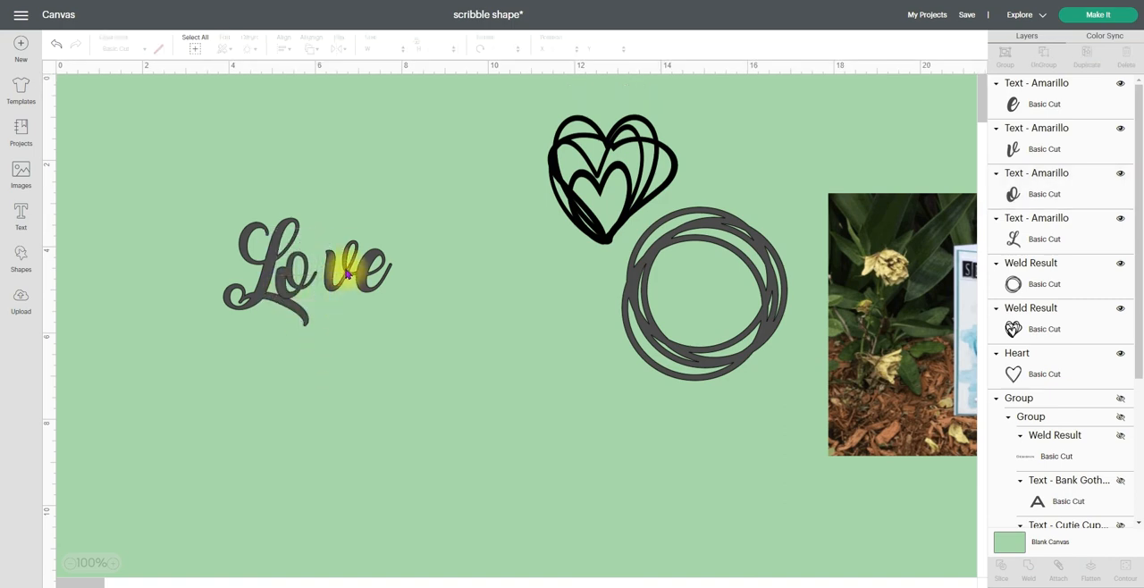
Move the "v" and "e" together so they connect with the "o"
drag(327, 212, 398, 326)
mouse_move(360, 272)
mouse_down()
mouse_move(345, 271)
mouse_move(350, 291)
mouse_up()
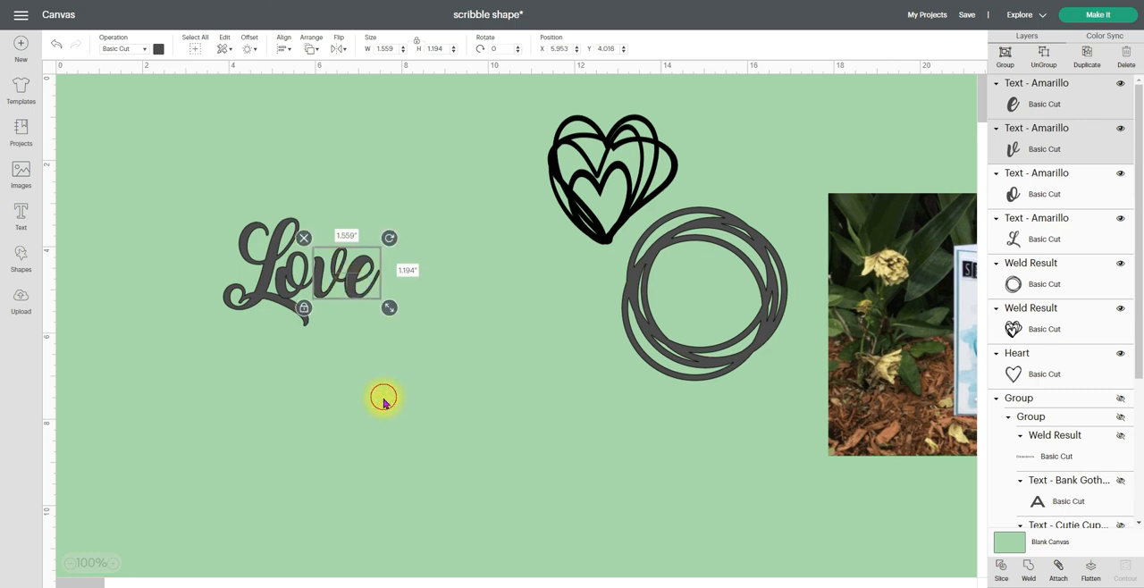
click(382, 398)
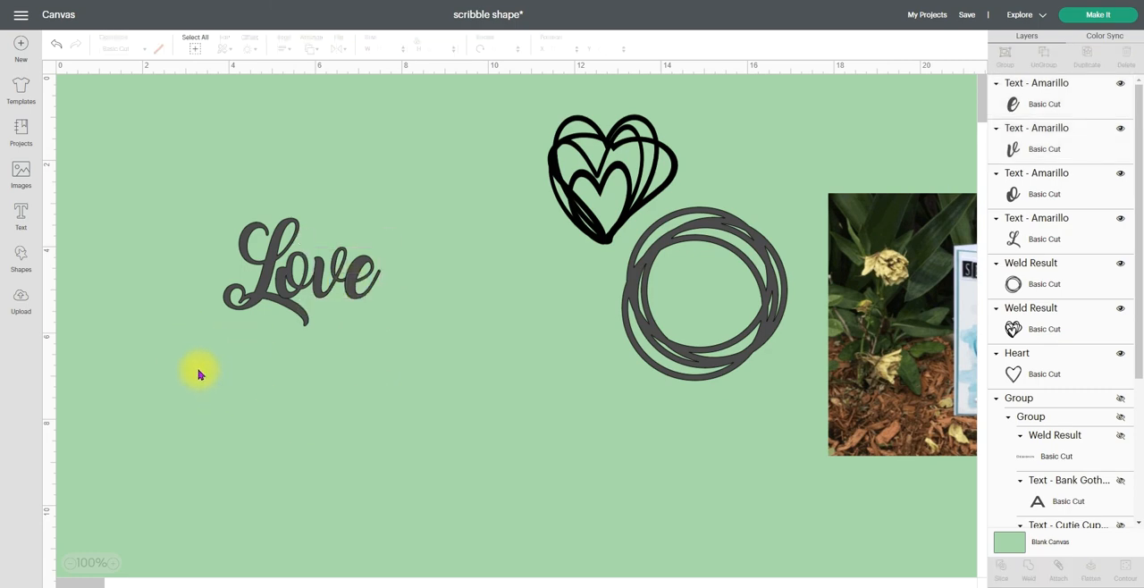
Change all four "Love" letters to Pen to show their overlaps and weld them into one shape
drag(182, 174, 410, 356)
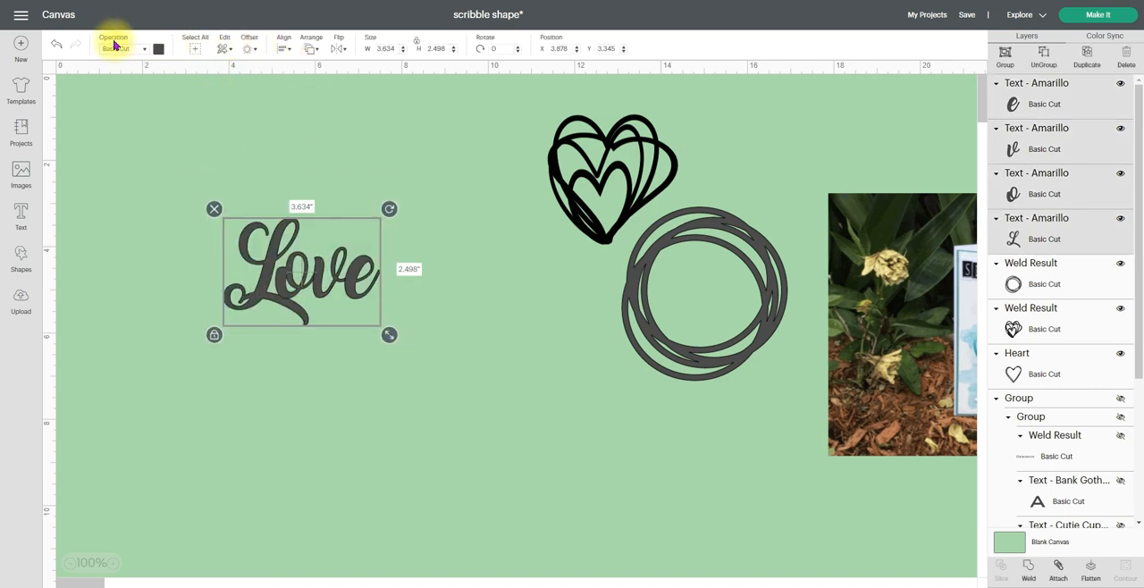
click(146, 51)
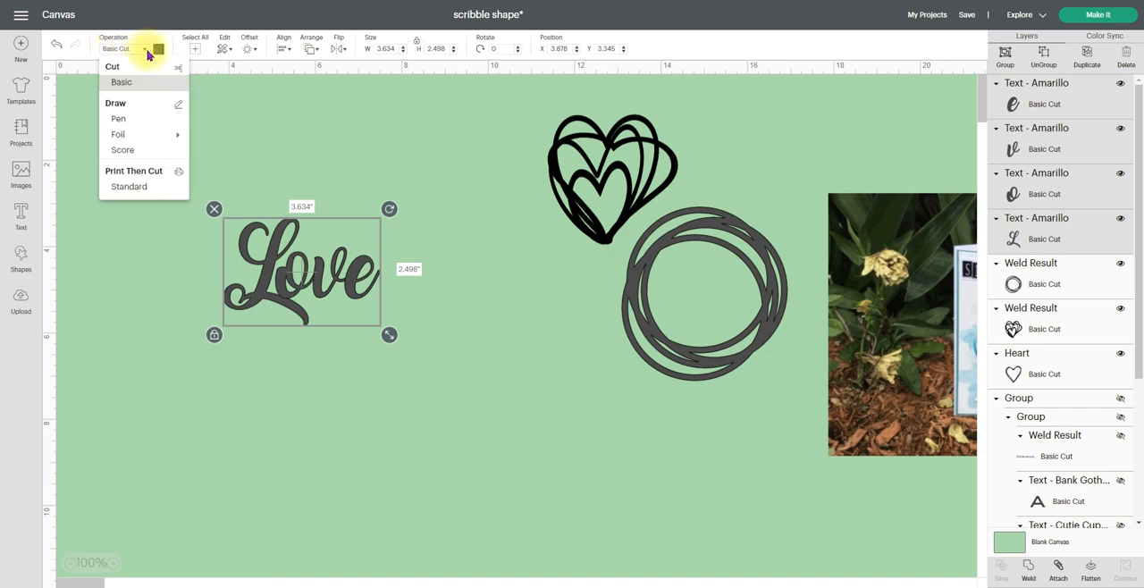
click(125, 120)
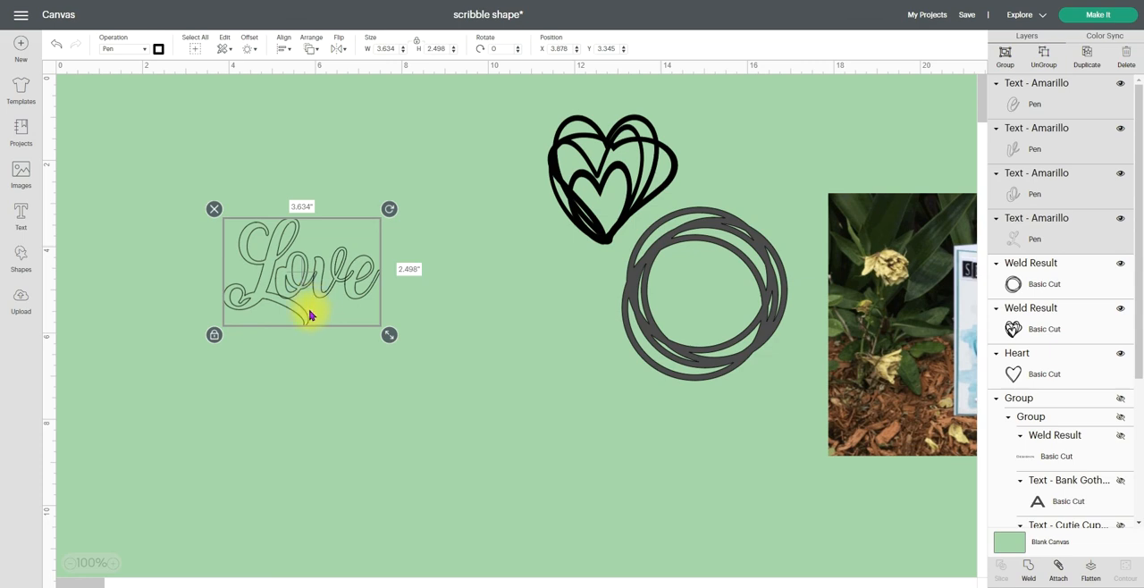
click(117, 567)
click(117, 567)
click(117, 568)
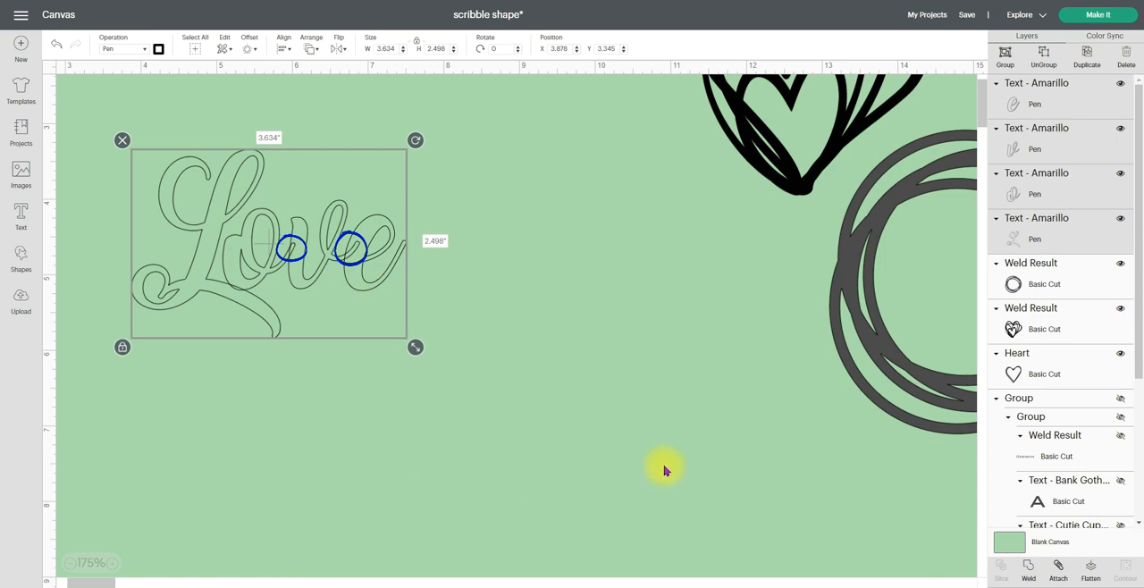
click(1028, 572)
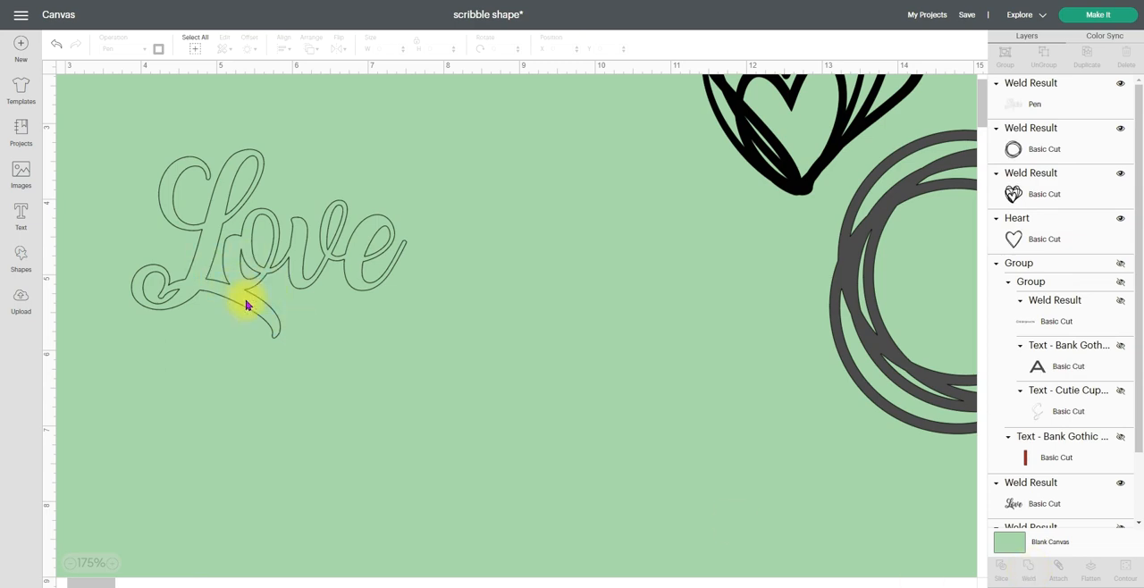
Change the welded "Love" back to Basic Cut and set its material color to white
click(217, 207)
click(148, 49)
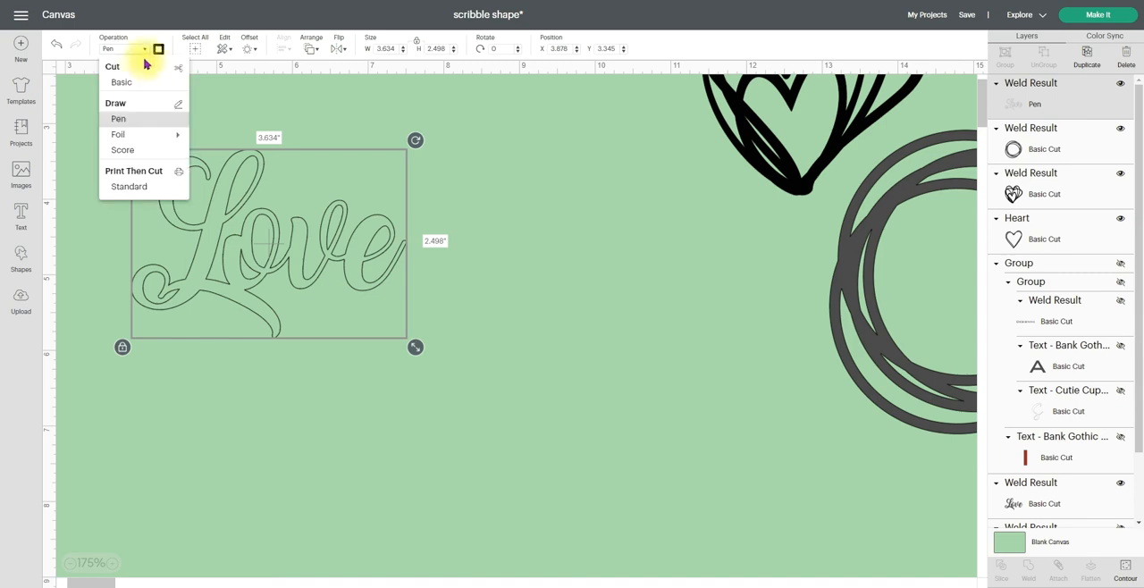
click(121, 82)
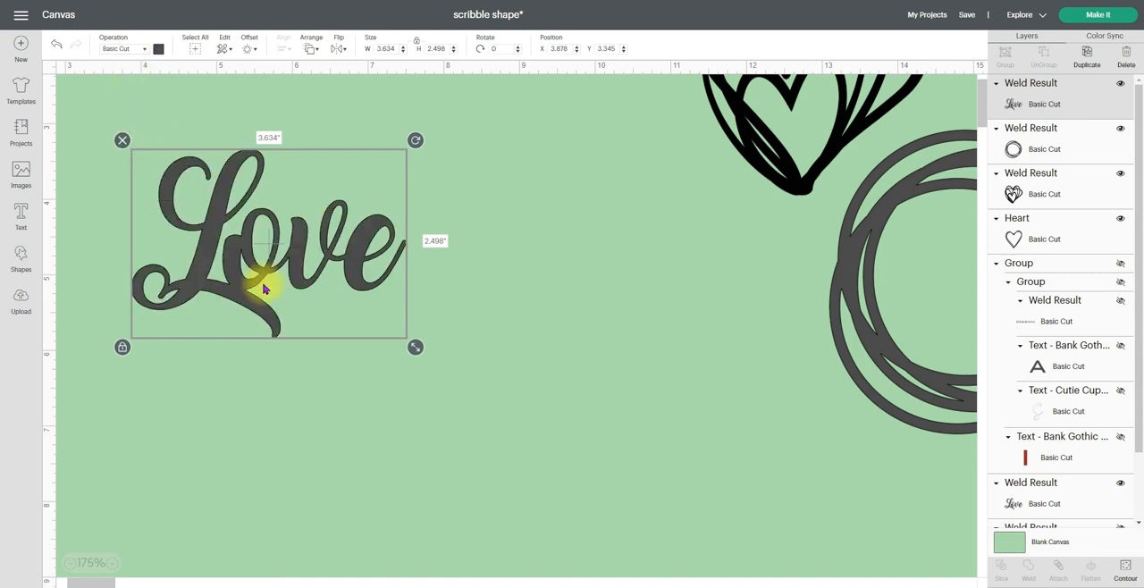
click(159, 50)
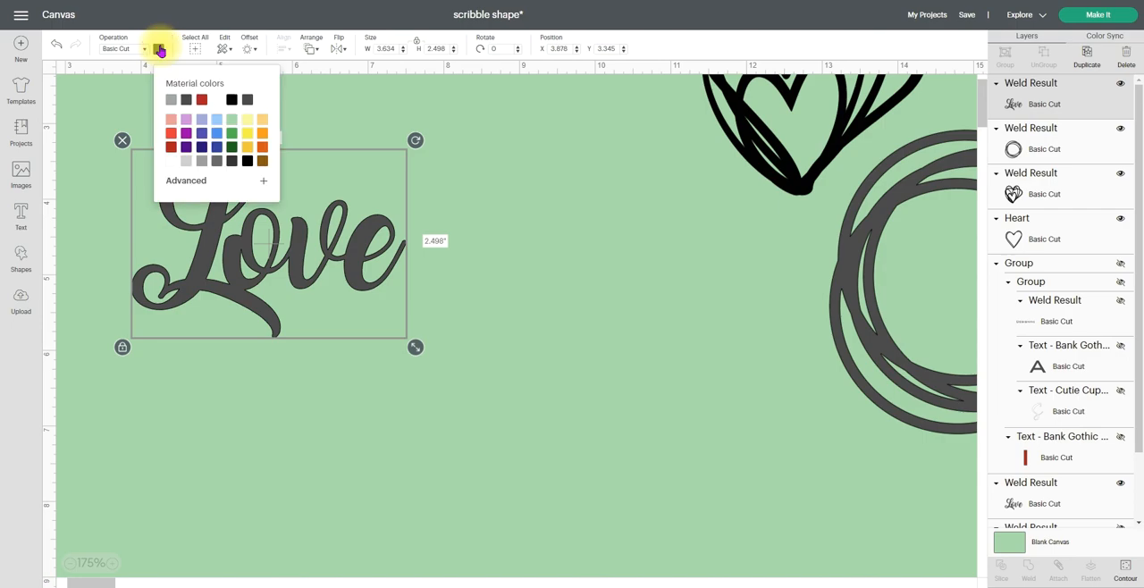
click(215, 102)
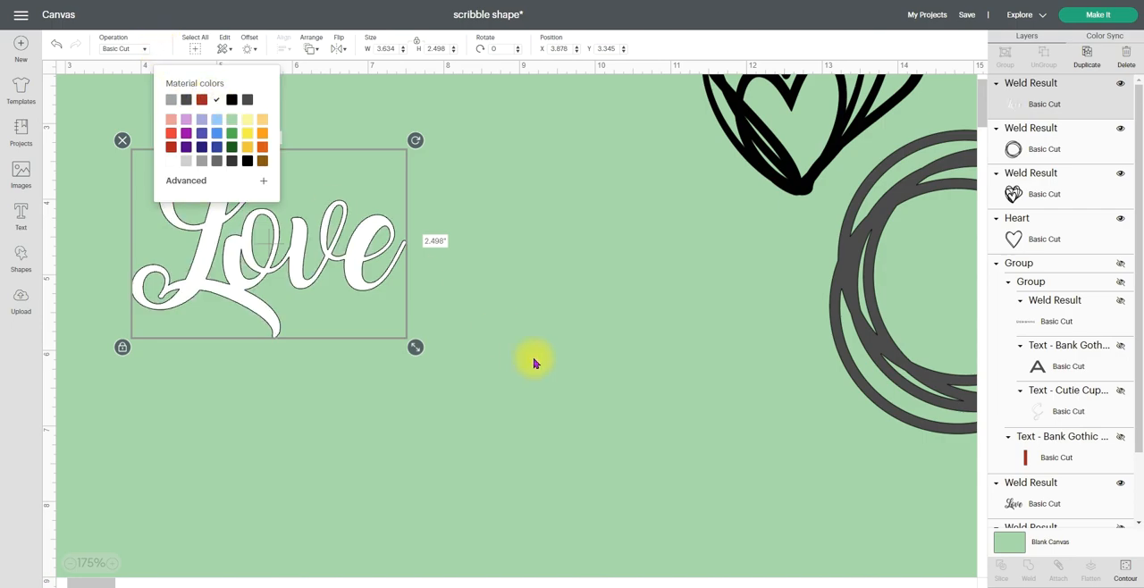
Move the scribble heart to open canvas, shrink the white "Love" to about 2.41 by 1.66 inches, and place it over the heart's lower half
scroll(515, 363, up, 3)
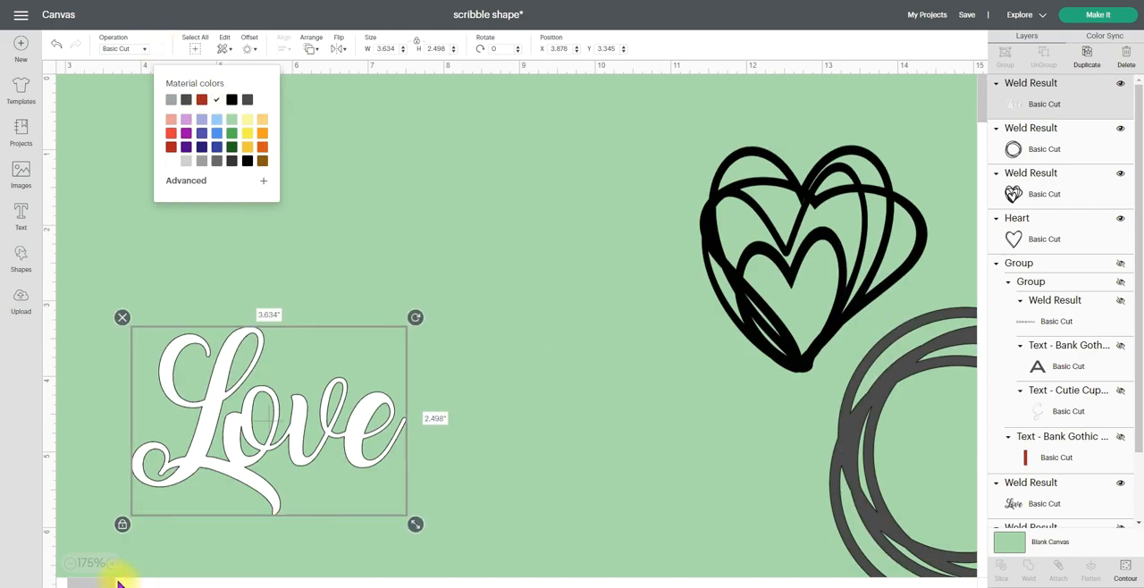
click(73, 564)
click(73, 564)
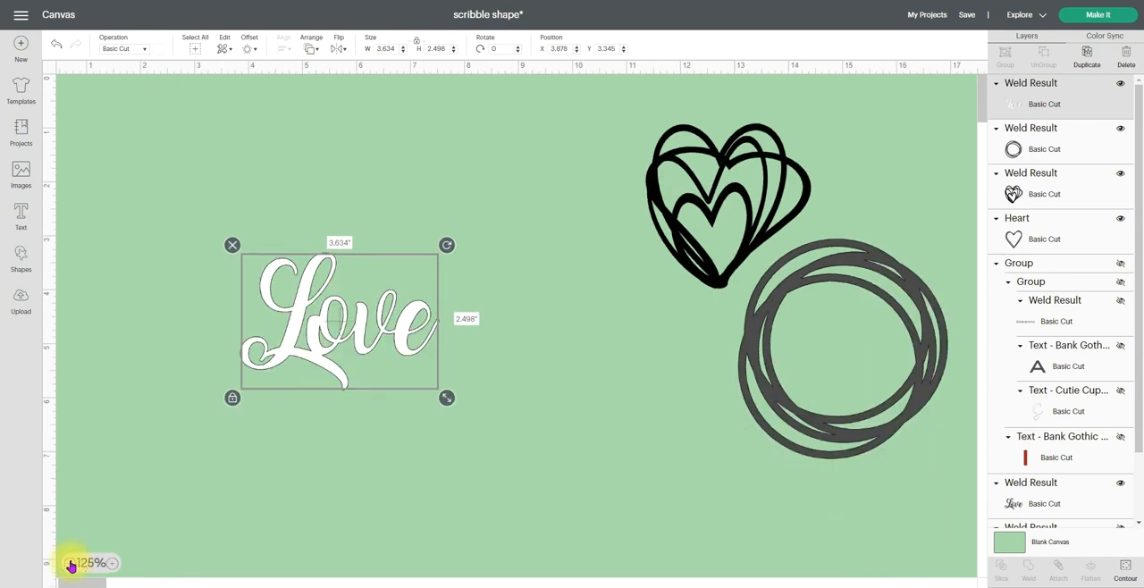
click(71, 565)
click(70, 564)
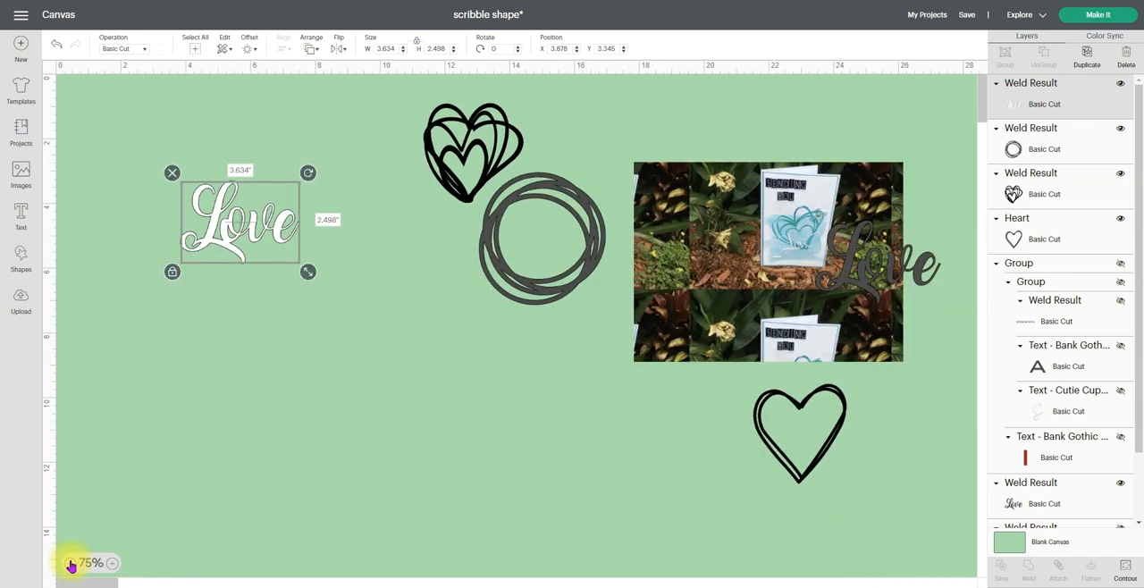
mouse_move(256, 184)
mouse_down()
mouse_move(426, 200)
mouse_move(523, 134)
mouse_move(338, 376)
mouse_move(352, 446)
mouse_up()
mouse_move(453, 153)
mouse_down()
mouse_move(301, 186)
mouse_move(286, 224)
mouse_up()
click(306, 365)
mouse_move(391, 409)
mouse_down()
mouse_move(378, 385)
mouse_move(348, 373)
mouse_move(304, 224)
mouse_move(316, 235)
mouse_move(286, 243)
mouse_move(294, 257)
mouse_up()
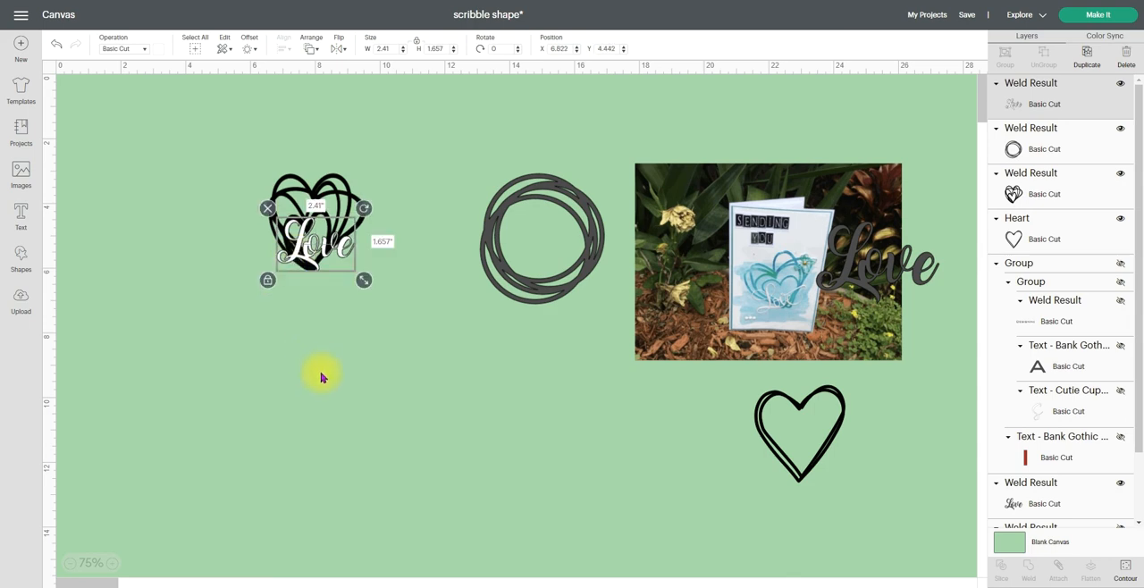